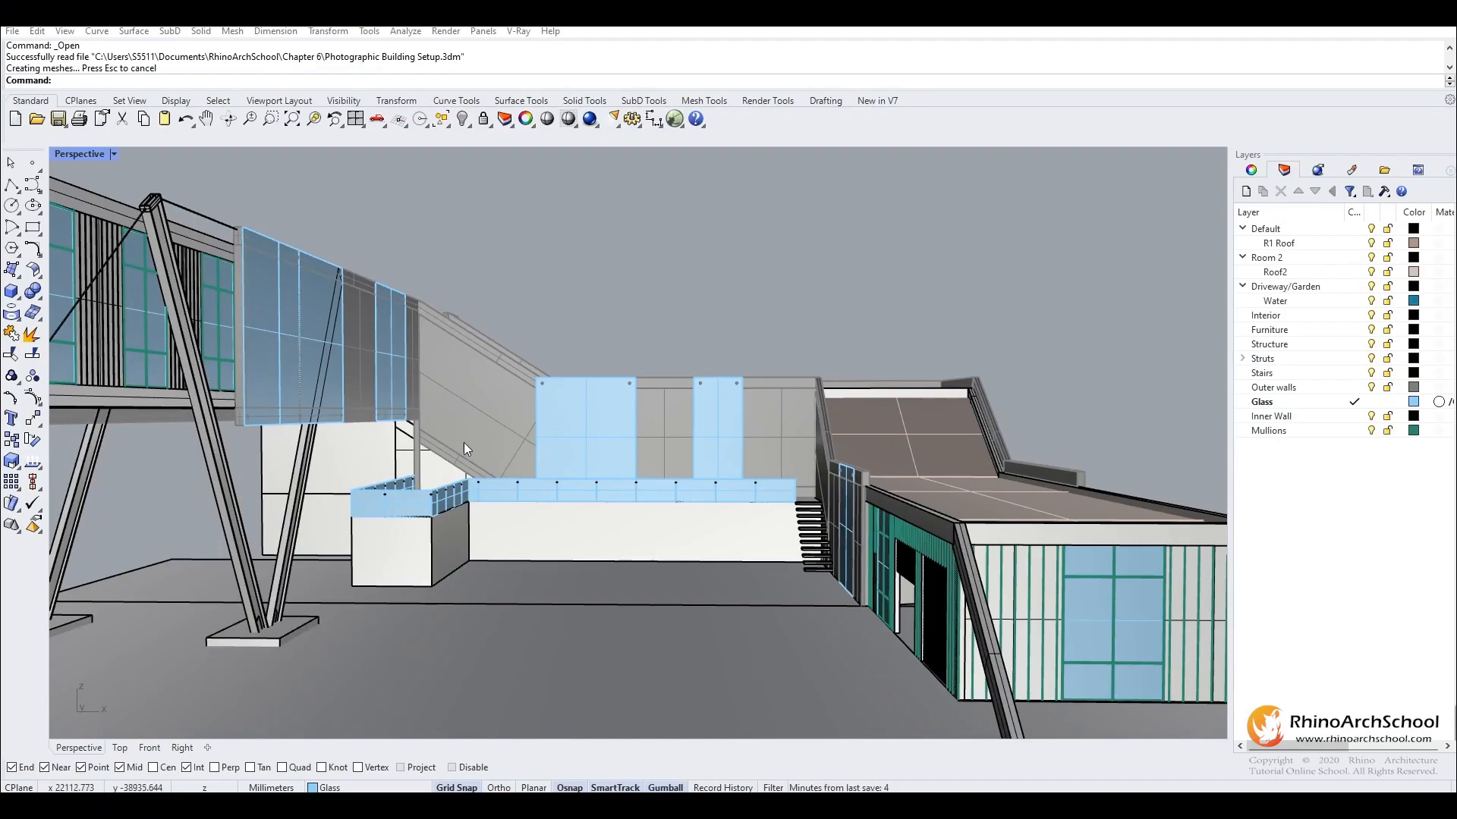
# Restore the four-viewport layout and show the Perspective view's camera in the Top view.
pyautogui.doubleClick(79, 155)
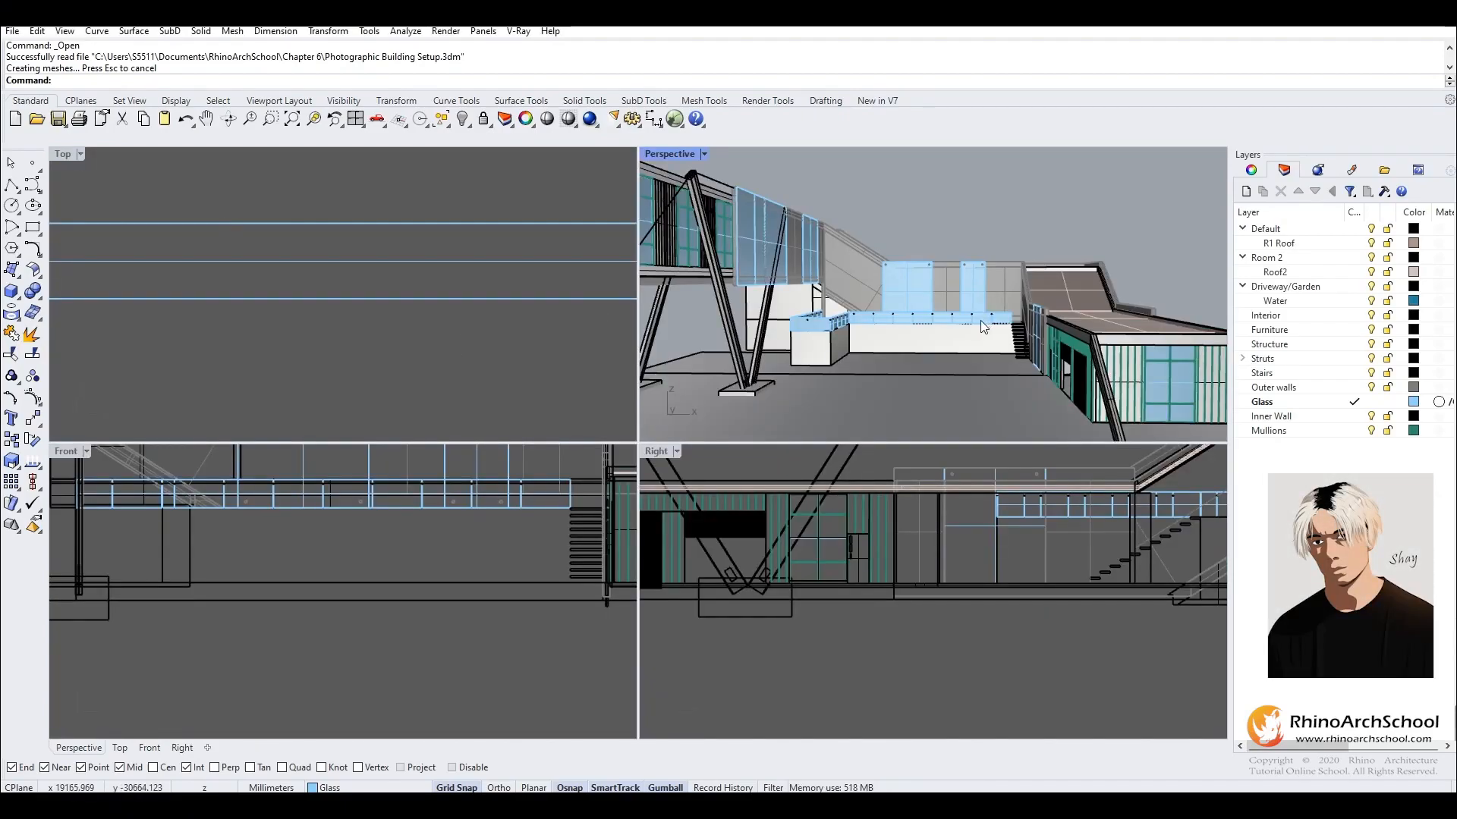
pyautogui.moveTo(976, 331); pyautogui.dragTo(940, 332, button='right')
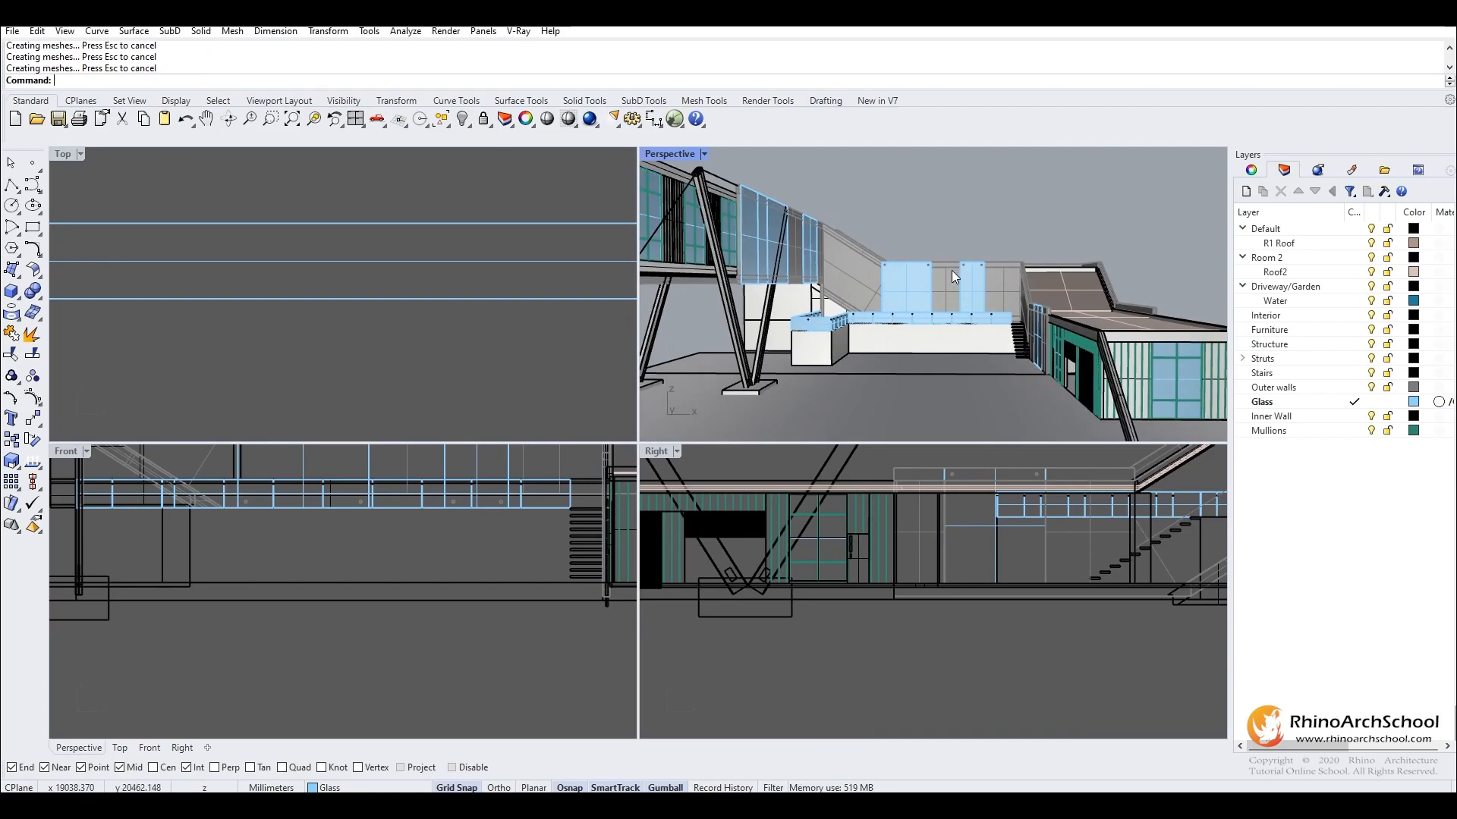
pyautogui.press('F6')
pyautogui.click(372, 328)
pyautogui.scroll(-10, 419, 243)
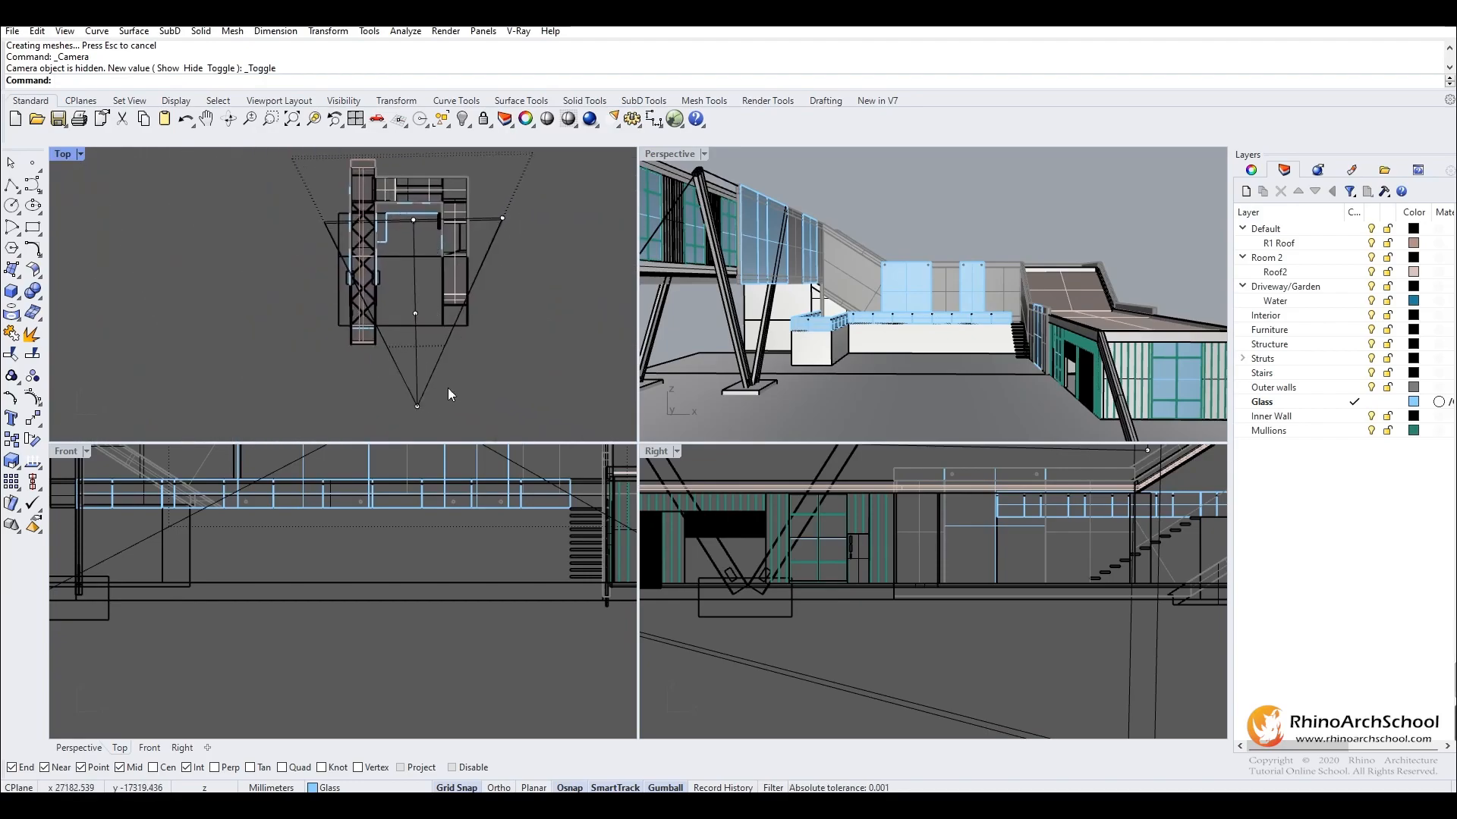
# Shift the Perspective camera slightly sideways and forward toward the building in the Top view.
pyautogui.scroll(5, 443, 394)
pyautogui.moveTo(430, 344); pyautogui.dragTo(437, 306, button='right')
pyautogui.click(389, 375)
pyautogui.moveTo(424, 337)
pyautogui.mouseDown()
pyautogui.moveTo(415, 317)
pyautogui.moveTo(486, 344)
pyautogui.moveTo(385, 347)
pyautogui.moveTo(308, 323)
pyautogui.moveTo(372, 290)
pyautogui.moveTo(404, 323)
pyautogui.moveTo(395, 333)
pyautogui.moveTo(417, 320)
pyautogui.moveTo(416, 334)
pyautogui.mouseUp()
pyautogui.scroll(-3, 405, 326)
pyautogui.click(362, 282)
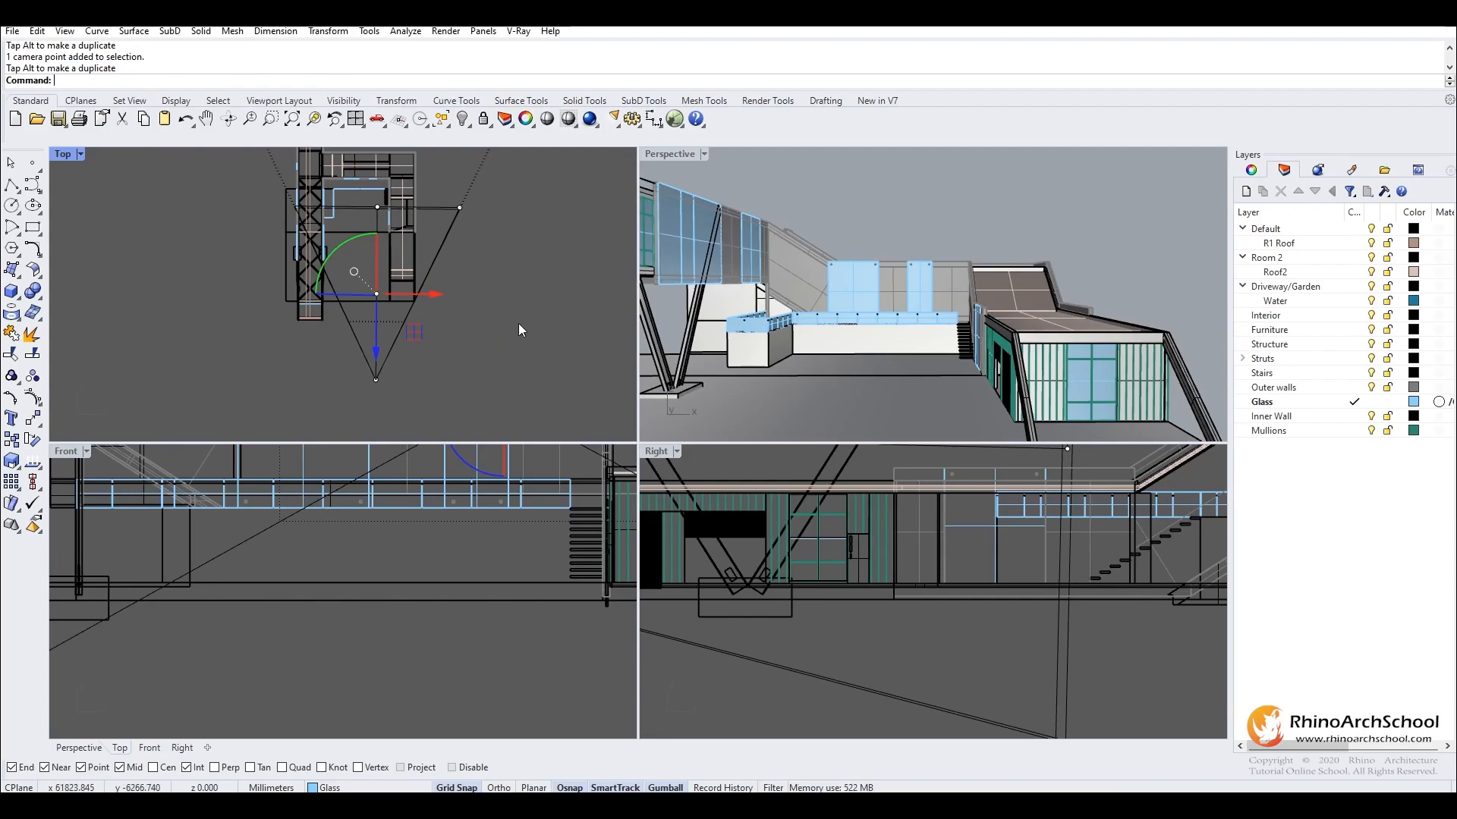
pyautogui.moveTo(377, 348); pyautogui.dragTo(377, 304)
# Lower the camera to near ground level and move it much closer to the courtyard's back wall in the Right view.
pyautogui.scroll(-5, 440, 585)
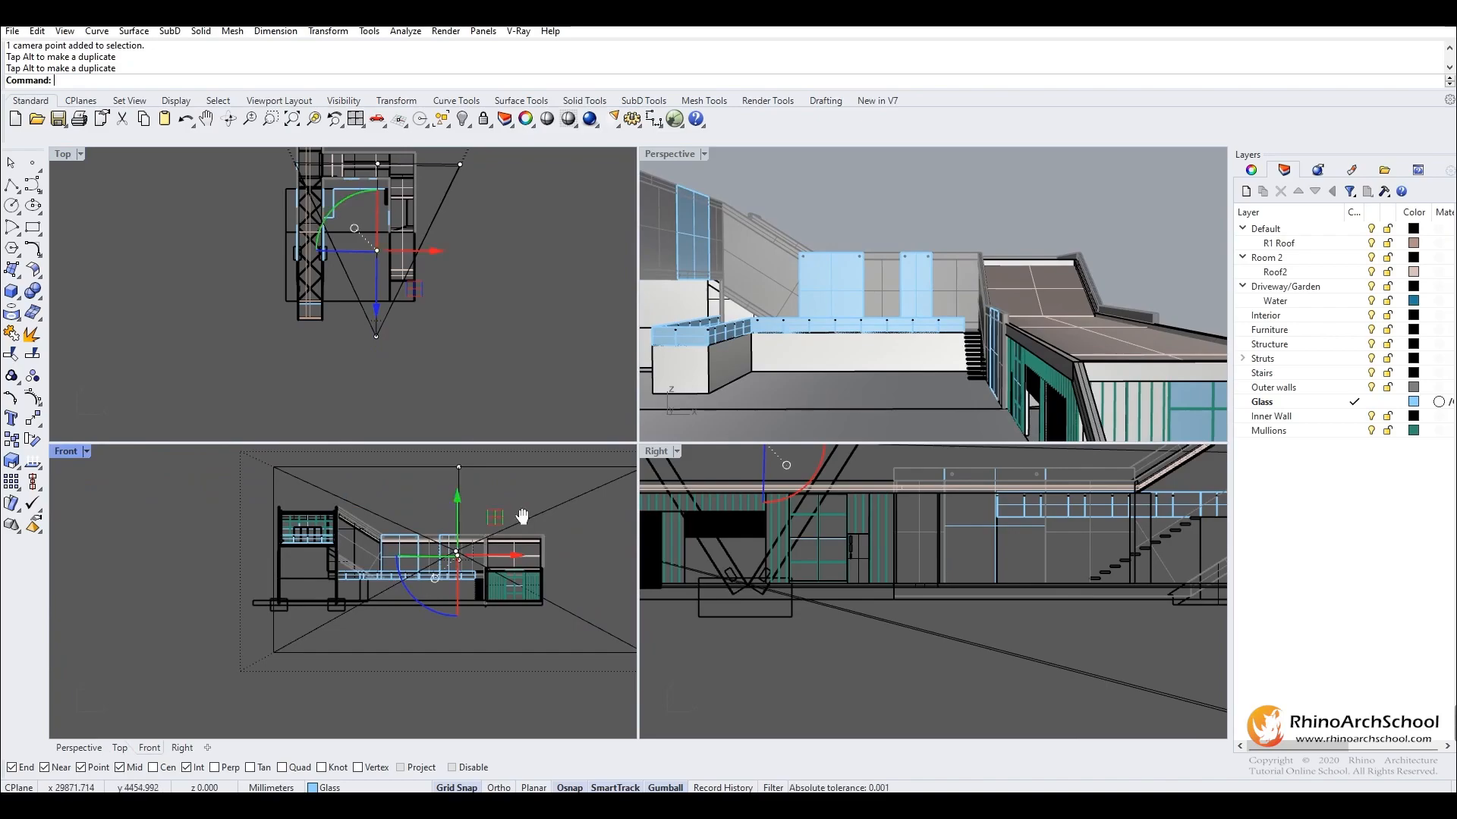
pyautogui.moveTo(522, 516); pyautogui.dragTo(476, 509, button='right')
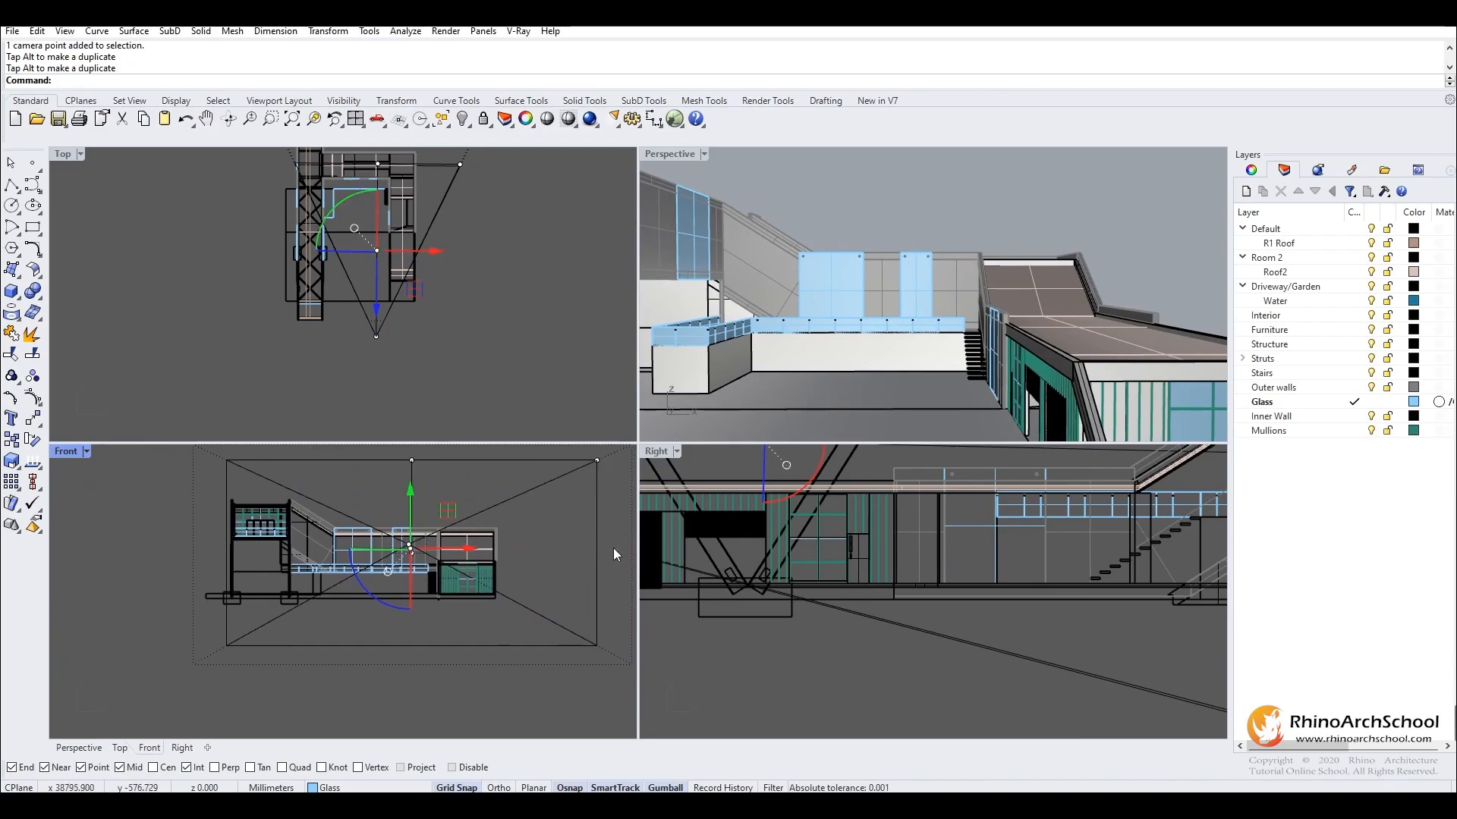
pyautogui.scroll(-5, 878, 591)
pyautogui.moveTo(818, 529); pyautogui.dragTo(877, 545, button='right')
pyautogui.moveTo(889, 484); pyautogui.dragTo(894, 529)
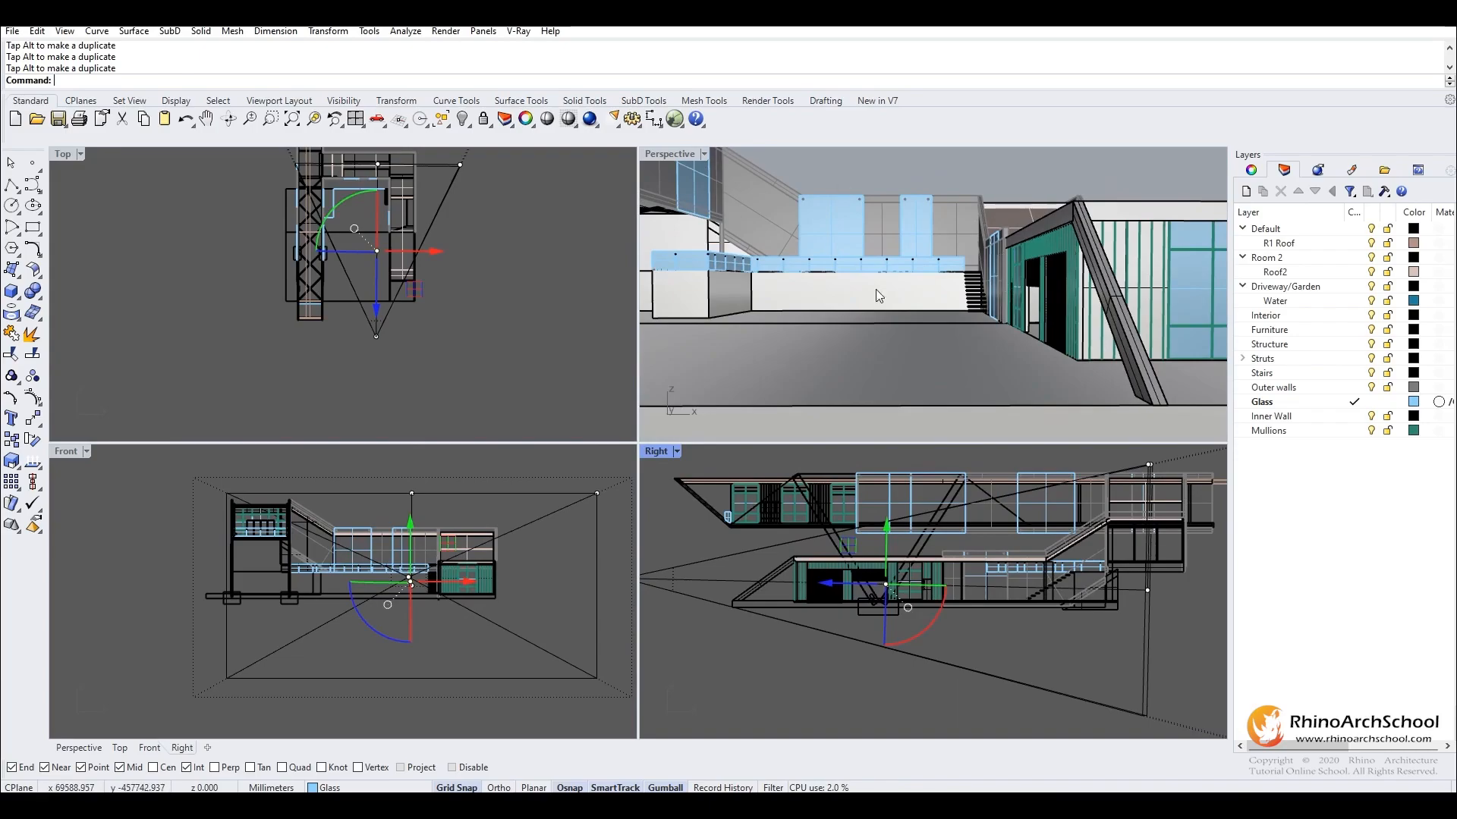
pyautogui.moveTo(835, 584); pyautogui.dragTo(1048, 597)
pyautogui.moveTo(1048, 595); pyautogui.dragTo(840, 604, button='right')
pyautogui.moveTo(835, 607); pyautogui.dragTo(852, 608)
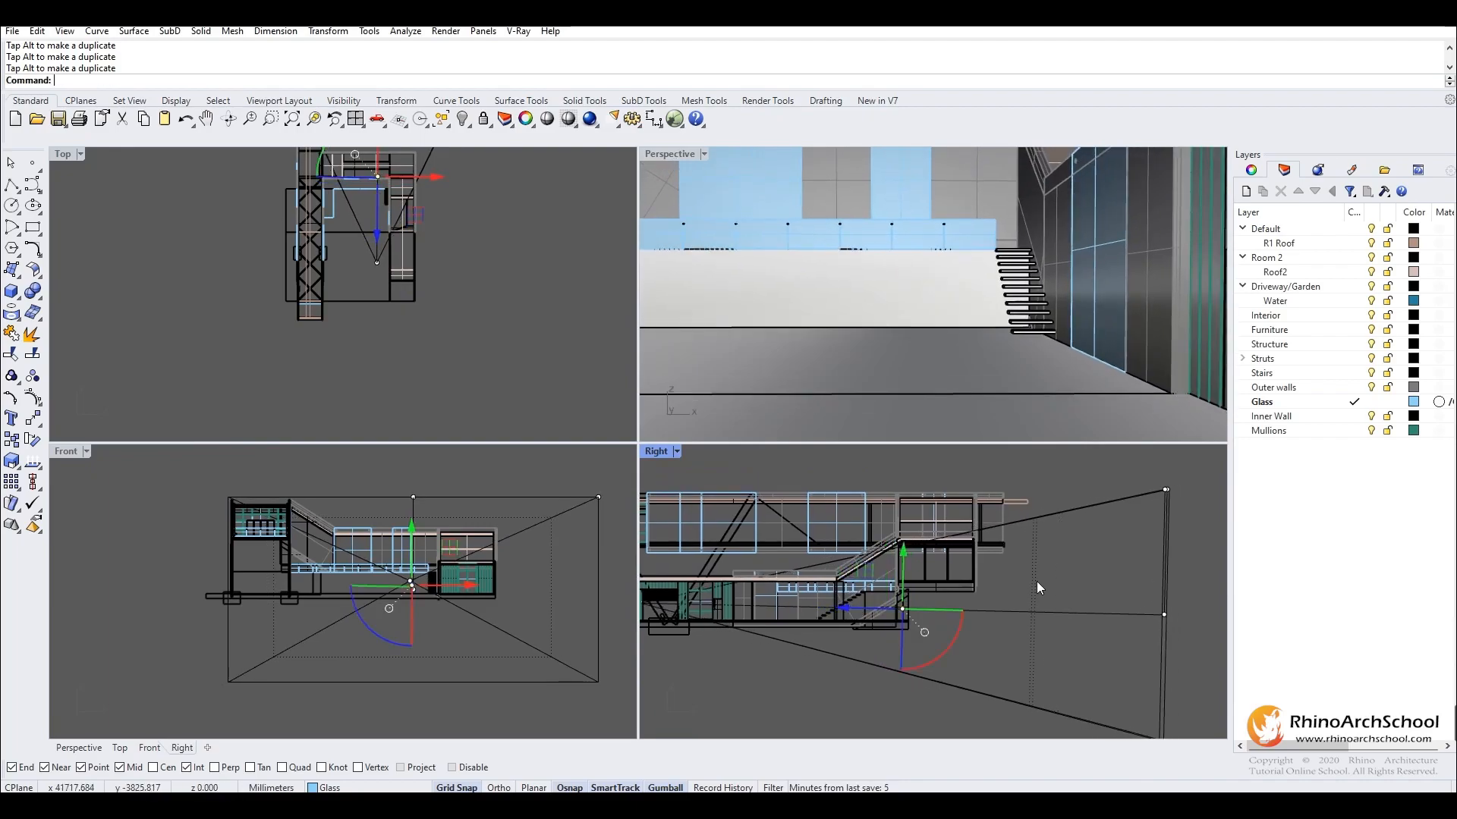
# Raise the camera's target point in the Right view, undoing the last extra move of it.
pyautogui.click(1165, 614)
pyautogui.moveTo(1181, 570); pyautogui.dragTo(1062, 550, button='right')
pyautogui.moveTo(1045, 536); pyautogui.dragTo(1055, 499)
pyautogui.moveTo(1063, 545); pyautogui.dragTo(995, 576, button='right')
pyautogui.scroll(-2, 983, 572)
pyautogui.moveTo(984, 570); pyautogui.dragTo(991, 520)
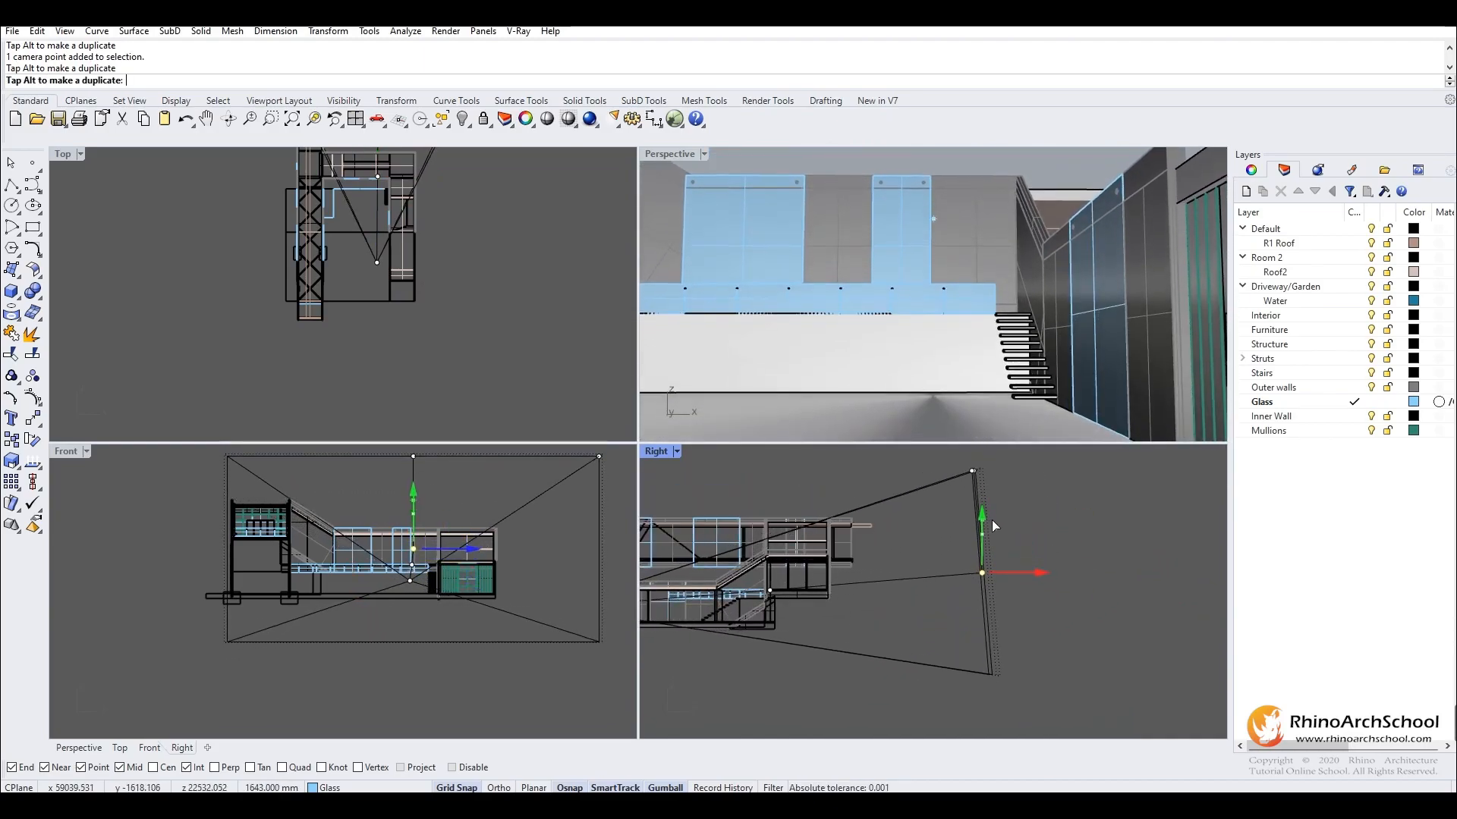
pyautogui.hotkey('ctrl', 'z')
# Try a 40 mm lens length on the Perspective camera and restore it to 50 mm.
pyautogui.click(677, 156)
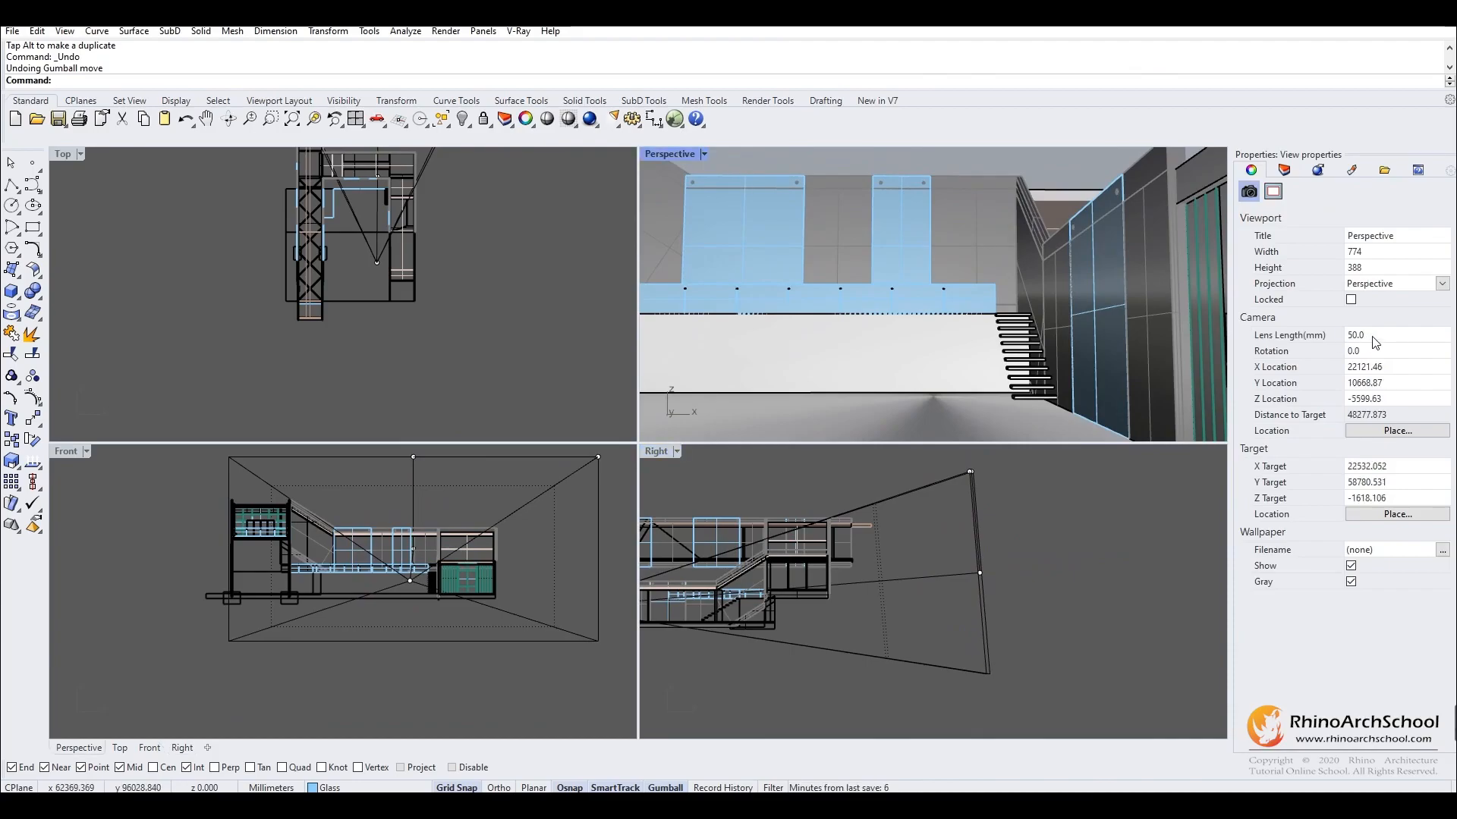
pyautogui.write('40')
pyautogui.press('Return')
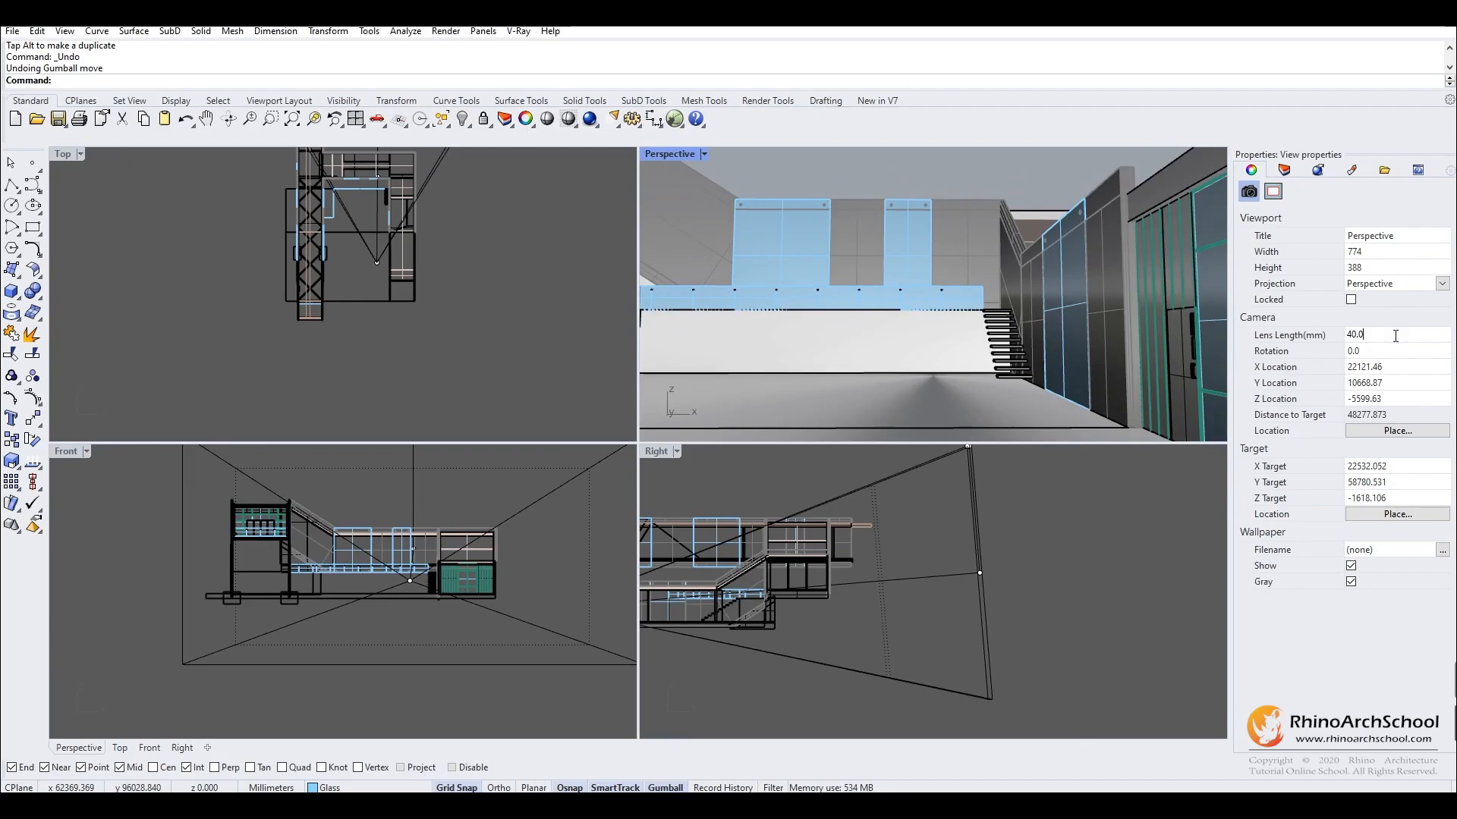
pyautogui.write('50')
pyautogui.press('Return')
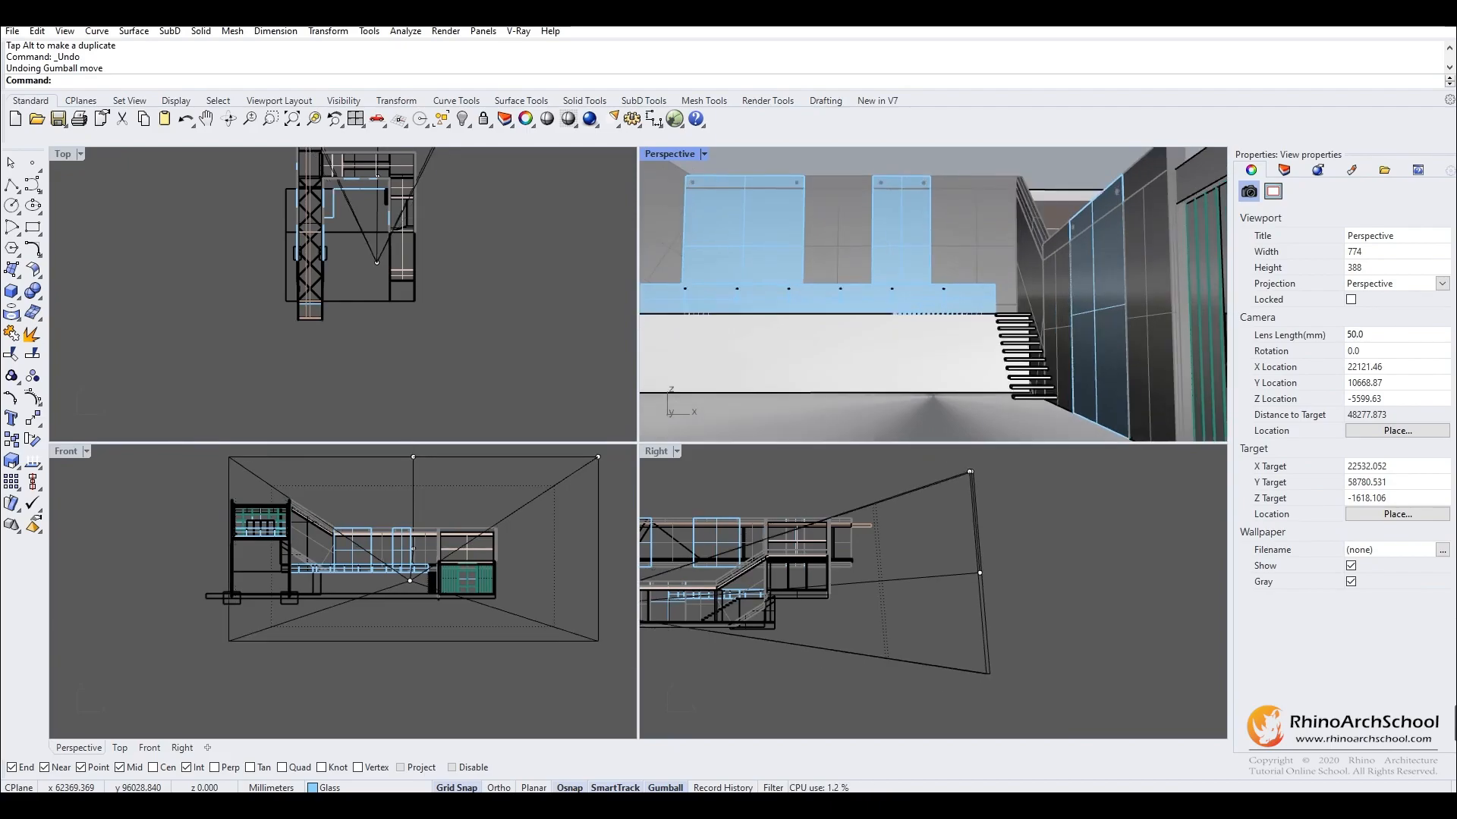
# Shift the camera position and its target point sideways toward the stairs in the Top view.
pyautogui.click(1075, 561)
pyautogui.scroll(11, 341, 244)
pyautogui.click(441, 344)
pyautogui.moveTo(499, 348); pyautogui.dragTo(531, 353)
pyautogui.scroll(-6, 455, 341)
pyautogui.click(409, 242)
pyautogui.moveTo(463, 243)
pyautogui.mouseDown()
pyautogui.moveTo(484, 243)
pyautogui.moveTo(469, 243)
pyautogui.mouseUp()
# Raise the camera's target point and lower the camera position slightly in the Right view for an upward-looking shot.
pyautogui.scroll(3, 774, 584)
pyautogui.click(1030, 574)
pyautogui.moveTo(1031, 534); pyautogui.dragTo(1030, 495)
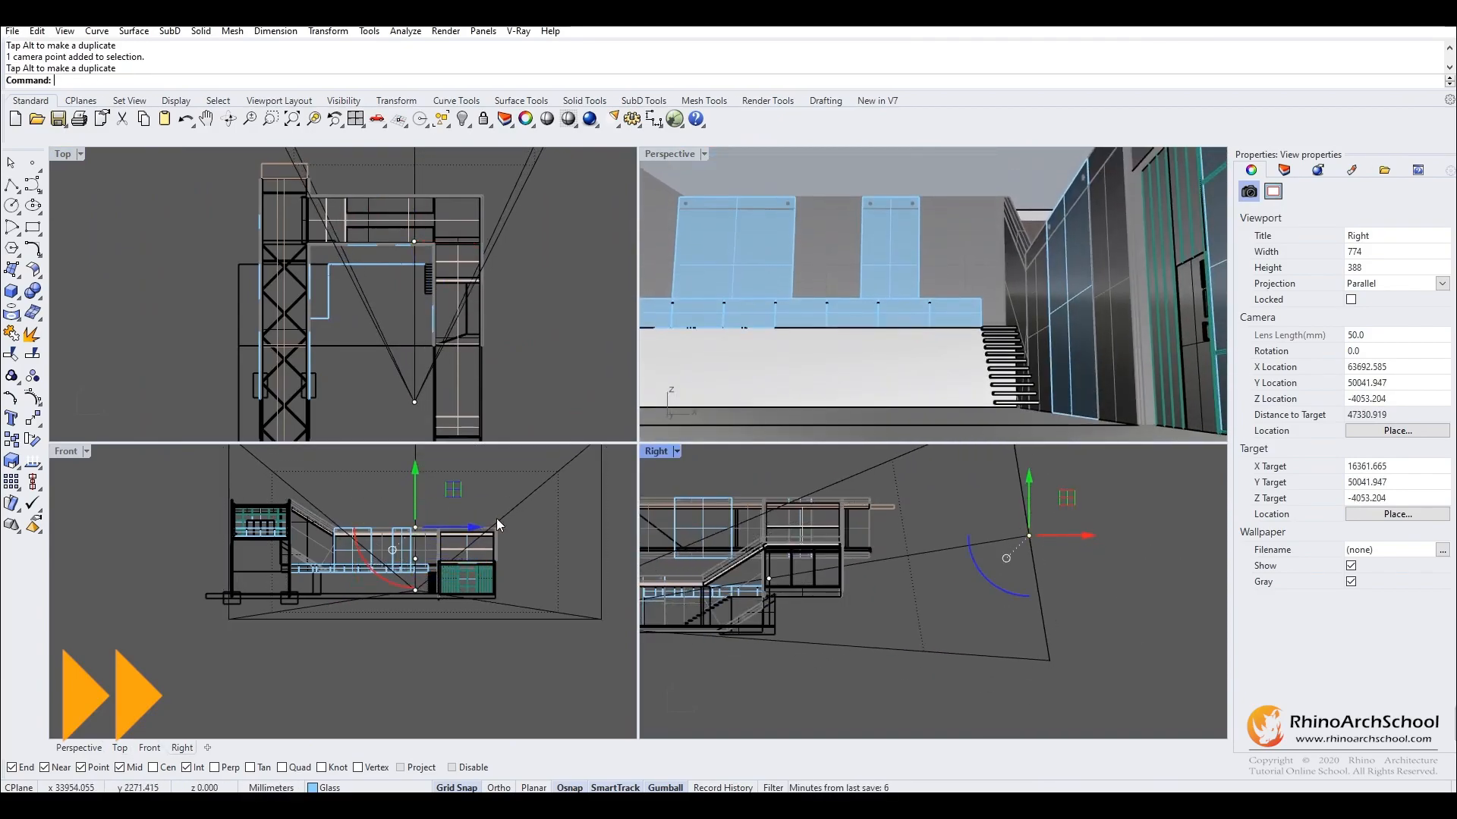
pyautogui.click(846, 599)
pyautogui.moveTo(837, 554); pyautogui.dragTo(835, 540)
pyautogui.scroll(14, 804, 613)
pyautogui.moveTo(984, 516); pyautogui.dragTo(992, 534)
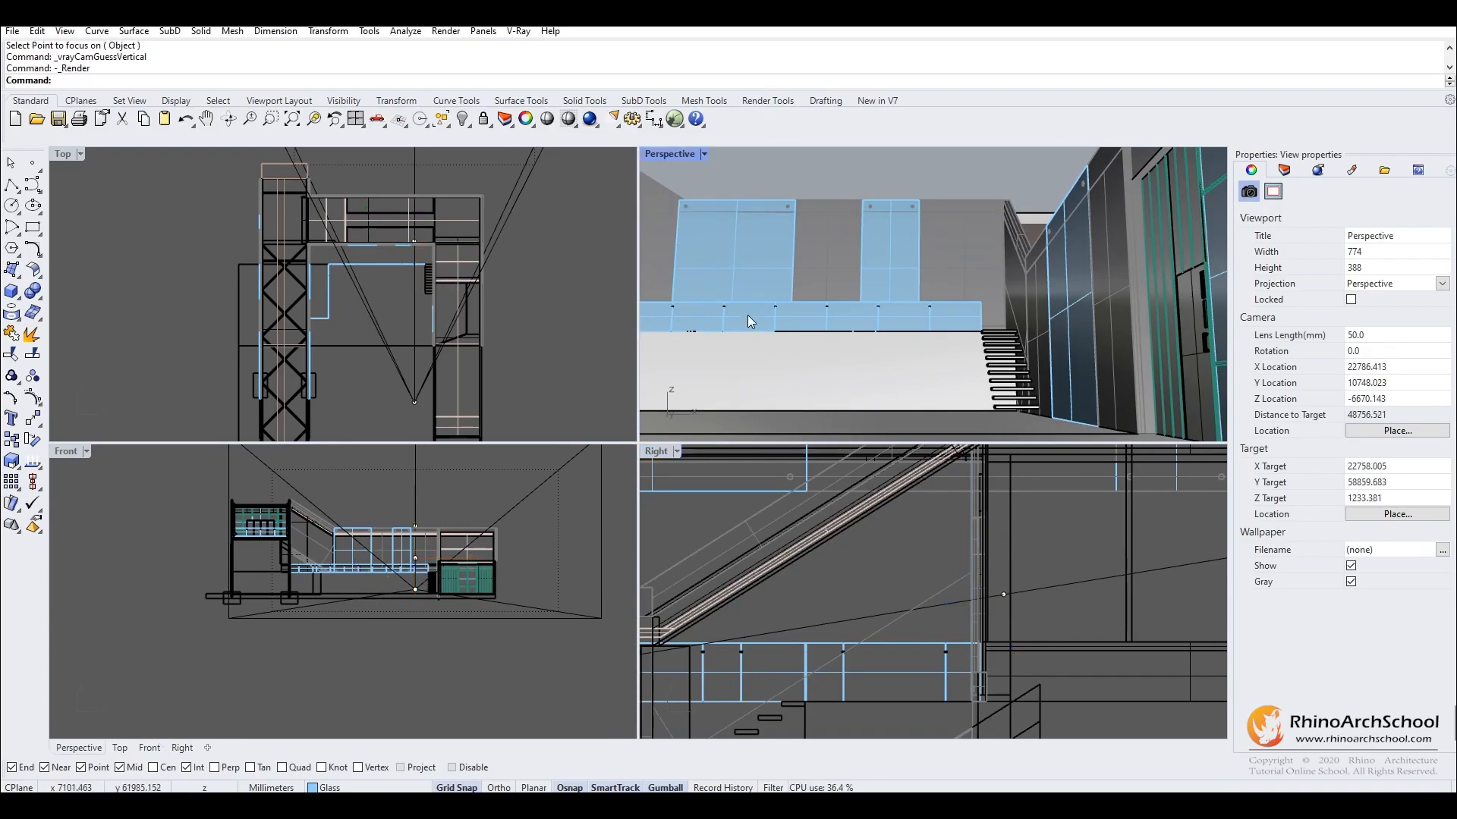
# Apply V-Ray's Guess Lens Shift to the Perspective view and open the V-Ray Asset Editor.
pyautogui.click(518, 31)
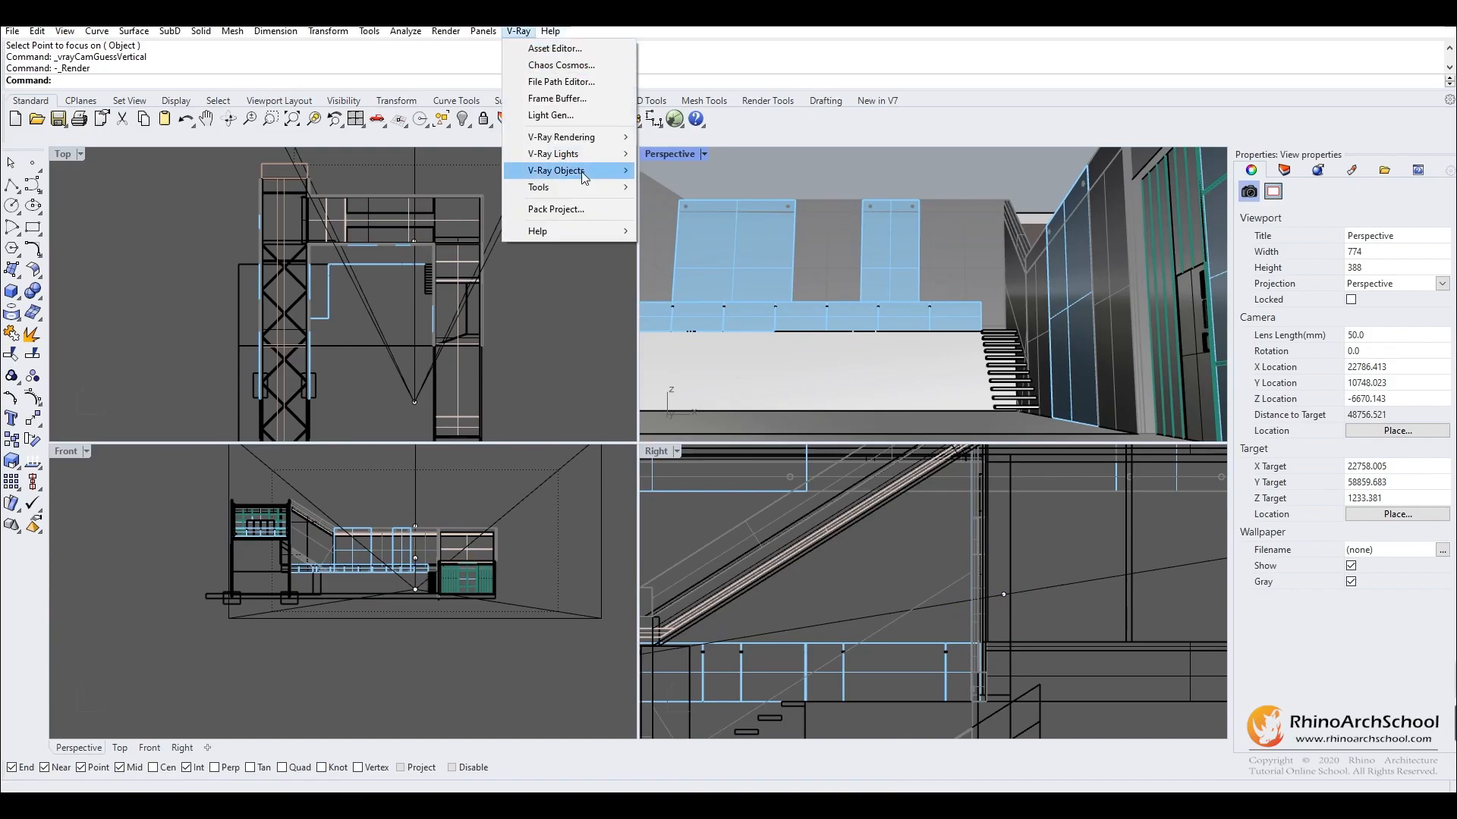
pyautogui.moveTo(585, 190)
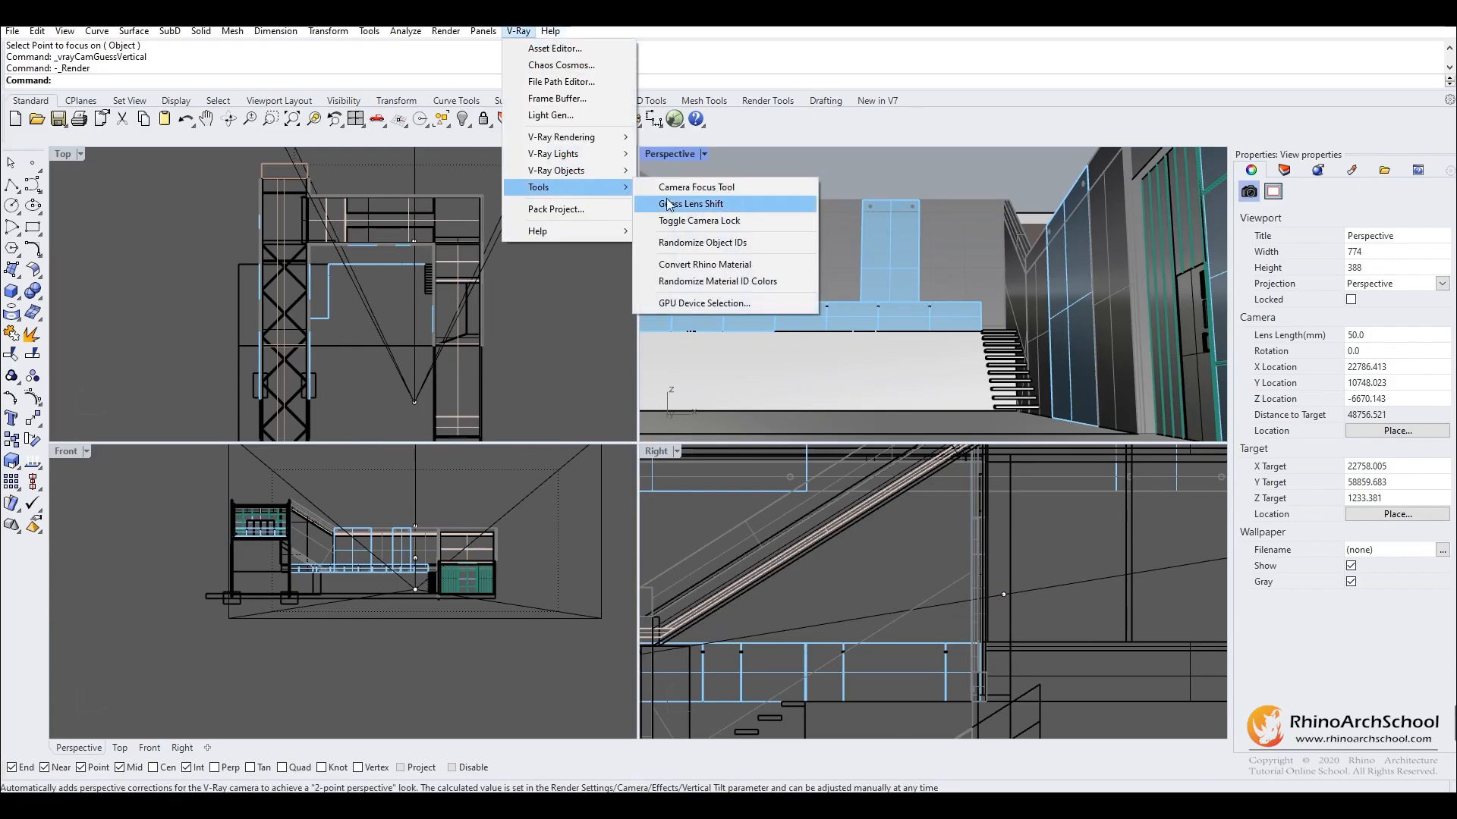
pyautogui.click(692, 204)
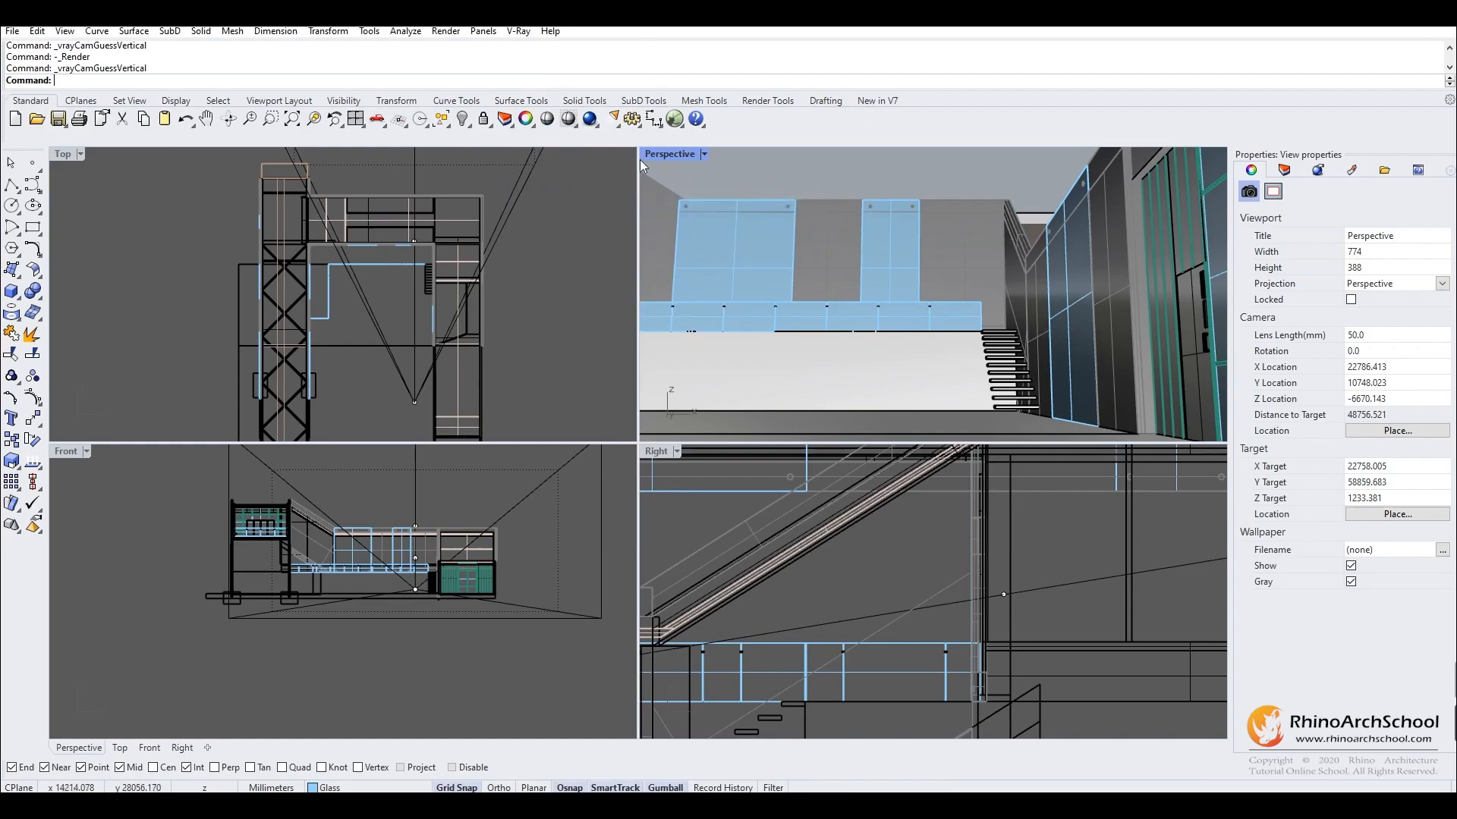
pyautogui.click(519, 32)
pyautogui.click(554, 48)
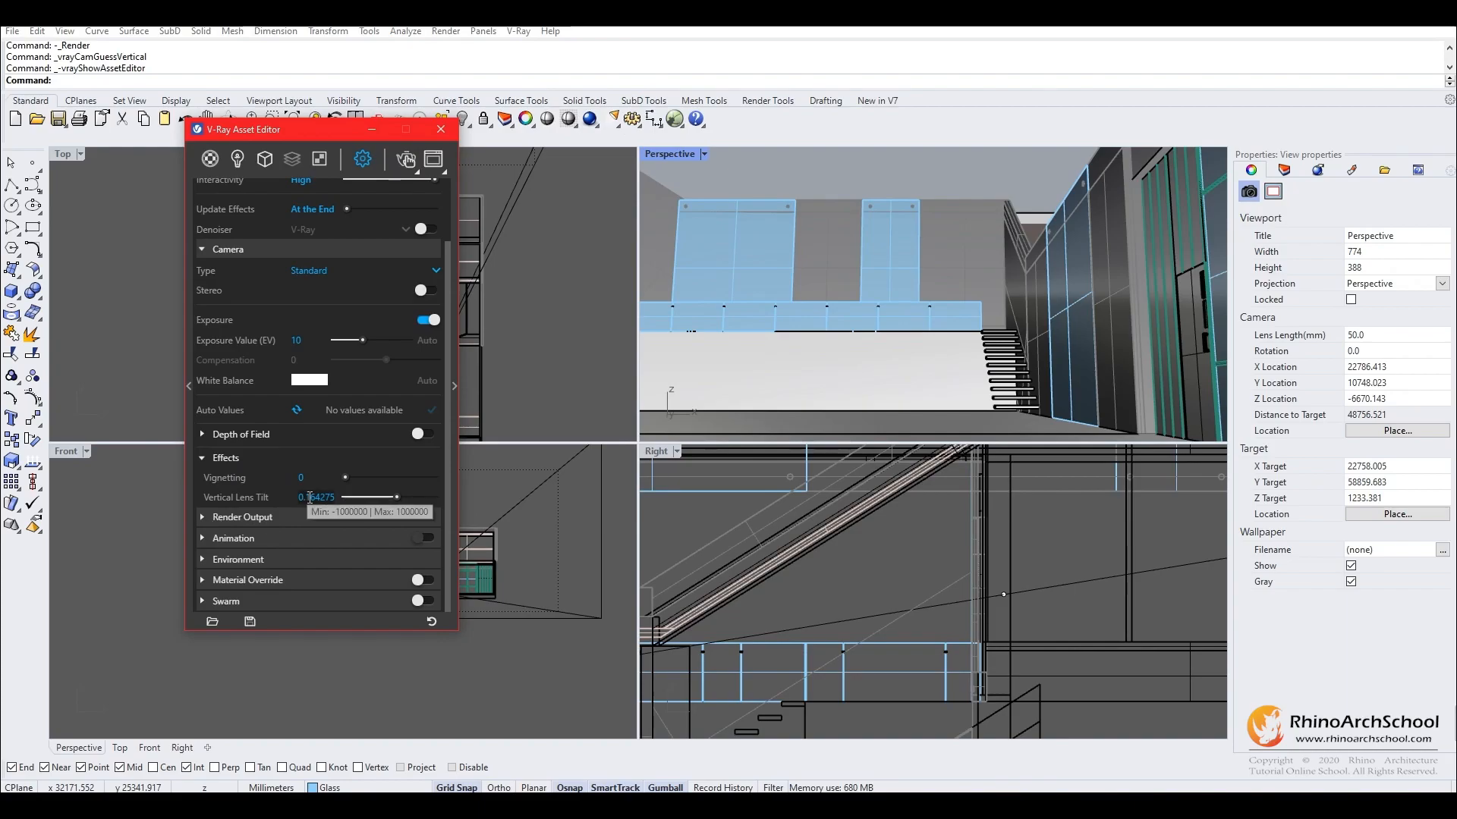
# Render the Perspective view interactively and arrange the Frame Buffer and Asset Editor windows clear of the Top view.
pyautogui.click(407, 159)
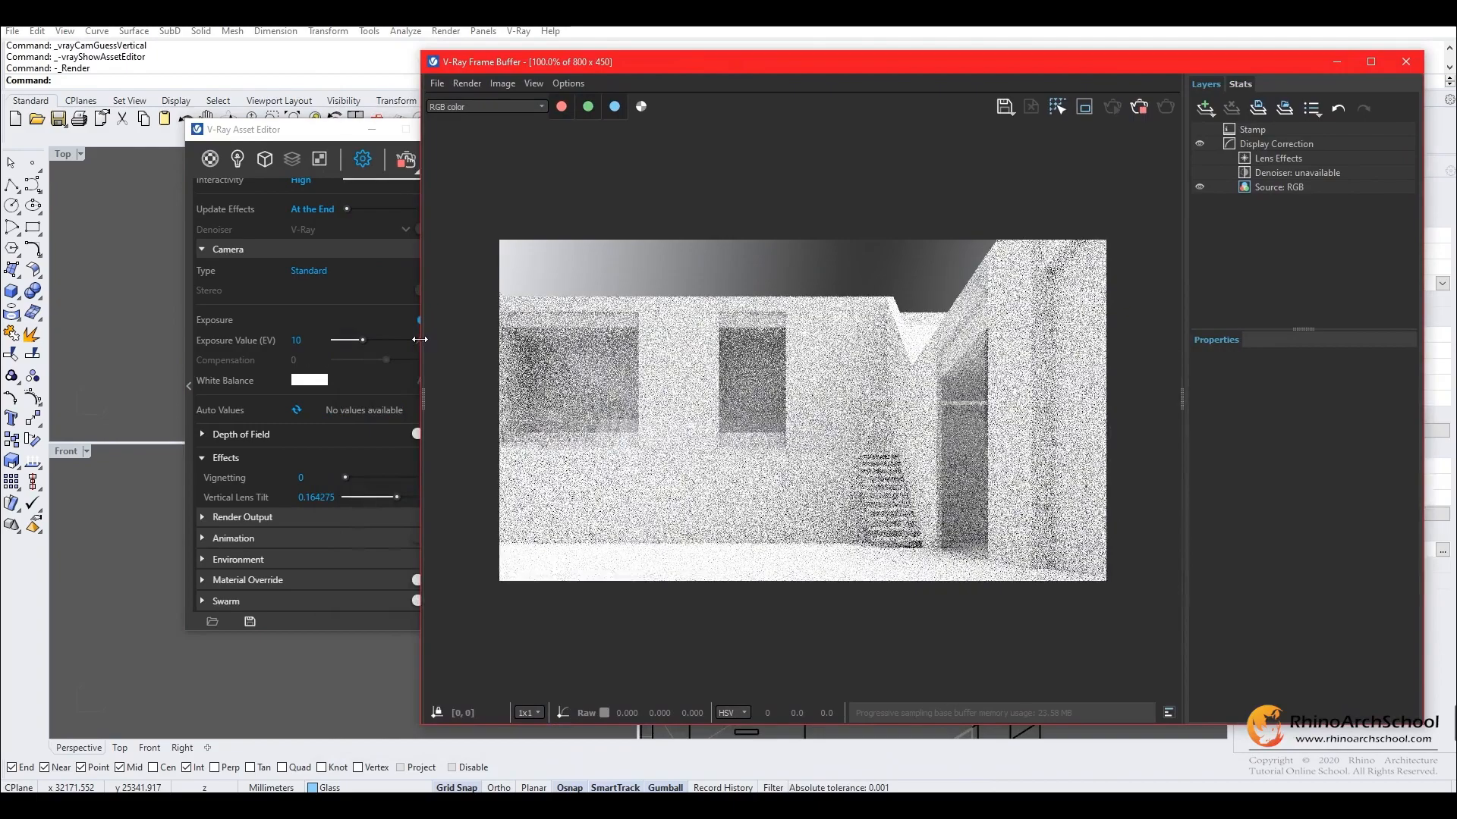
pyautogui.moveTo(421, 339); pyautogui.dragTo(509, 339)
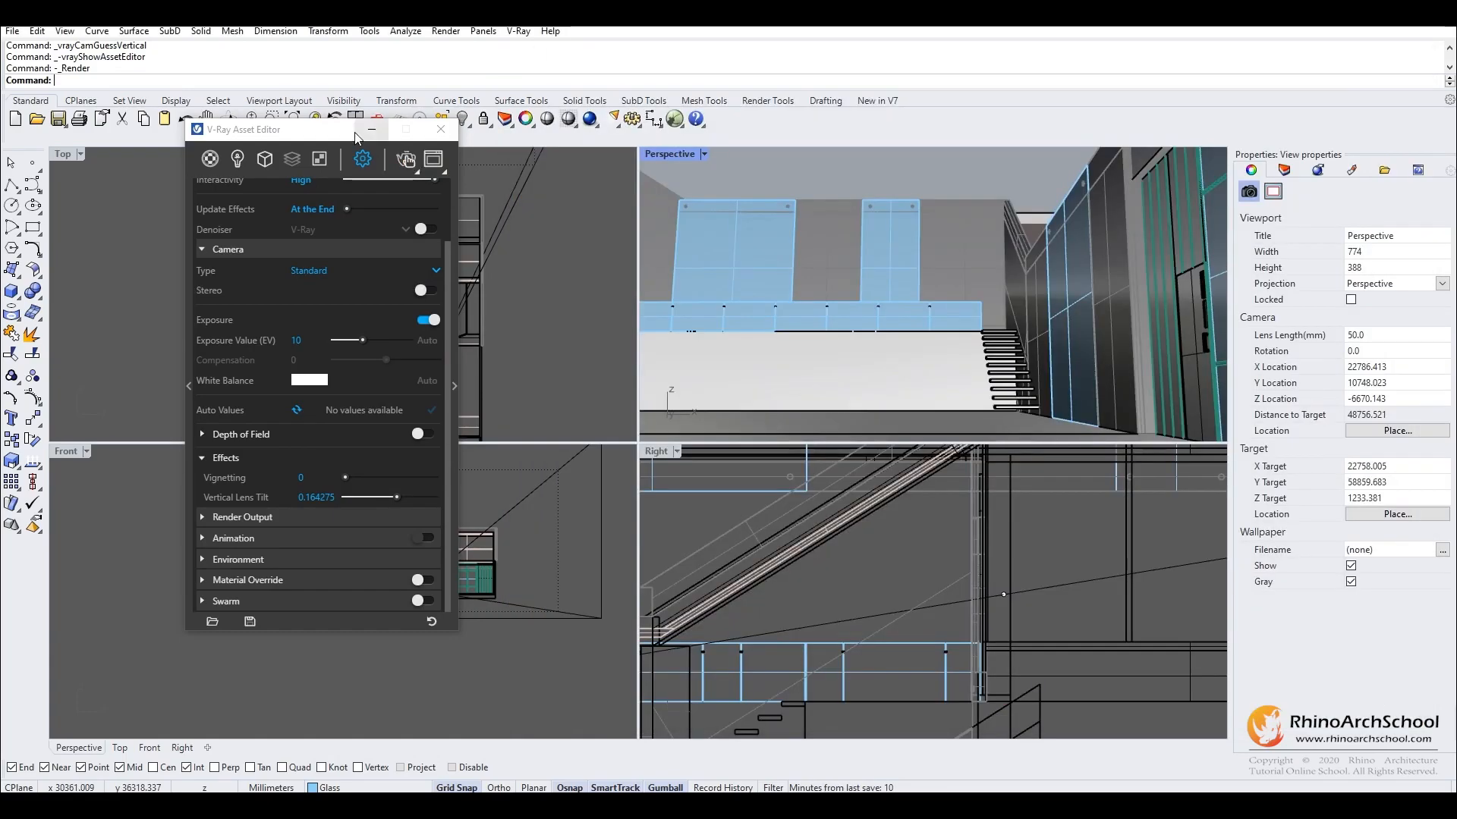
pyautogui.moveTo(339, 131); pyautogui.dragTo(372, 189)
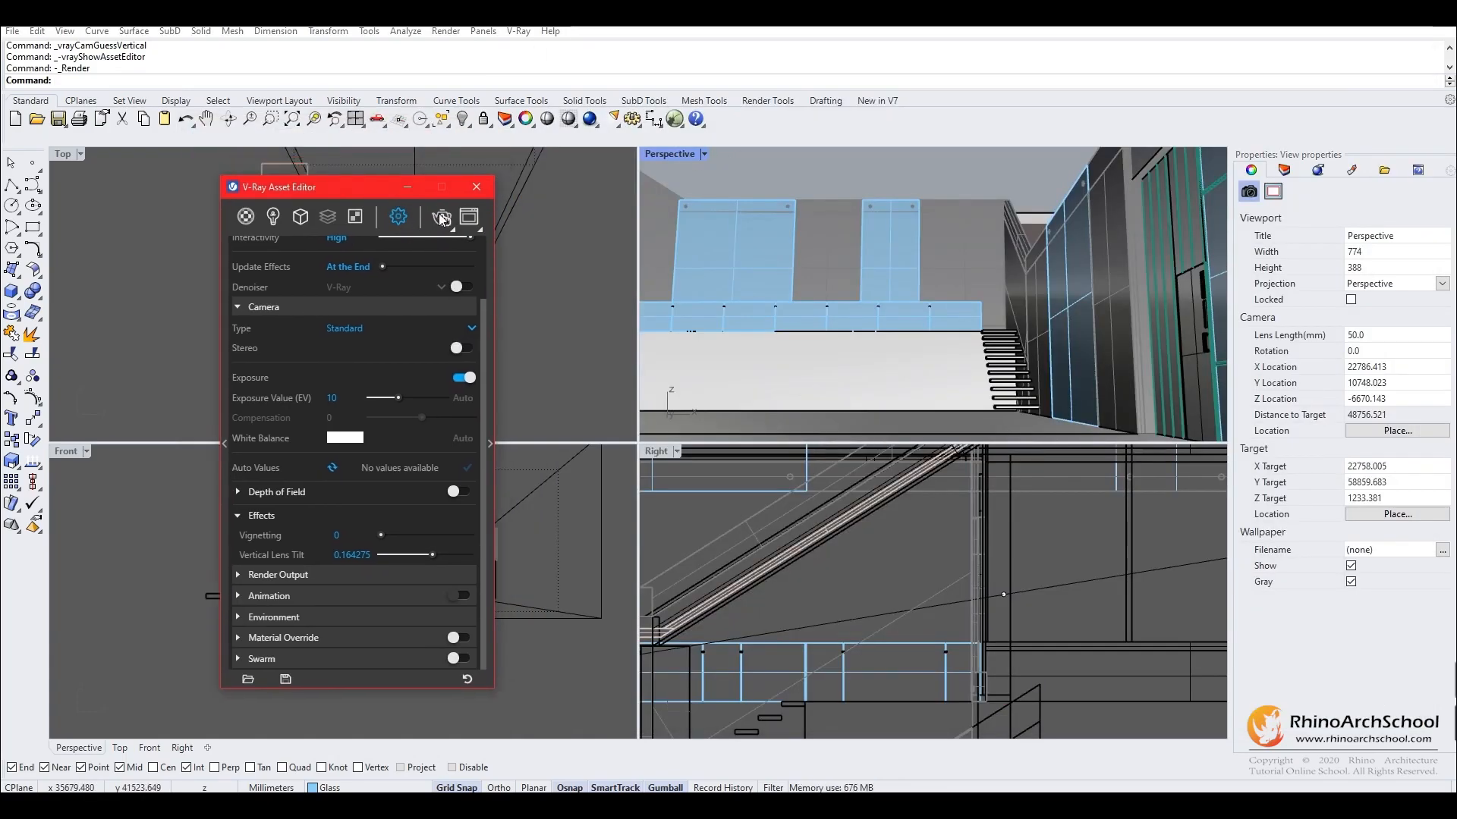
pyautogui.click(438, 220)
pyautogui.moveTo(318, 184); pyautogui.dragTo(303, 561)
# Fine-tune the camera's sideways position in the Top view against the interactive render, and stop the render.
pyautogui.click(415, 240)
pyautogui.moveTo(417, 238); pyautogui.dragTo(347, 314, button='right')
pyautogui.scroll(4, 358, 317)
pyautogui.moveTo(372, 301); pyautogui.dragTo(384, 298)
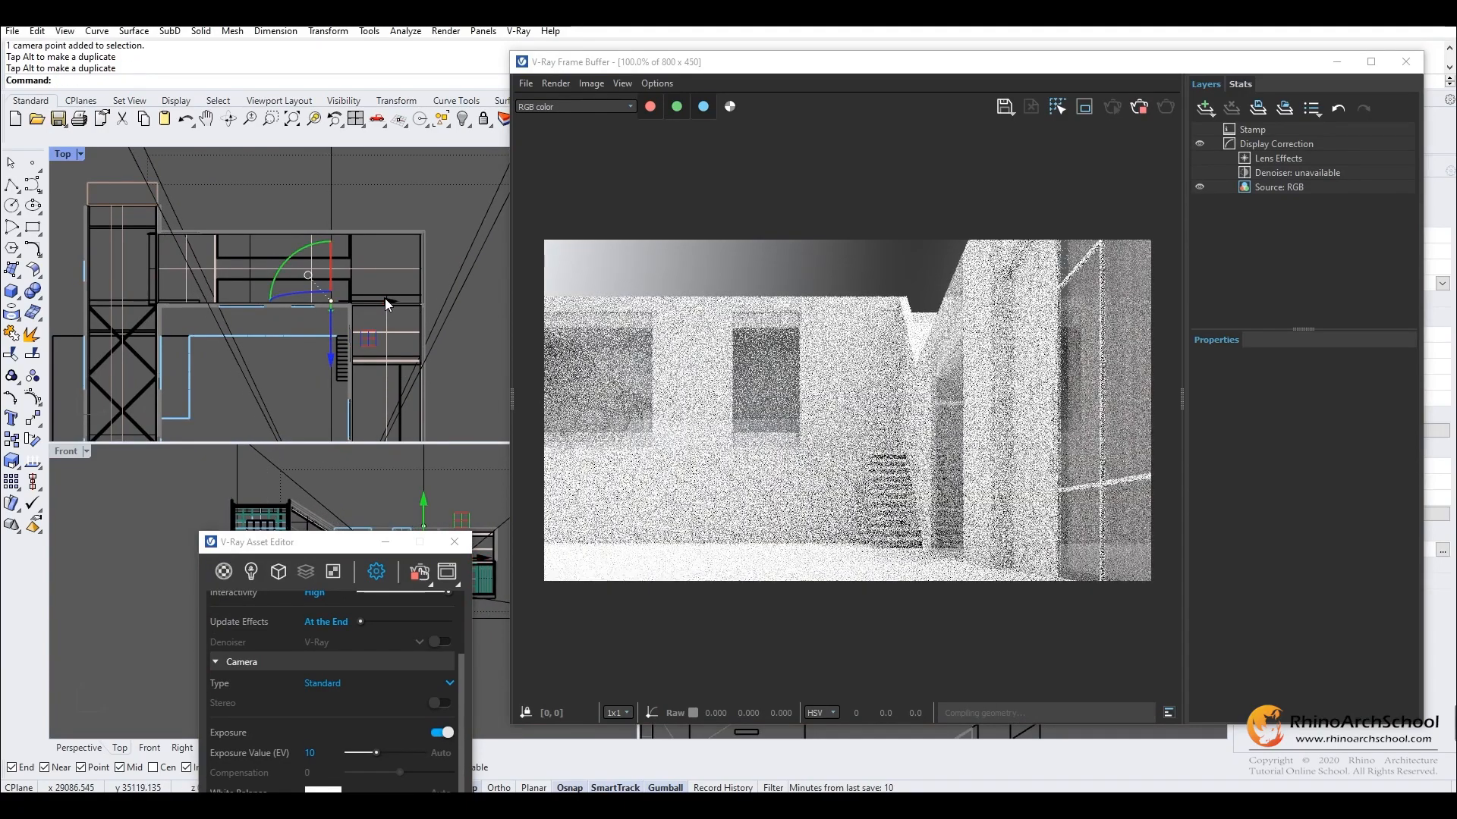
pyautogui.moveTo(385, 297); pyautogui.dragTo(379, 298)
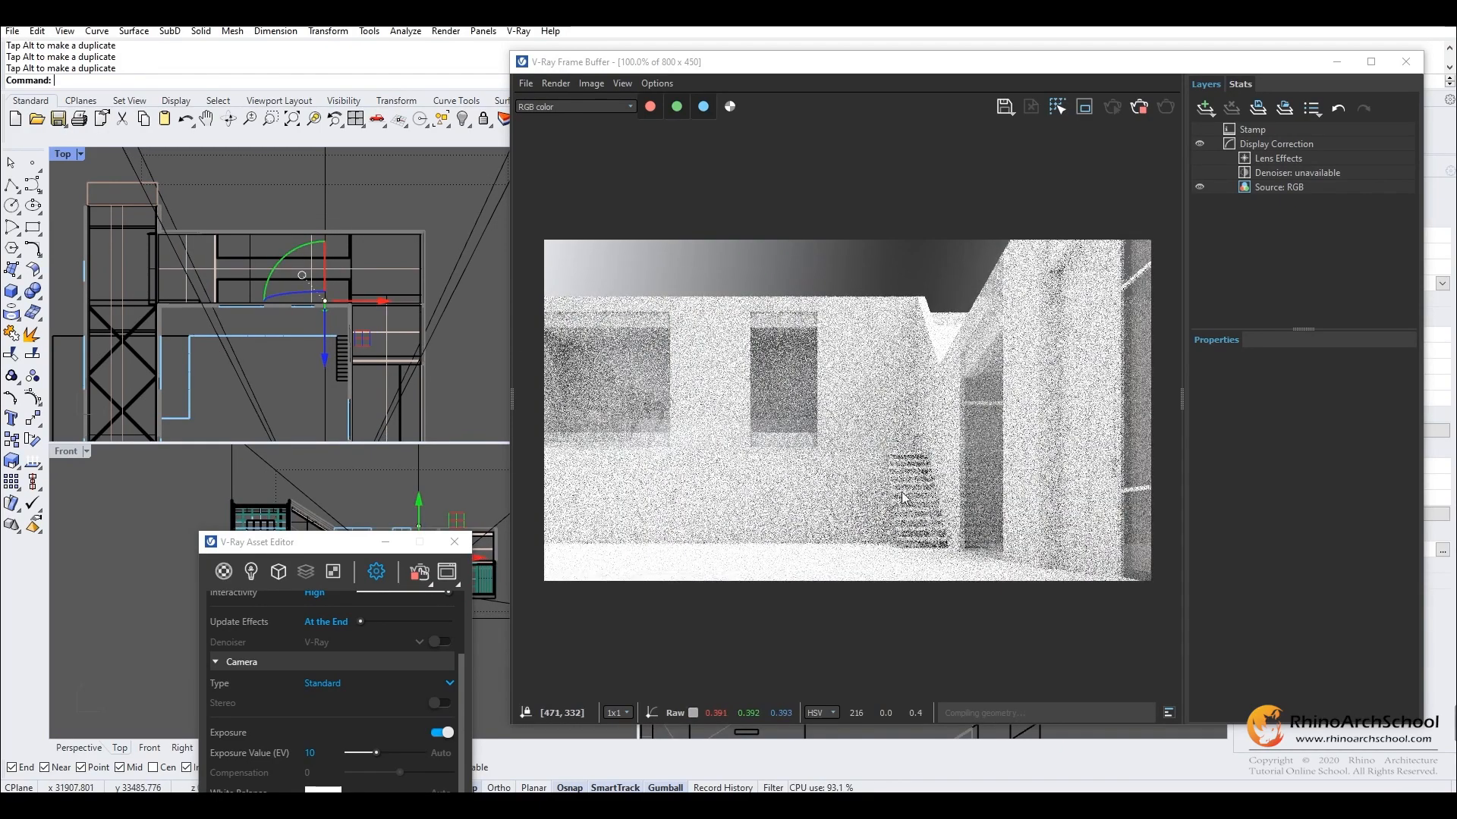
pyautogui.moveTo(385, 299); pyautogui.dragTo(379, 300)
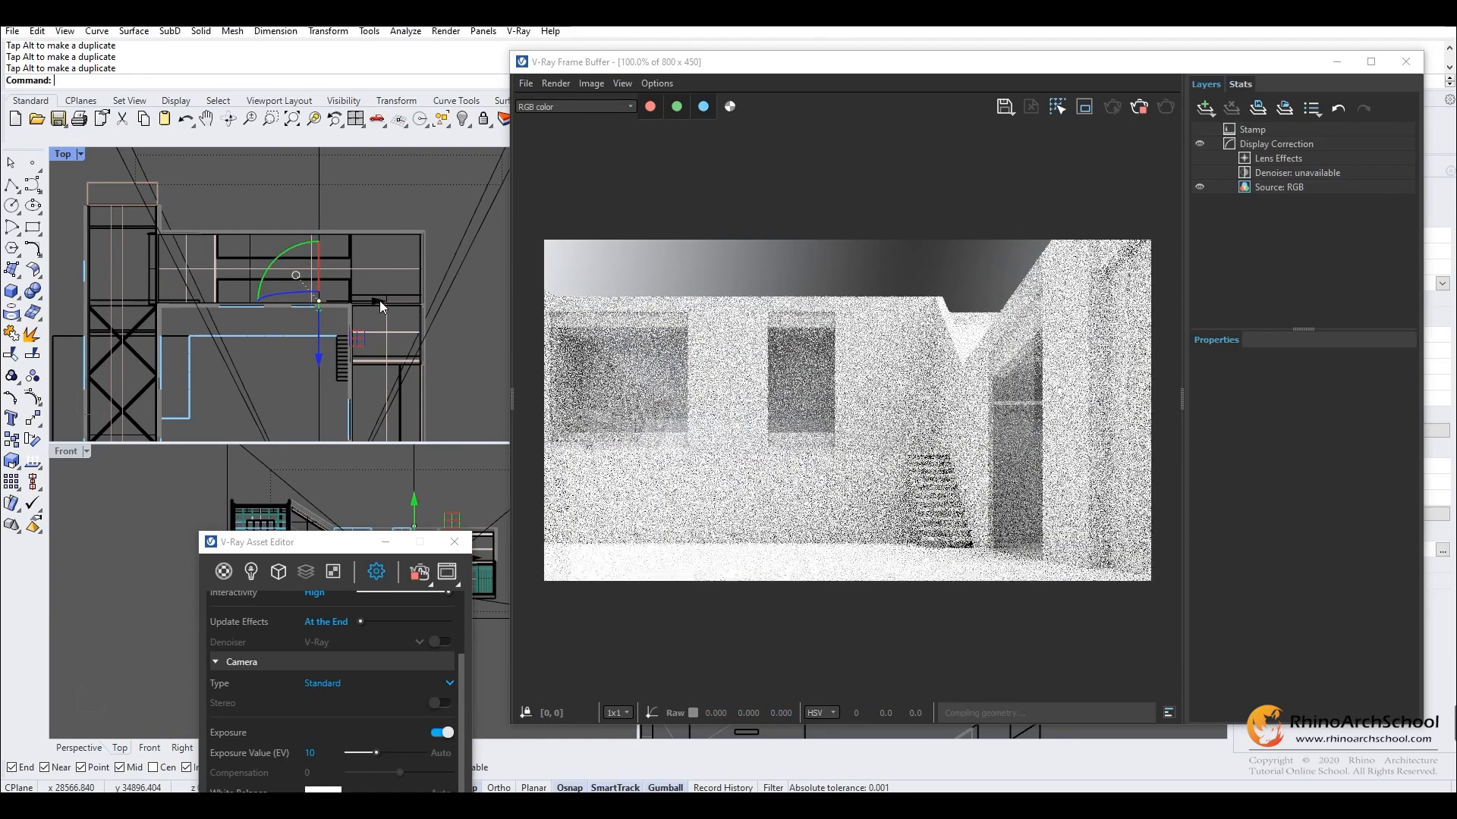
pyautogui.click(379, 301)
pyautogui.click(390, 264)
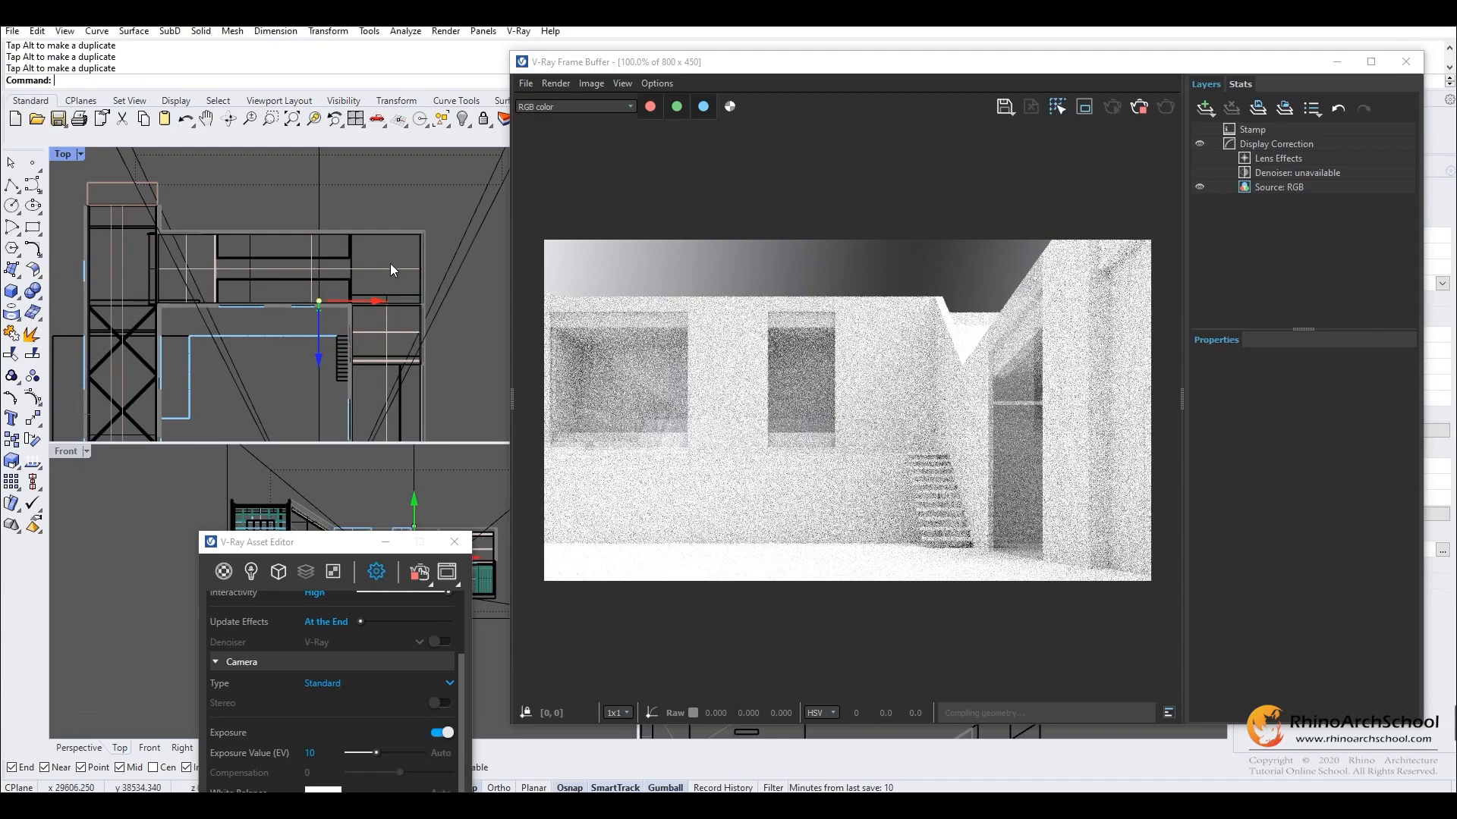
pyautogui.click(1140, 107)
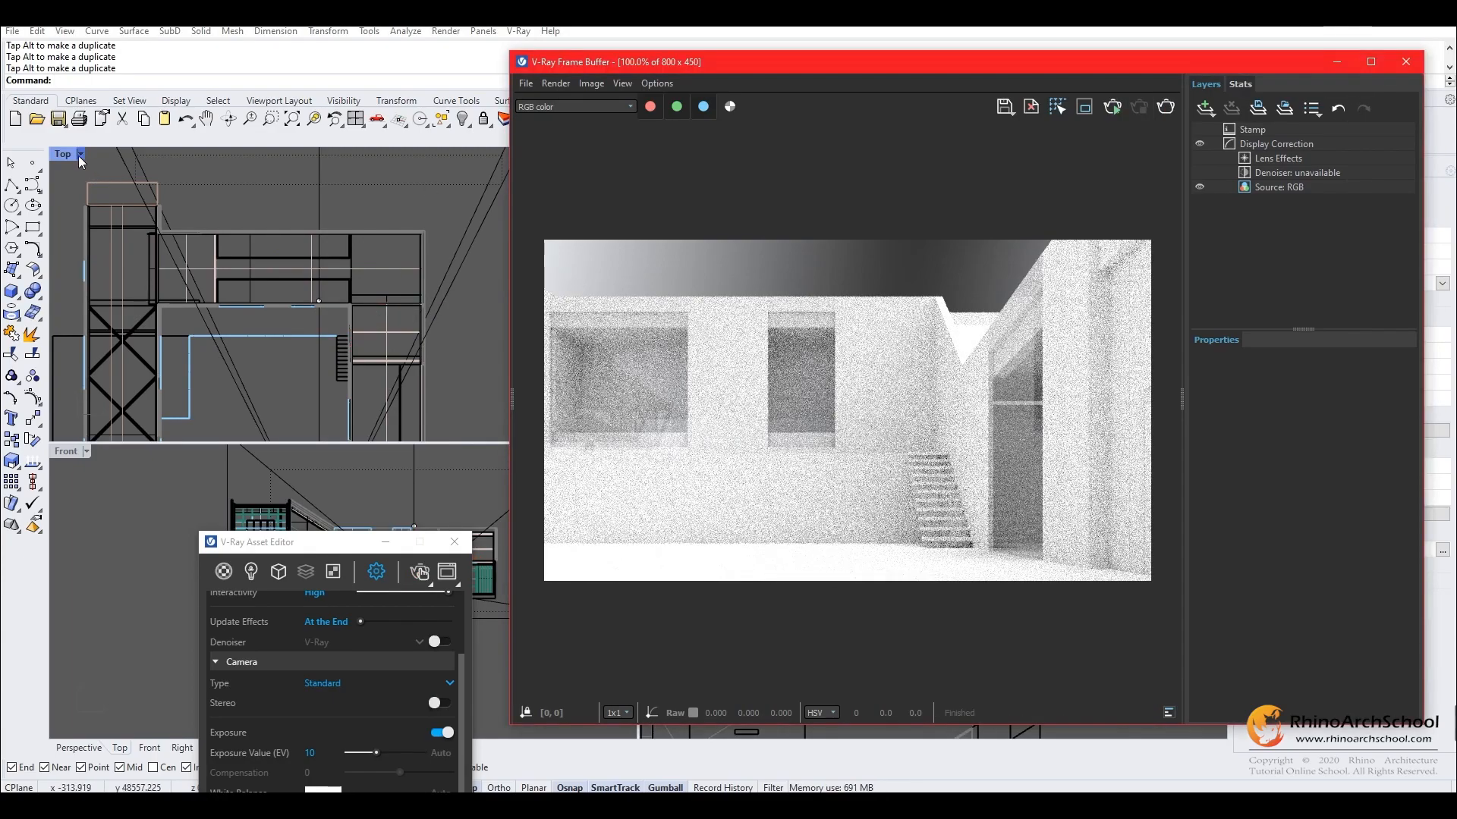
pyautogui.click(1406, 62)
# Save the Perspective viewport as a named view called "View 1".
pyautogui.click(704, 154)
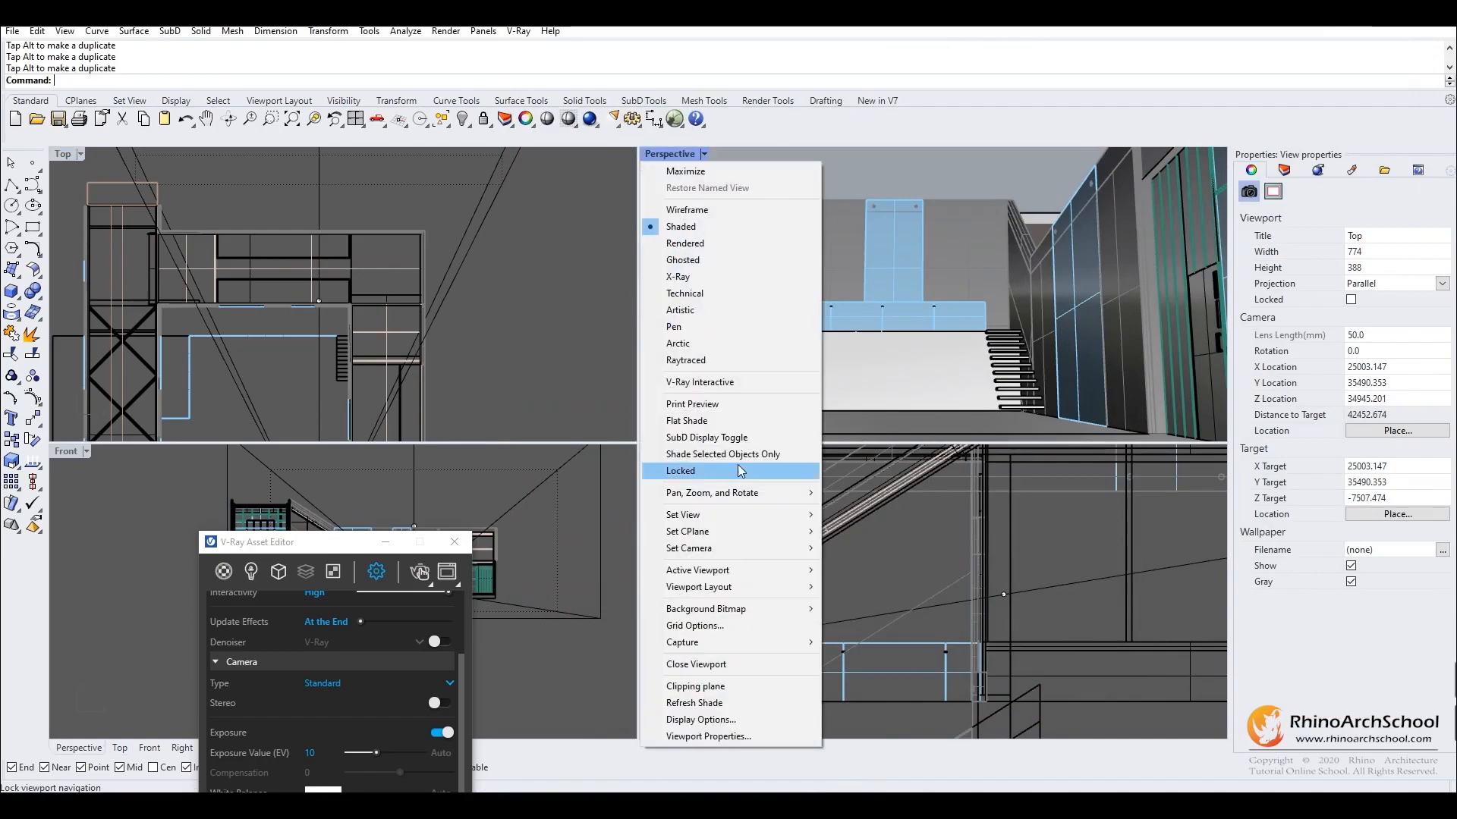
pyautogui.moveTo(728, 515)
pyautogui.click(872, 692)
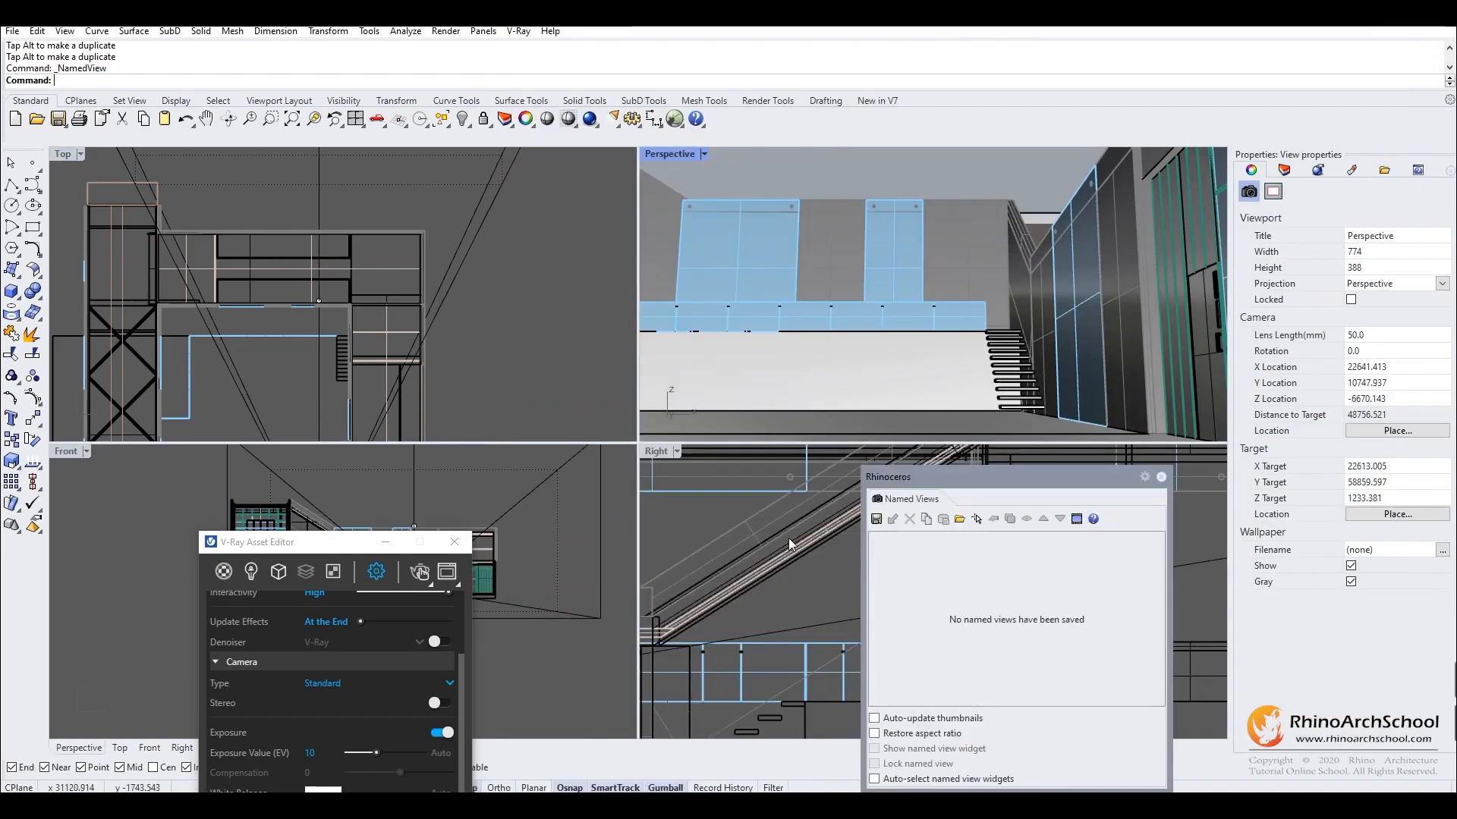
pyautogui.click(877, 520)
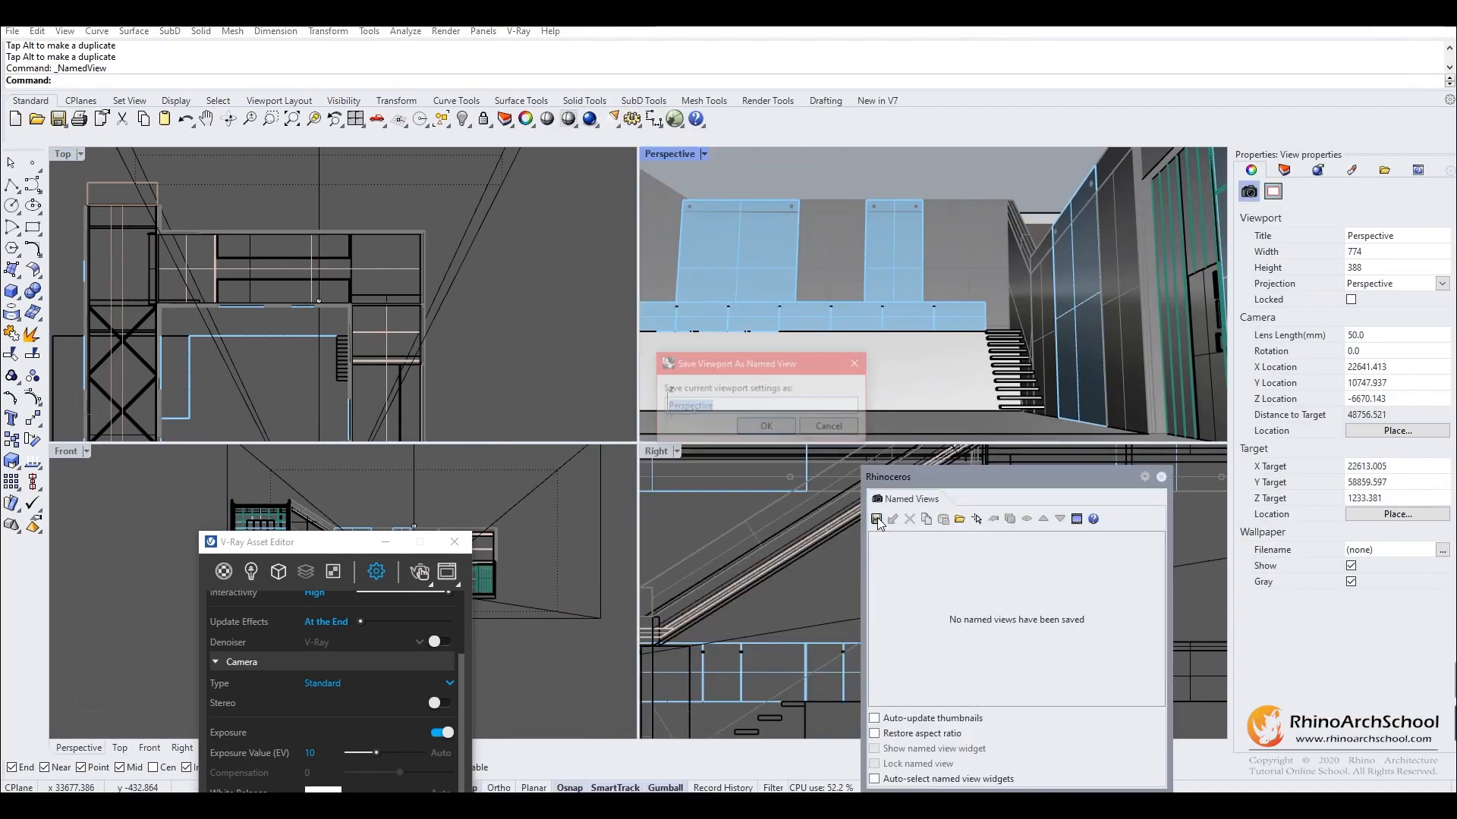
pyautogui.write('View ')
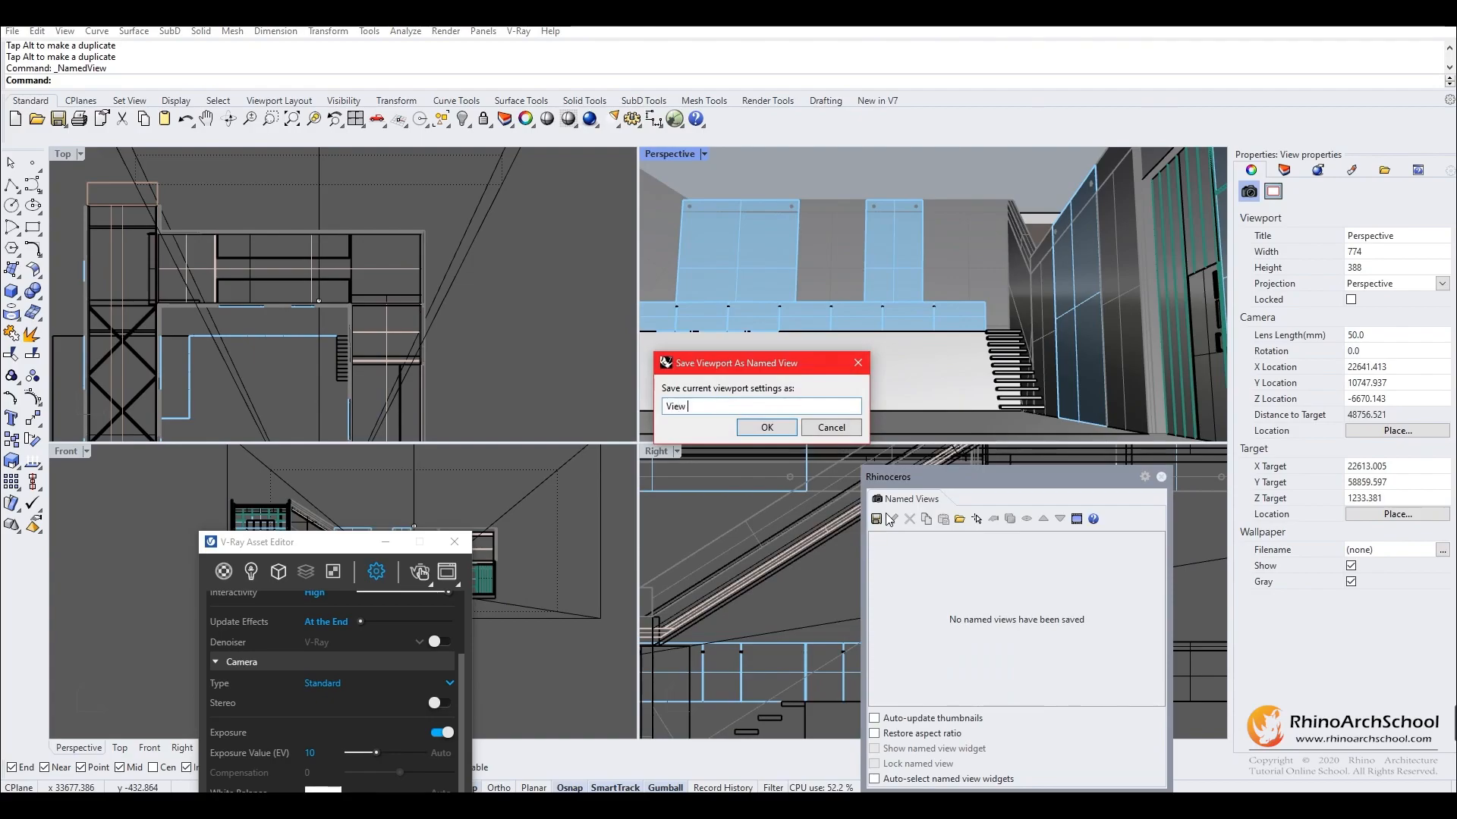
pyautogui.write('1')
pyautogui.press('Return')
pyautogui.click(1025, 574)
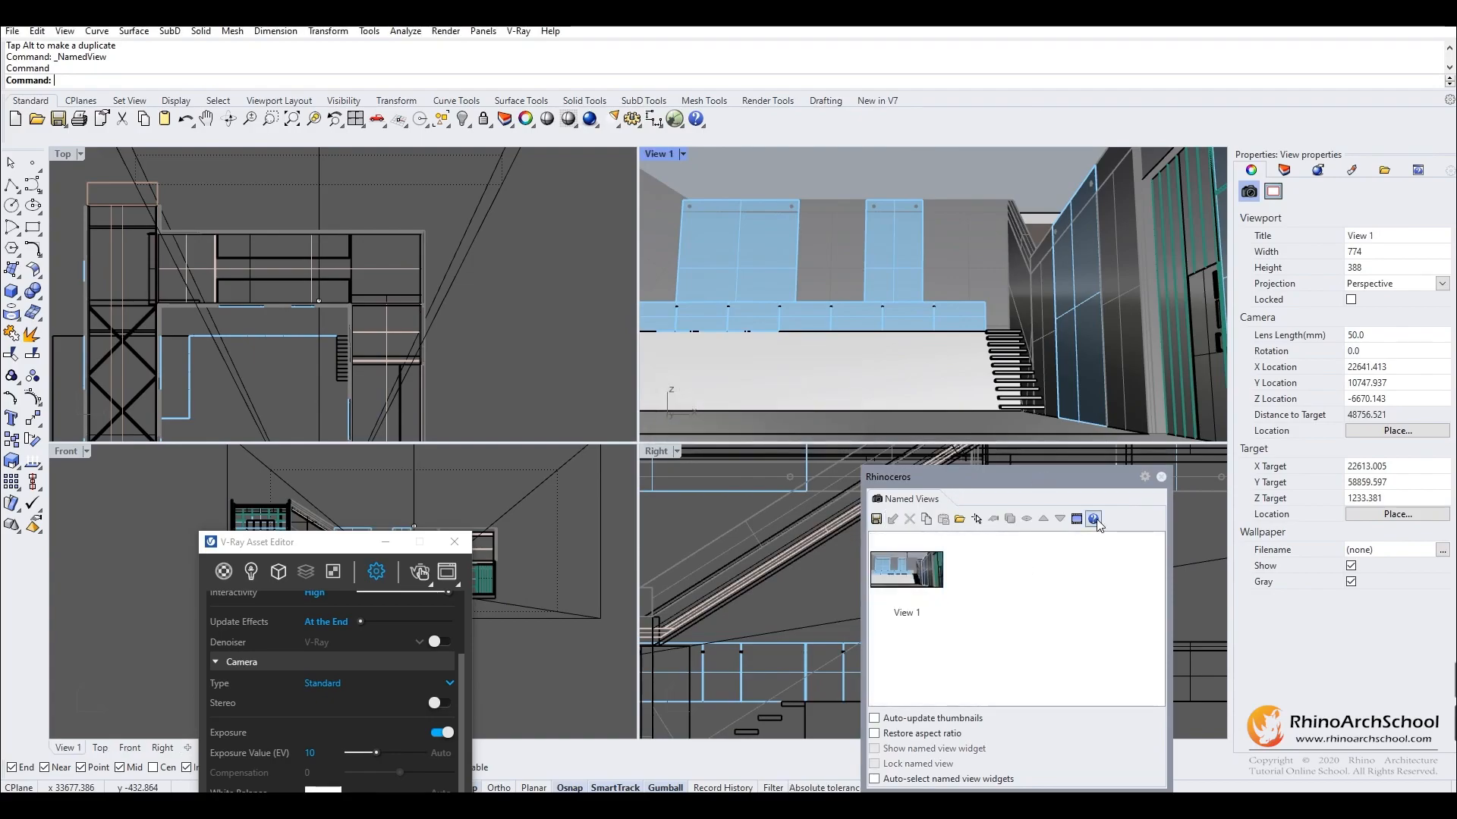
pyautogui.click(1162, 478)
# Set V-Ray's advanced camera parameters to a film sensitivity of ISO 100 and a shutter speed of 200.
pyautogui.moveTo(337, 542); pyautogui.dragTo(531, 135)
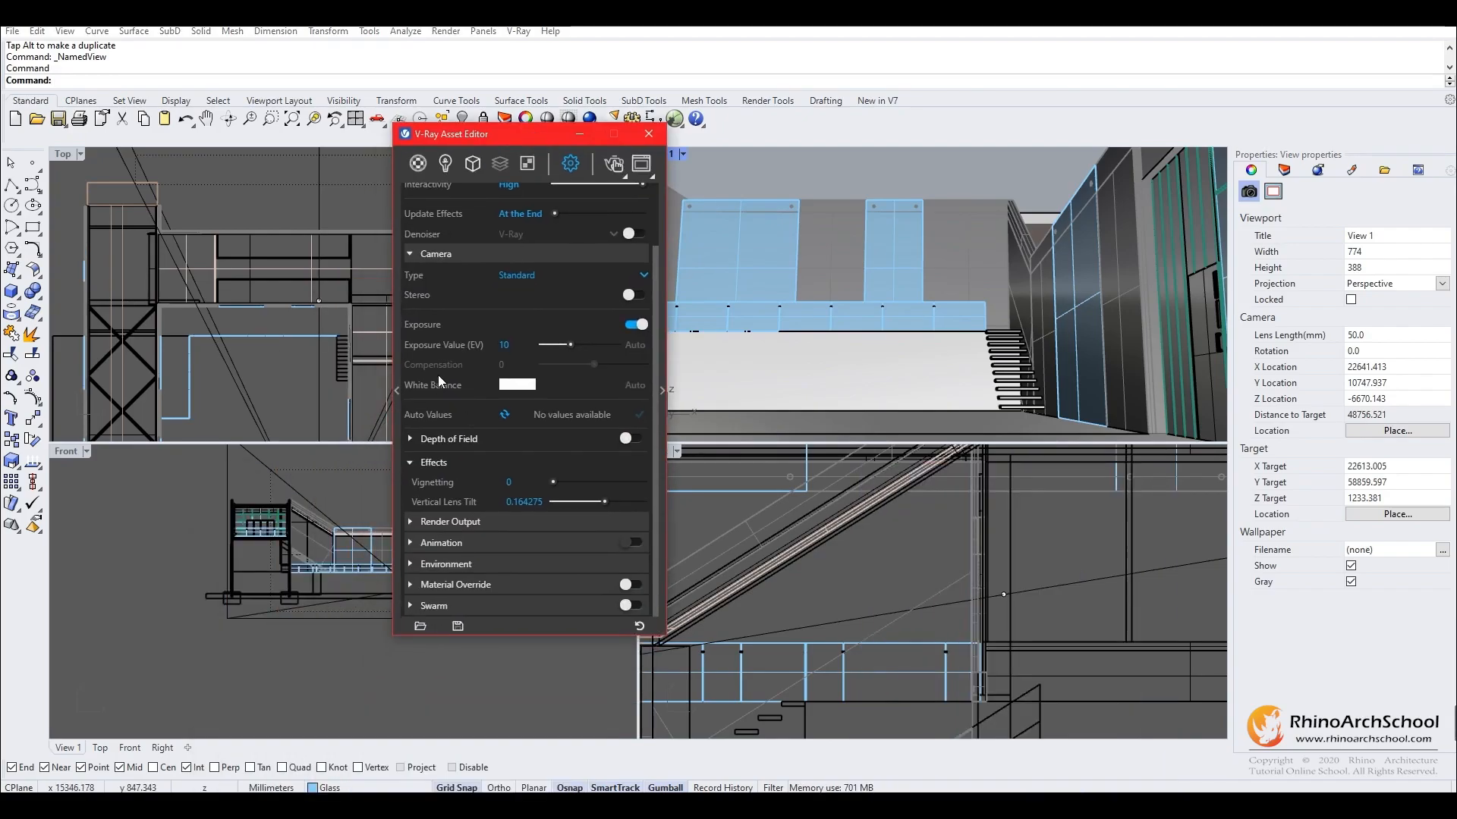
pyautogui.click(663, 330)
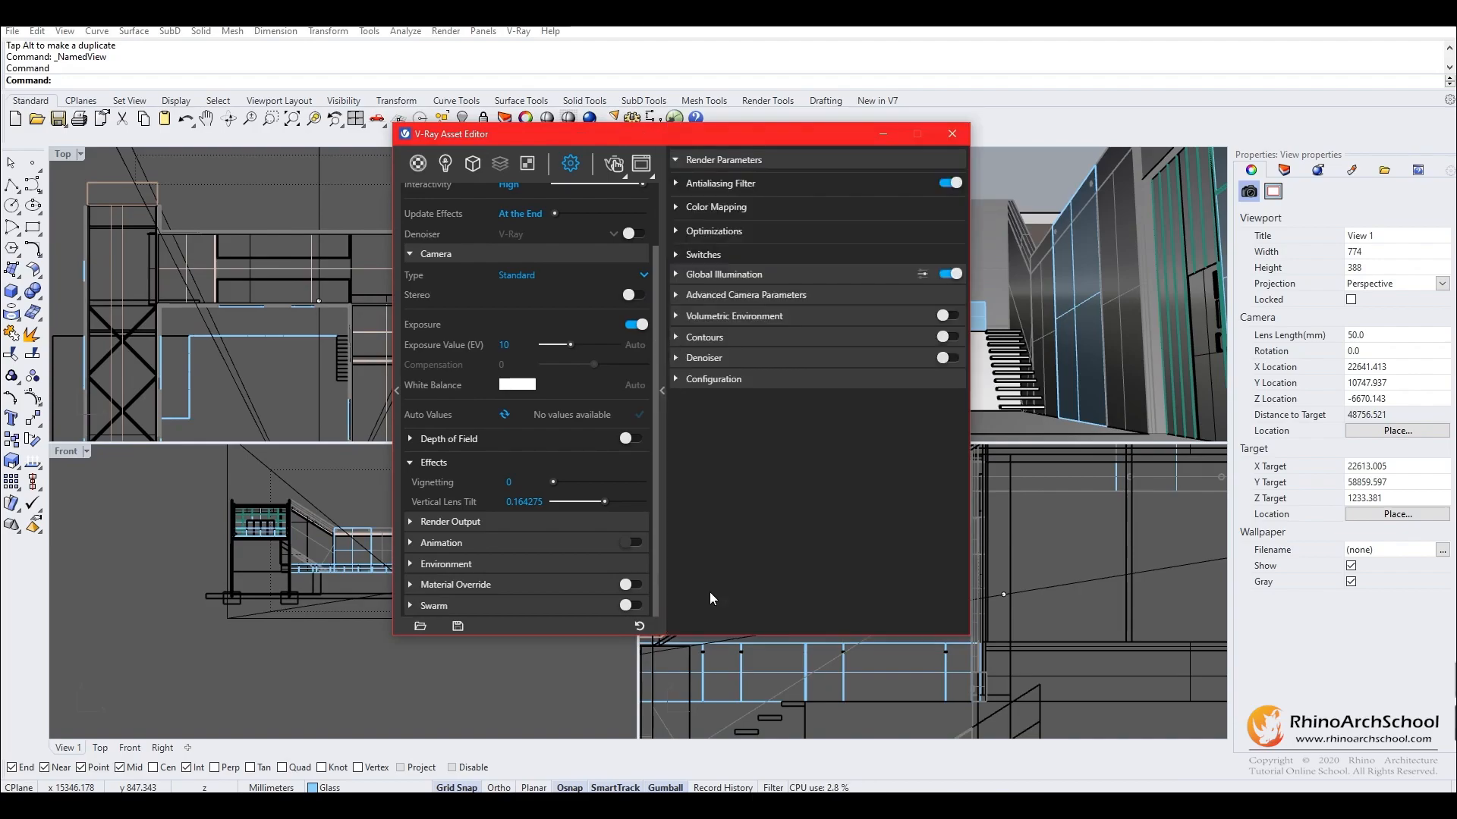
pyautogui.click(675, 296)
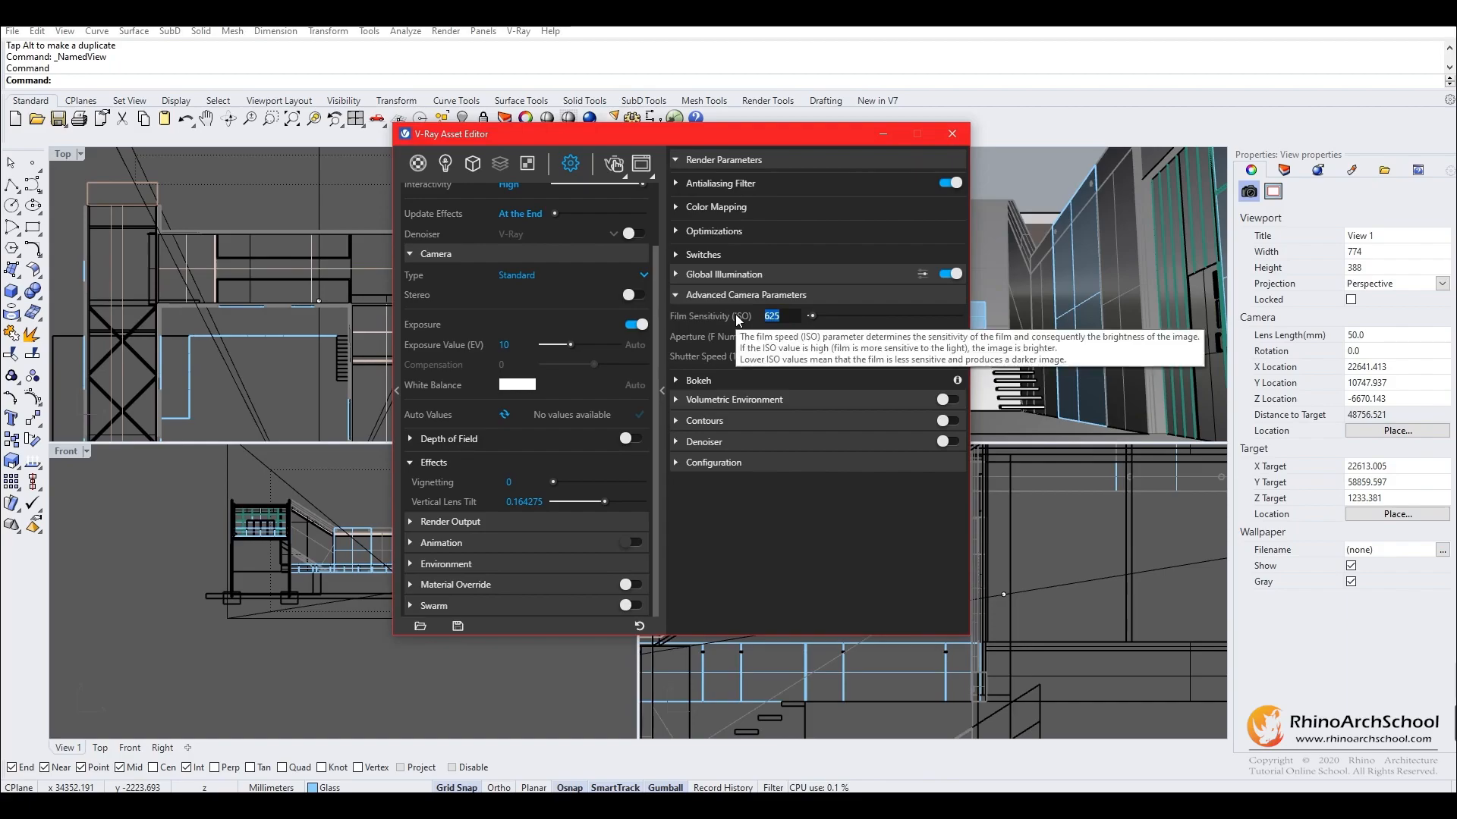
pyautogui.write('100')
pyautogui.press('Return')
pyautogui.doubleClick(772, 356)
pyautogui.write('2')
# Set V-Ray's render output to the 4:5 - Portrait aspect ratio with an image width of 1080.
pyautogui.click(493, 521)
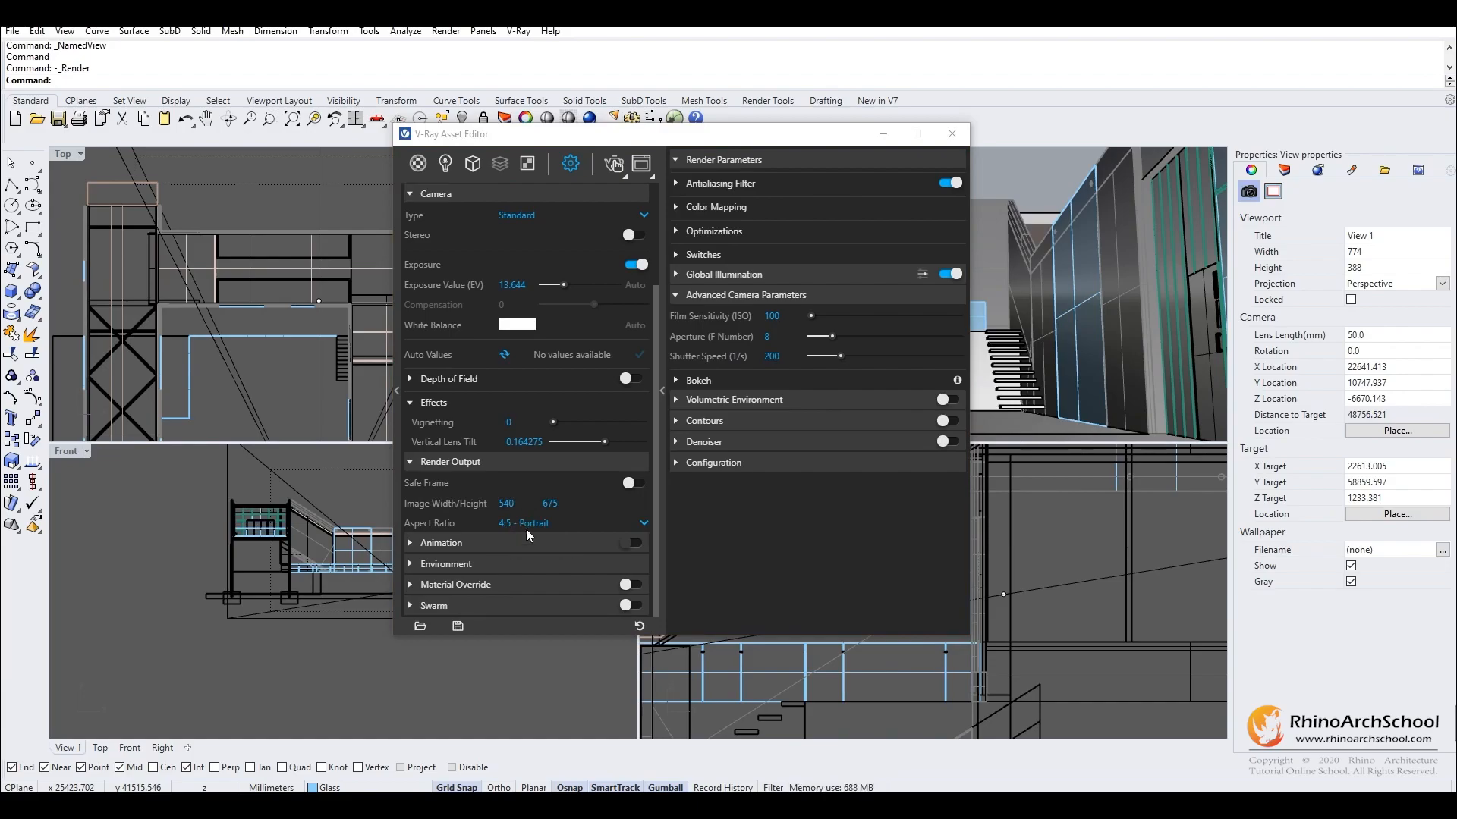
pyautogui.click(529, 525)
pyautogui.click(531, 523)
pyautogui.click(508, 503)
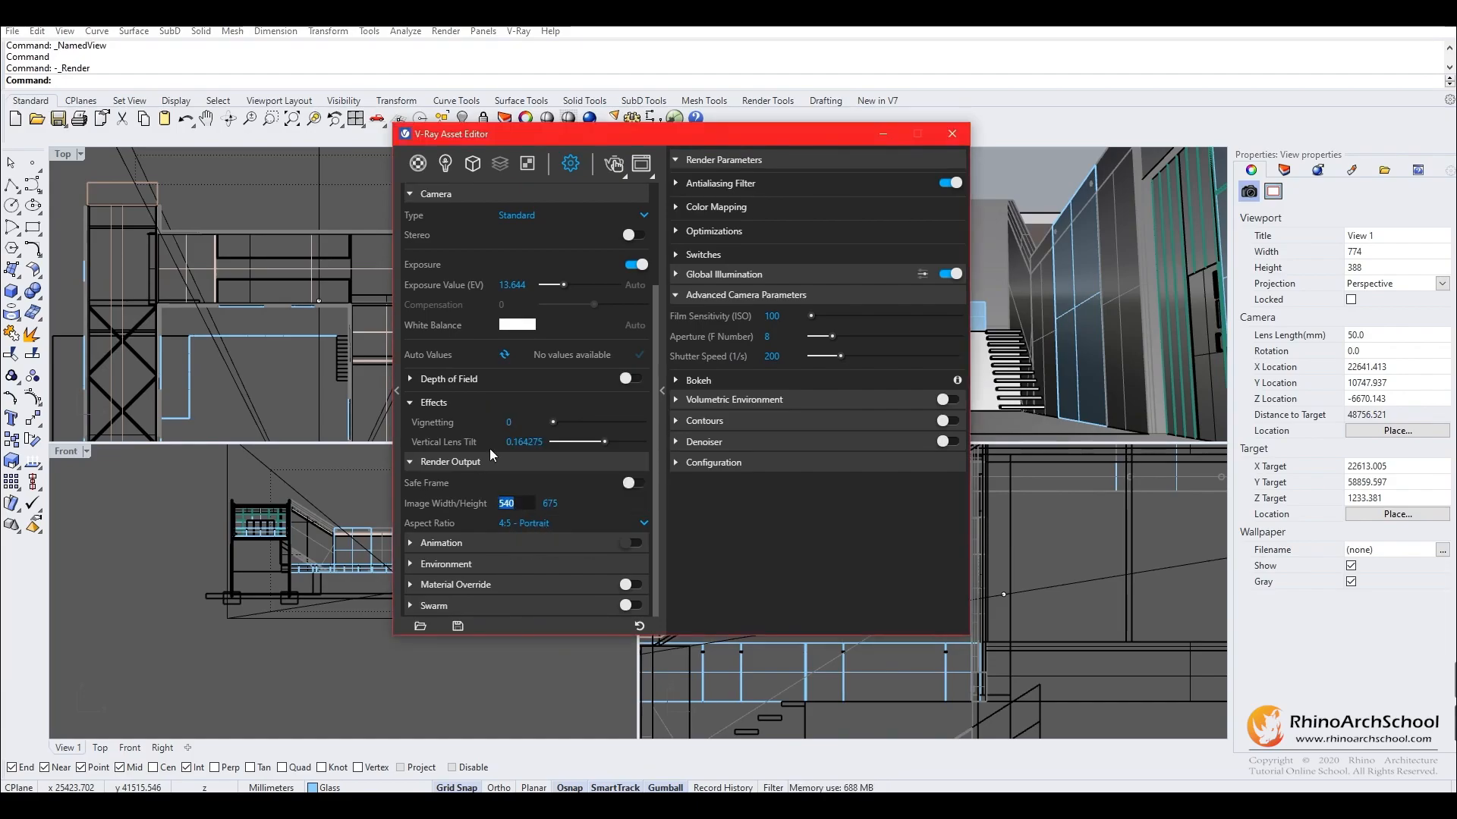
pyautogui.write('1')
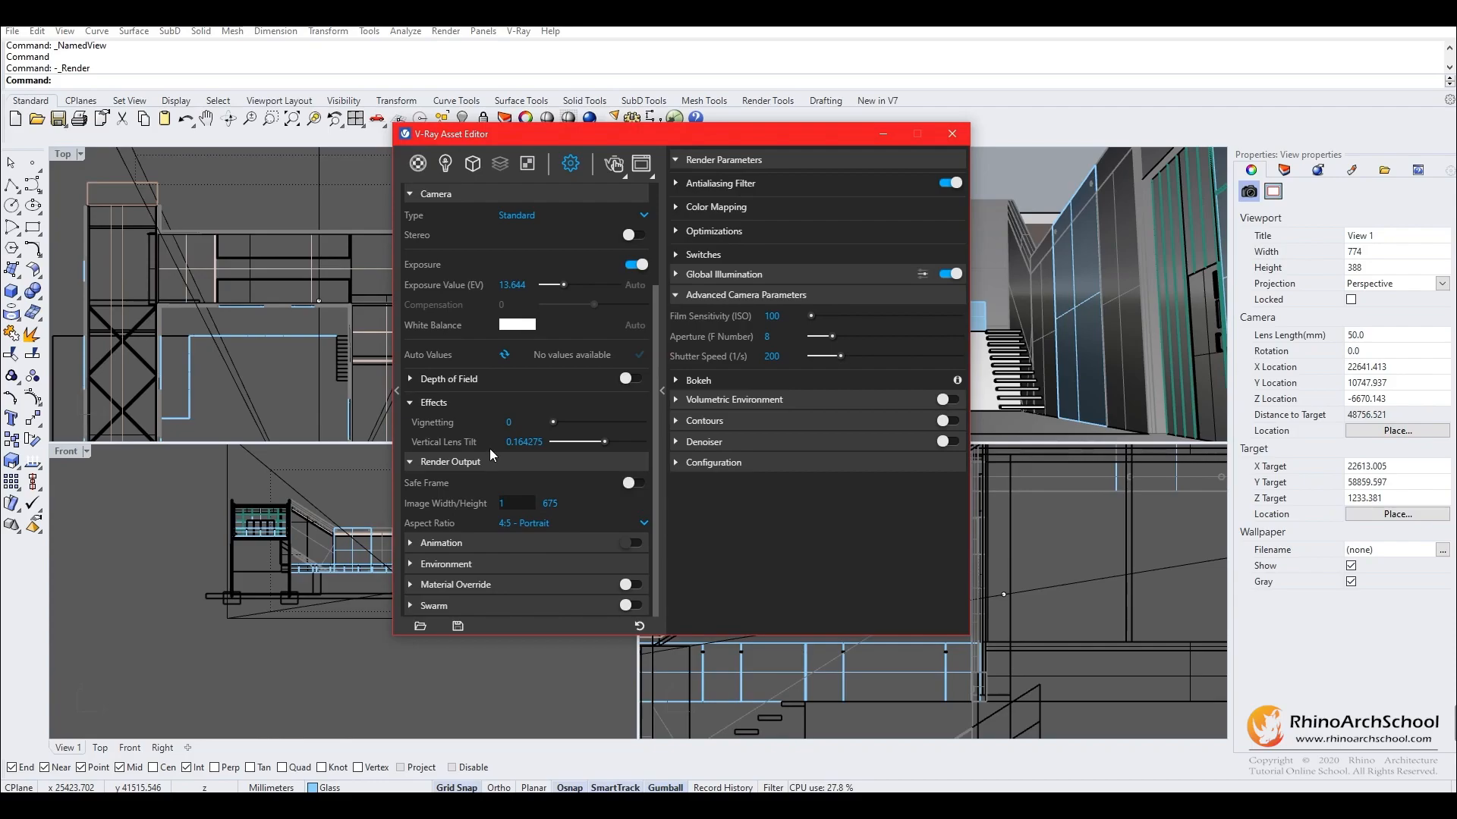
pyautogui.write('920')
pyautogui.press('Return')
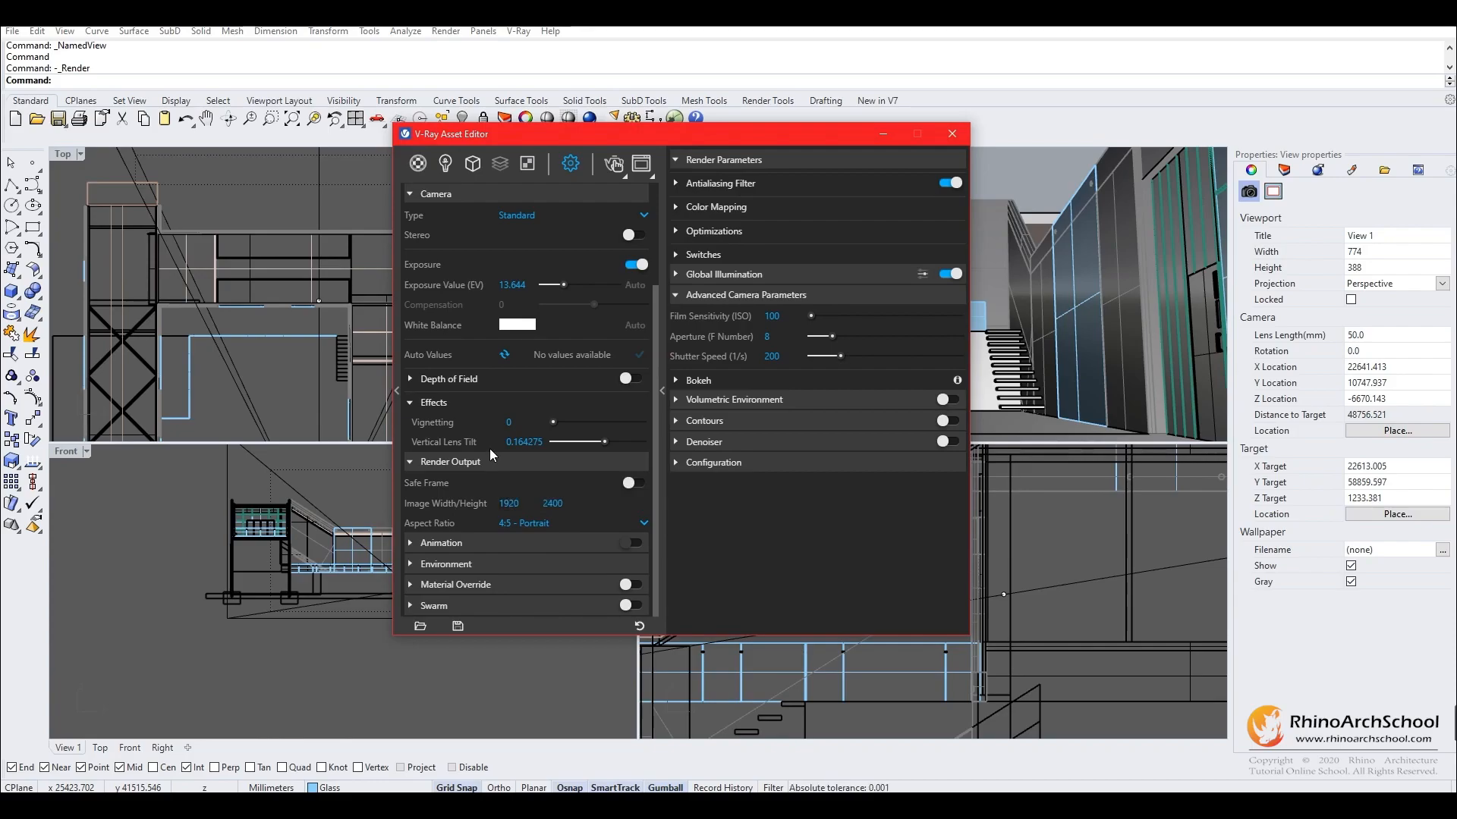
pyautogui.click(509, 503)
pyautogui.write('1080')
pyautogui.press('Return')
# Start an interactive render, fit the whole image in the Frame Buffer, and arrange the render and Asset Editor windows side by side.
pyautogui.click(613, 162)
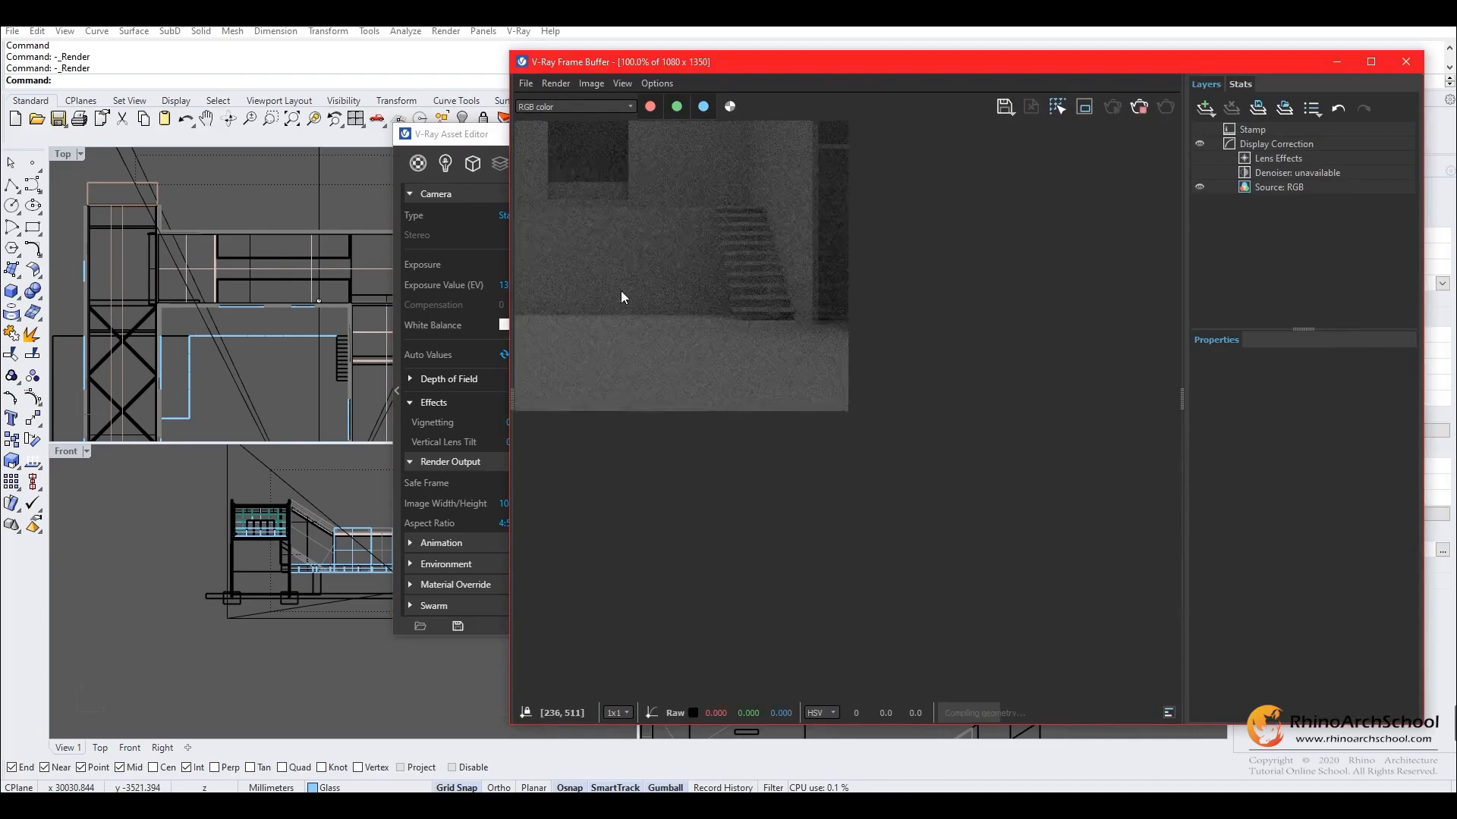
pyautogui.scroll(-2, 690, 330)
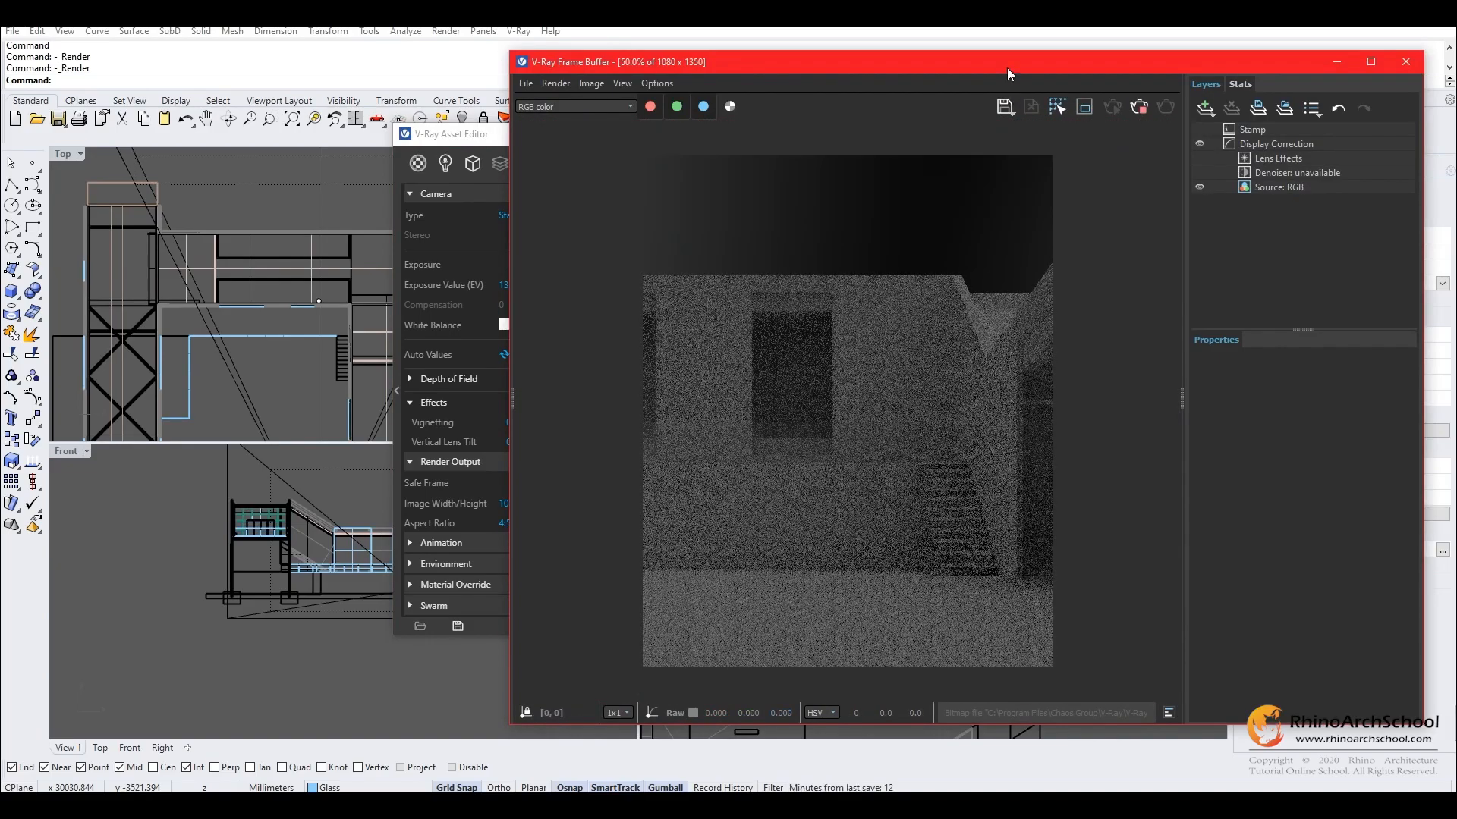
pyautogui.moveTo(1004, 67); pyautogui.dragTo(1133, 71)
pyautogui.moveTo(559, 143); pyautogui.dragTo(243, 197)
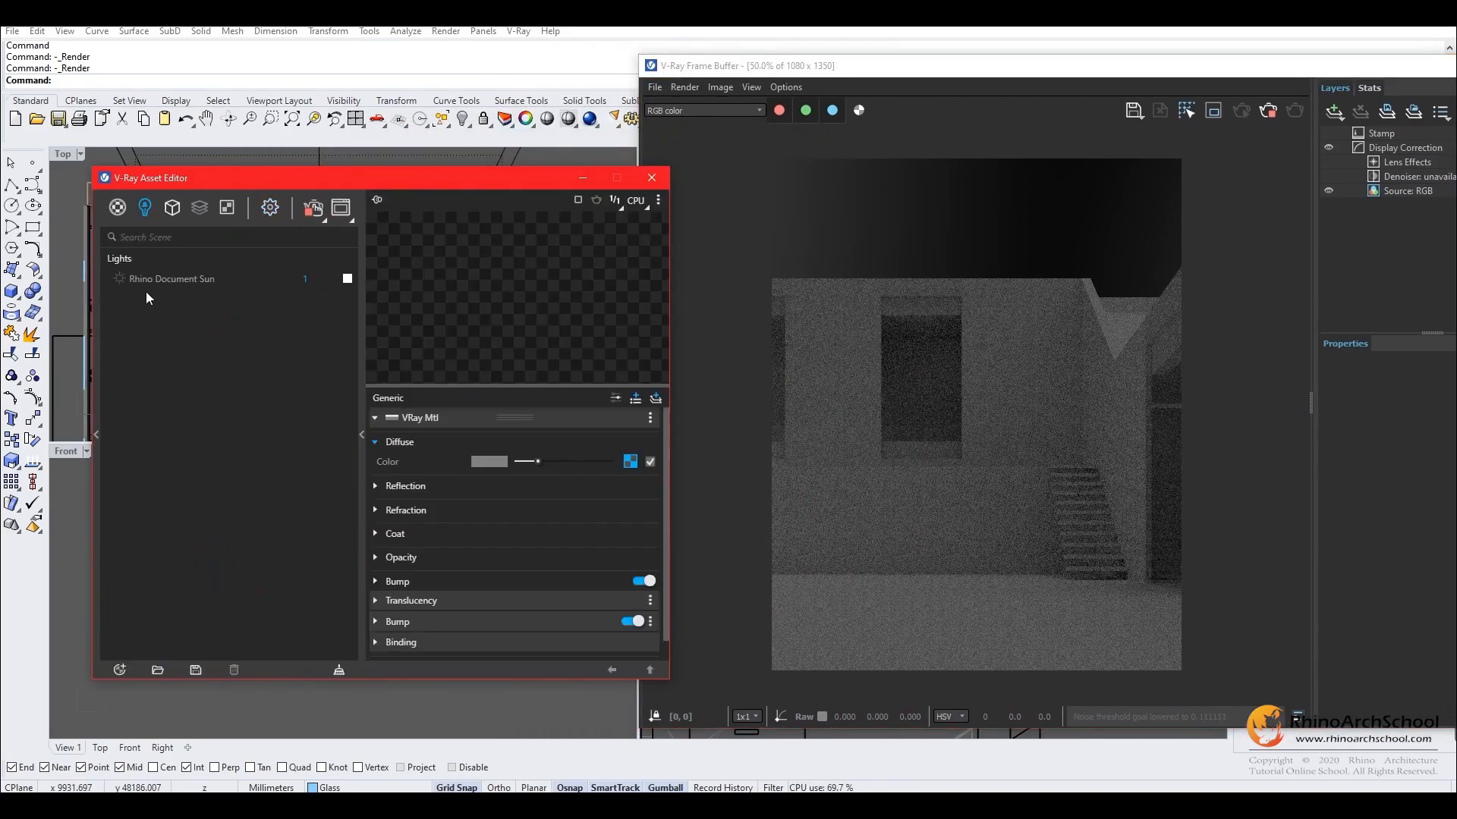
# Enable the Rhino Document Sun with custom orientation, and close the Frame Buffer with the render stopped.
pyautogui.click(264, 280)
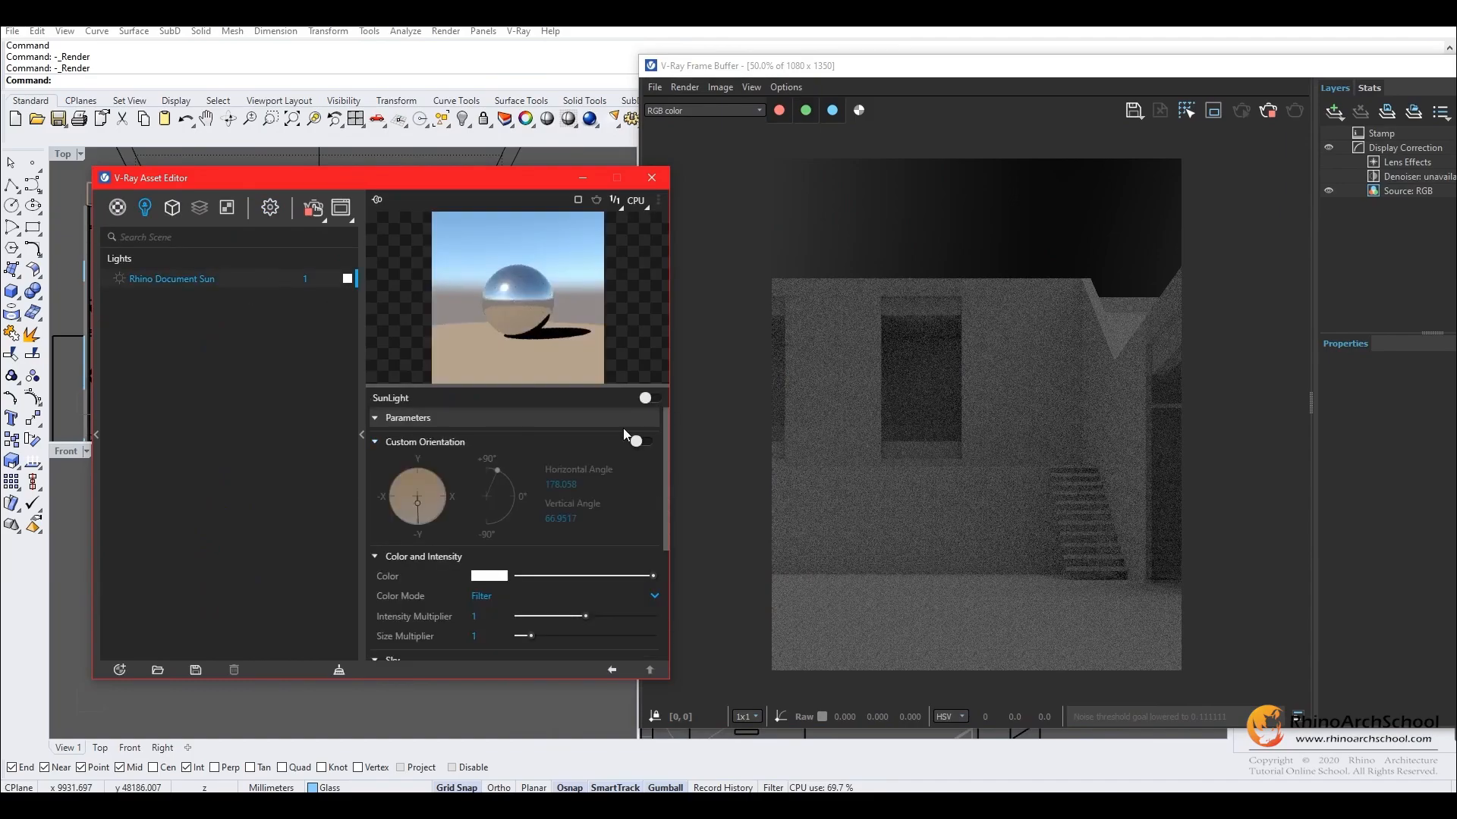
pyautogui.click(652, 398)
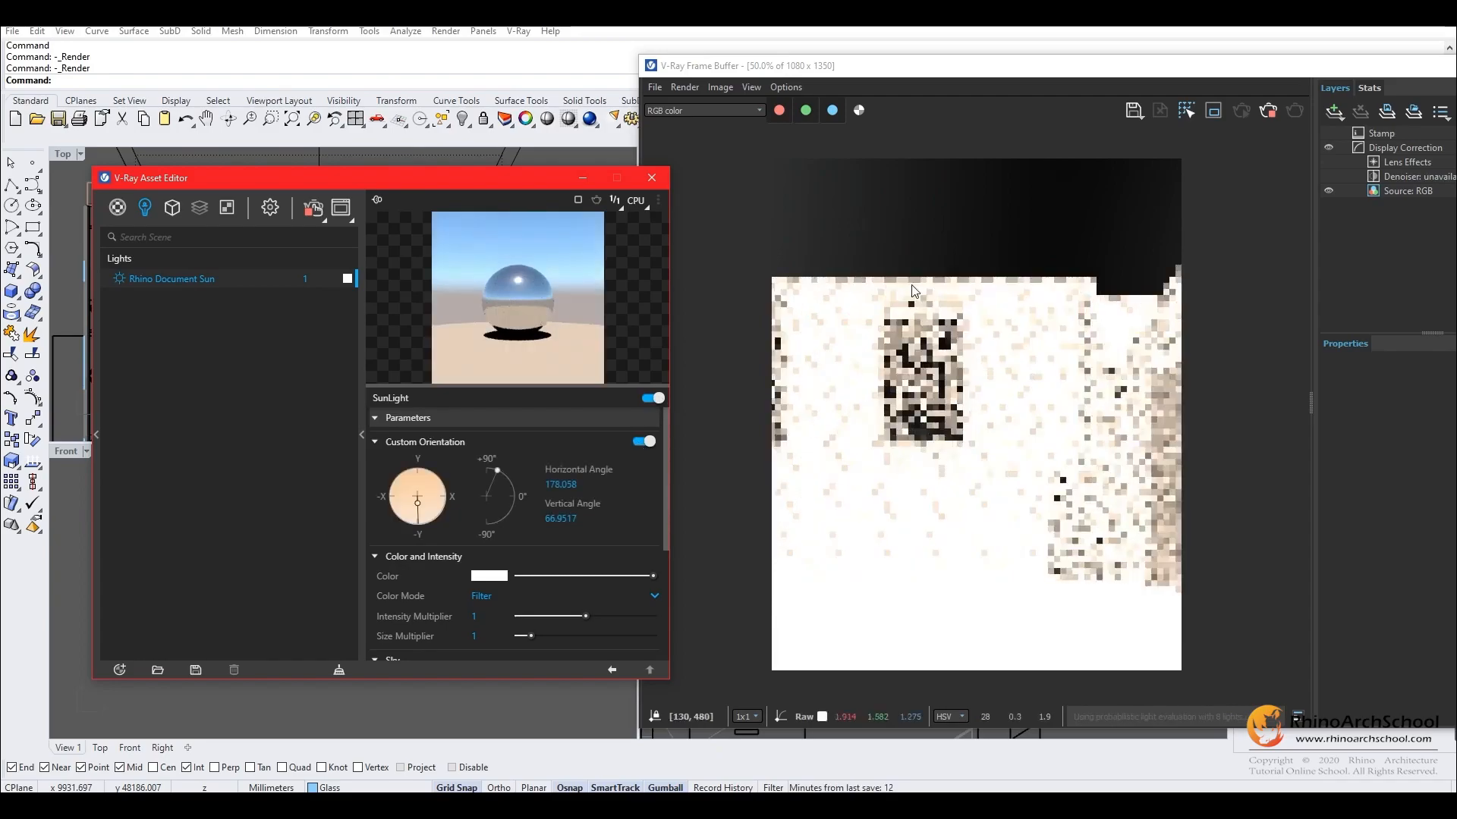
pyautogui.moveTo(1202, 67); pyautogui.dragTo(1015, 70)
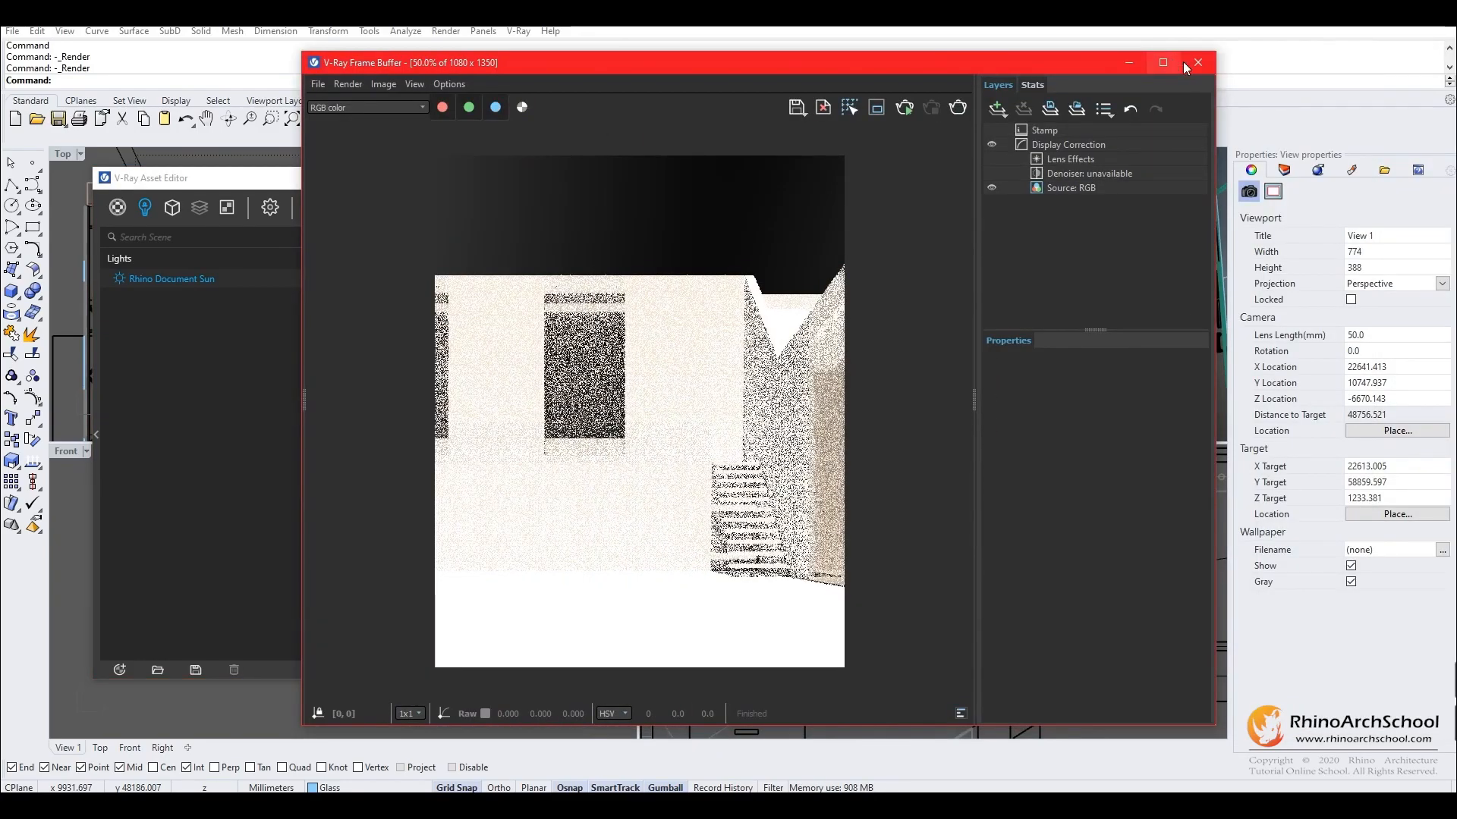
pyautogui.click(1199, 56)
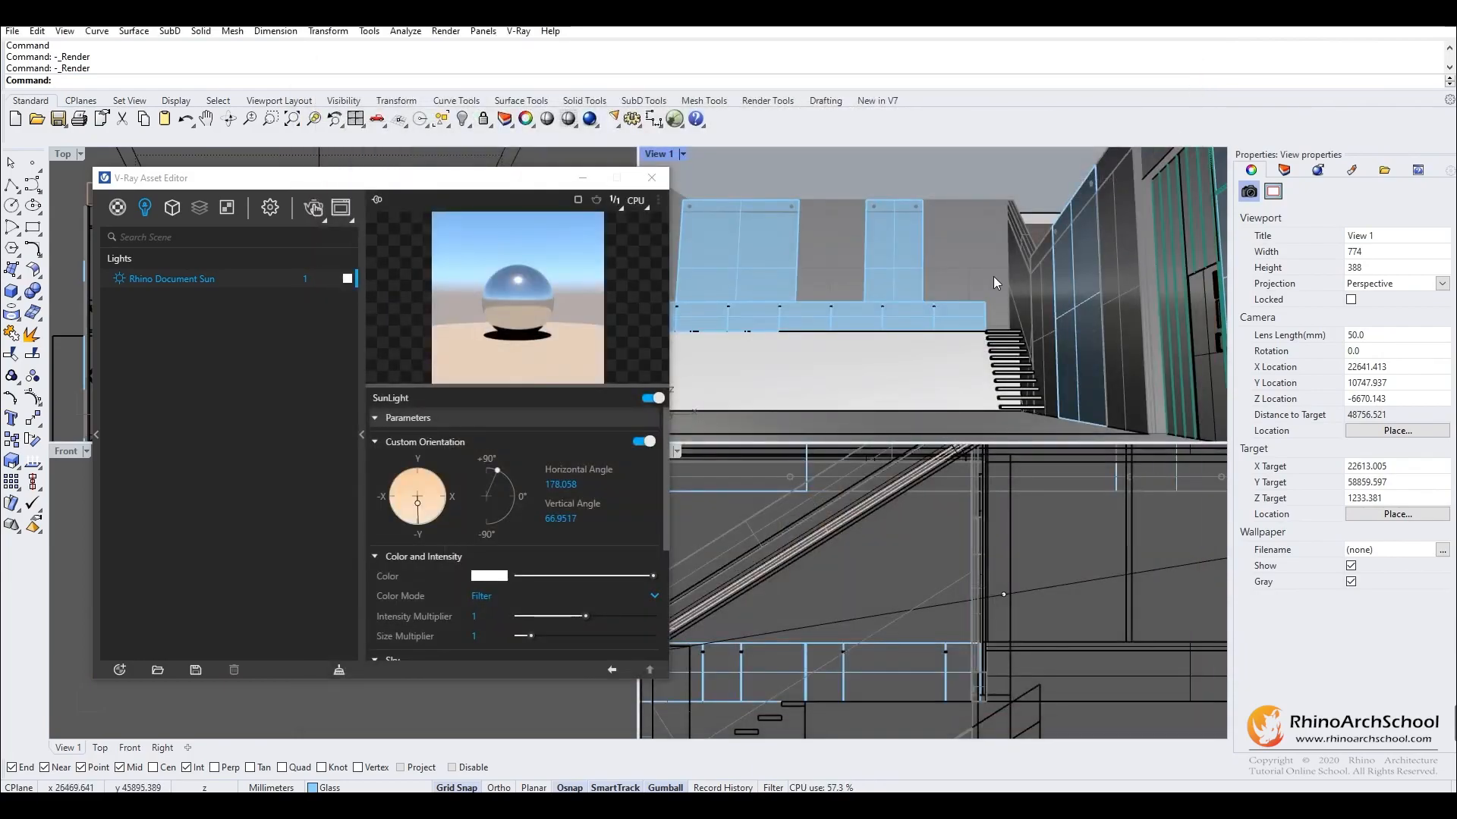
# Turn on V-Ray's safe frame and resize the View 1 viewport taller and narrower beside the Asset Editor, with nothing selected.
pyautogui.moveTo(527, 181); pyautogui.dragTo(487, 181)
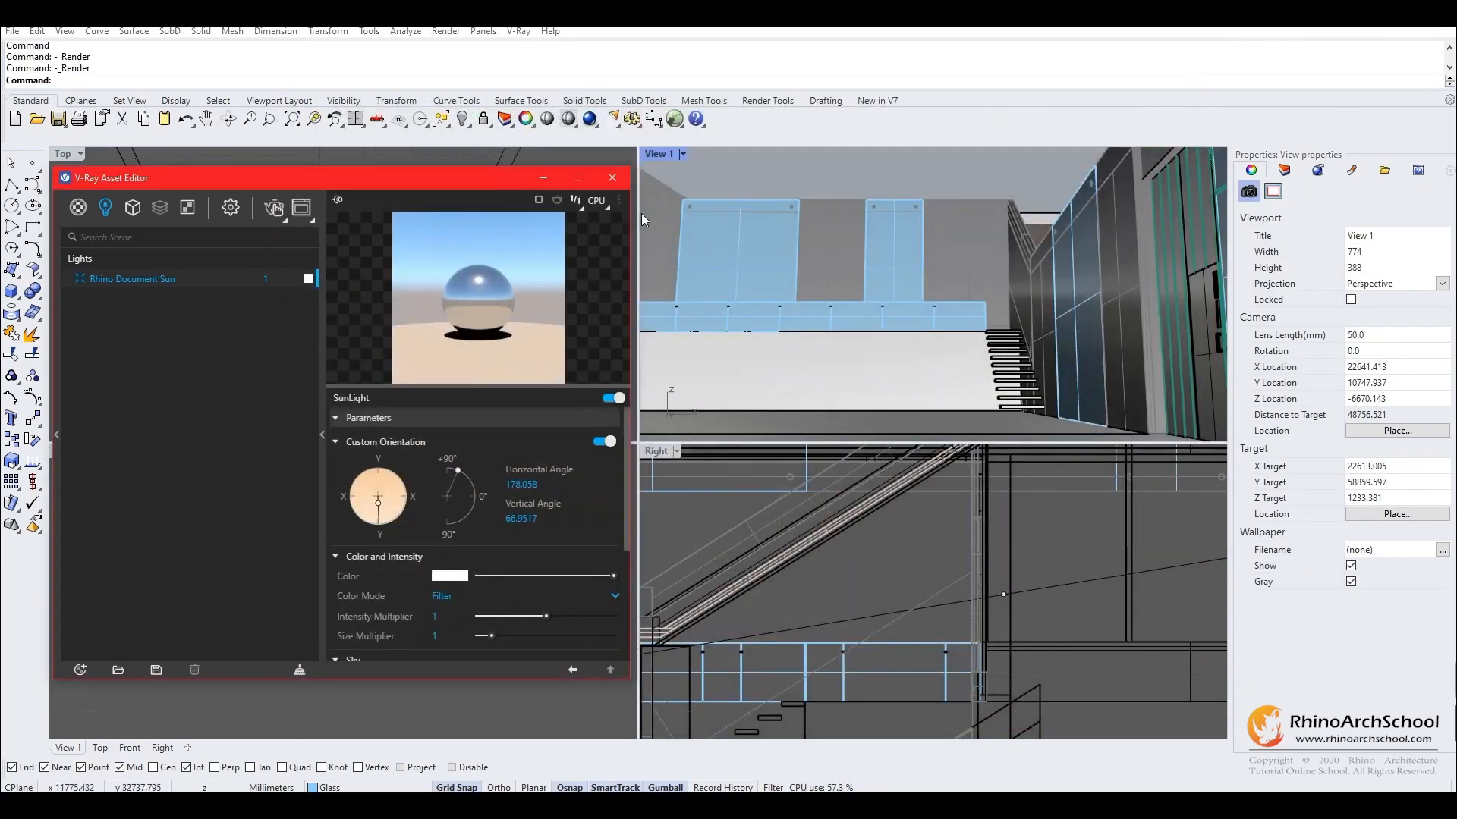
pyautogui.click(240, 211)
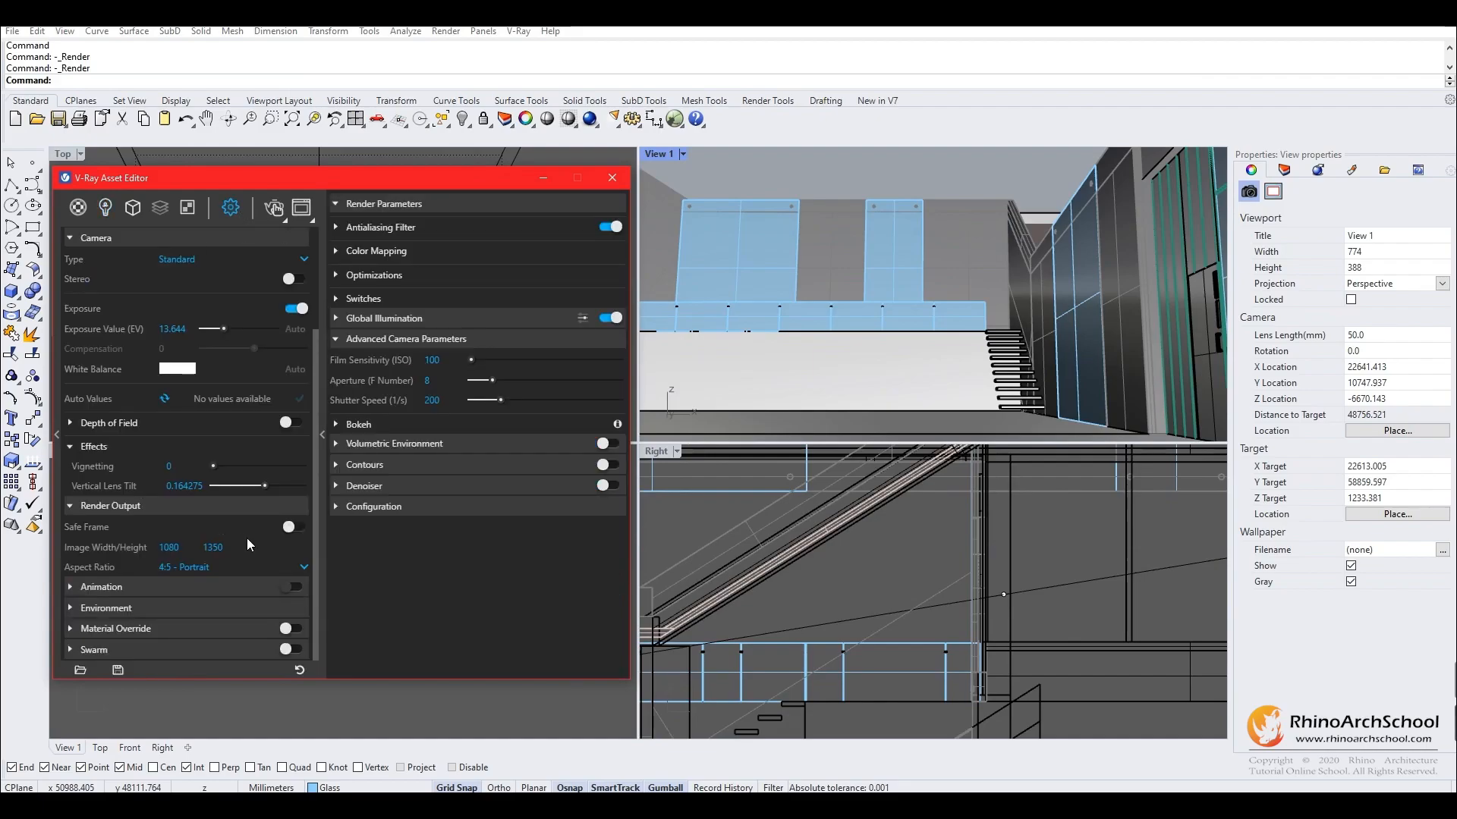
pyautogui.click(292, 528)
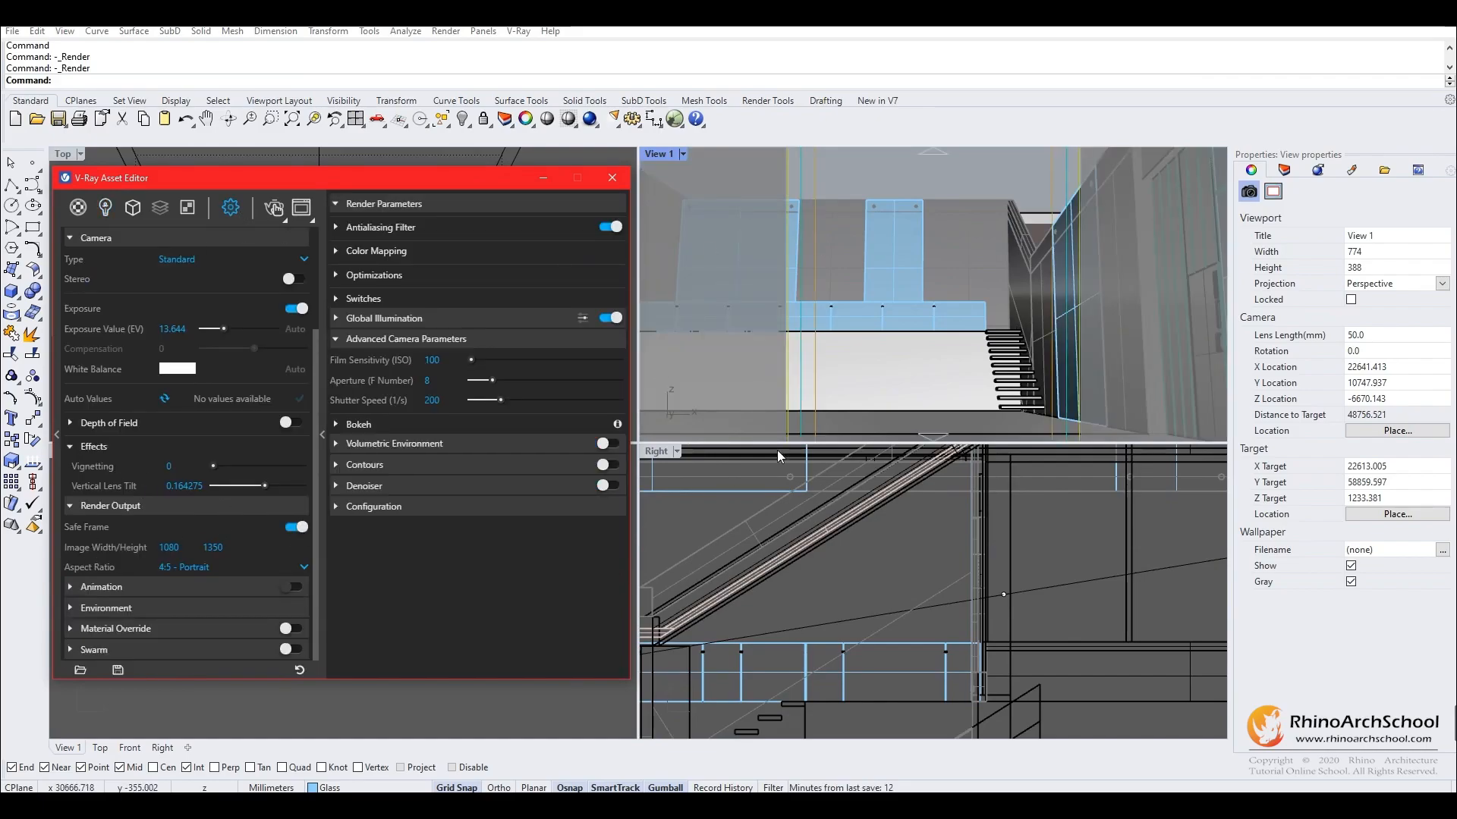
pyautogui.moveTo(788, 442); pyautogui.dragTo(773, 636)
pyautogui.click(781, 318)
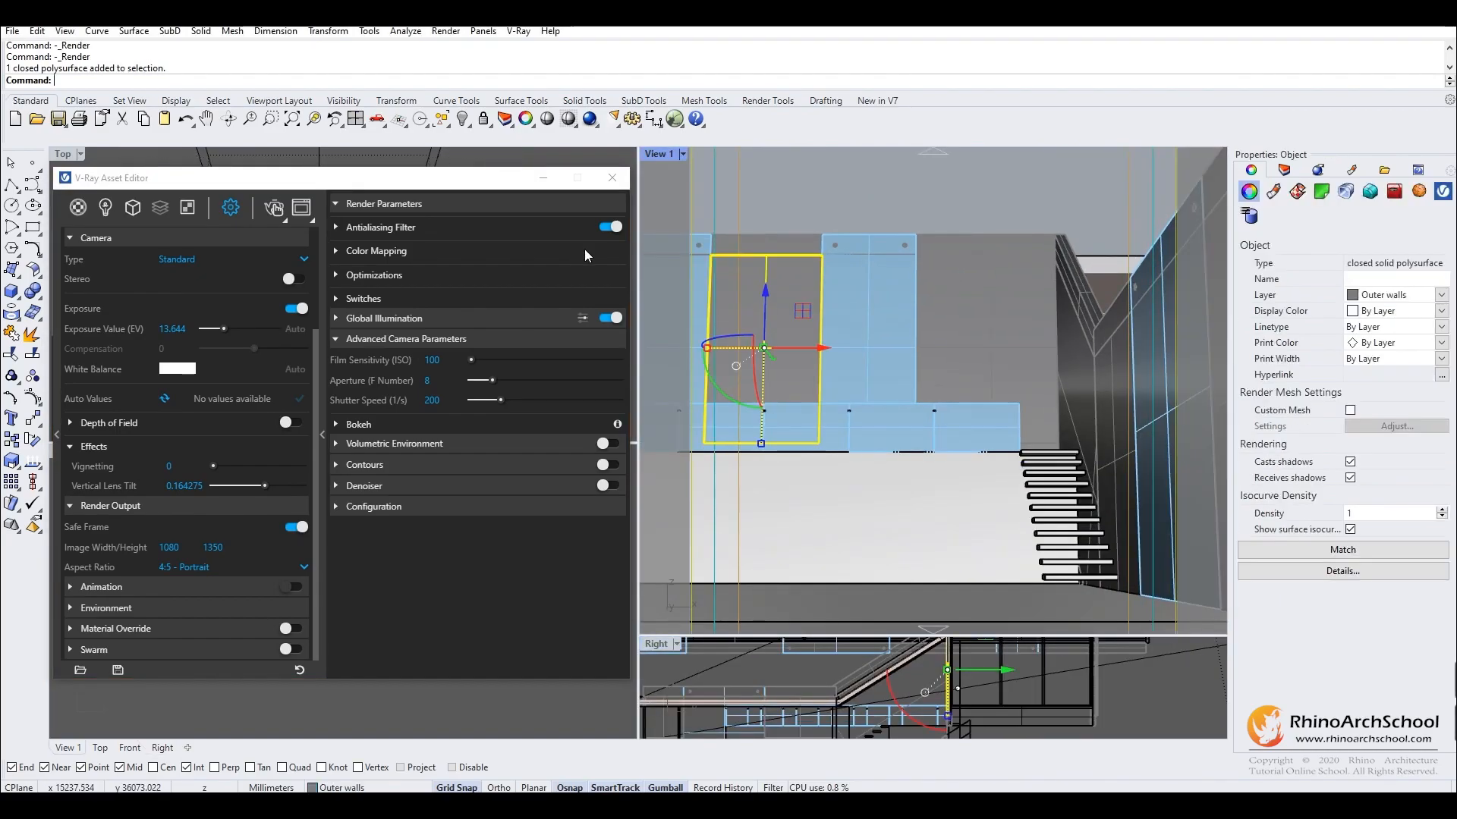
pyautogui.moveTo(639, 295); pyautogui.dragTo(741, 309)
pyautogui.press('Escape')
# Set the View 1 viewport's display mode to V-Ray Interactive and turn off the safe frame.
pyautogui.click(774, 153)
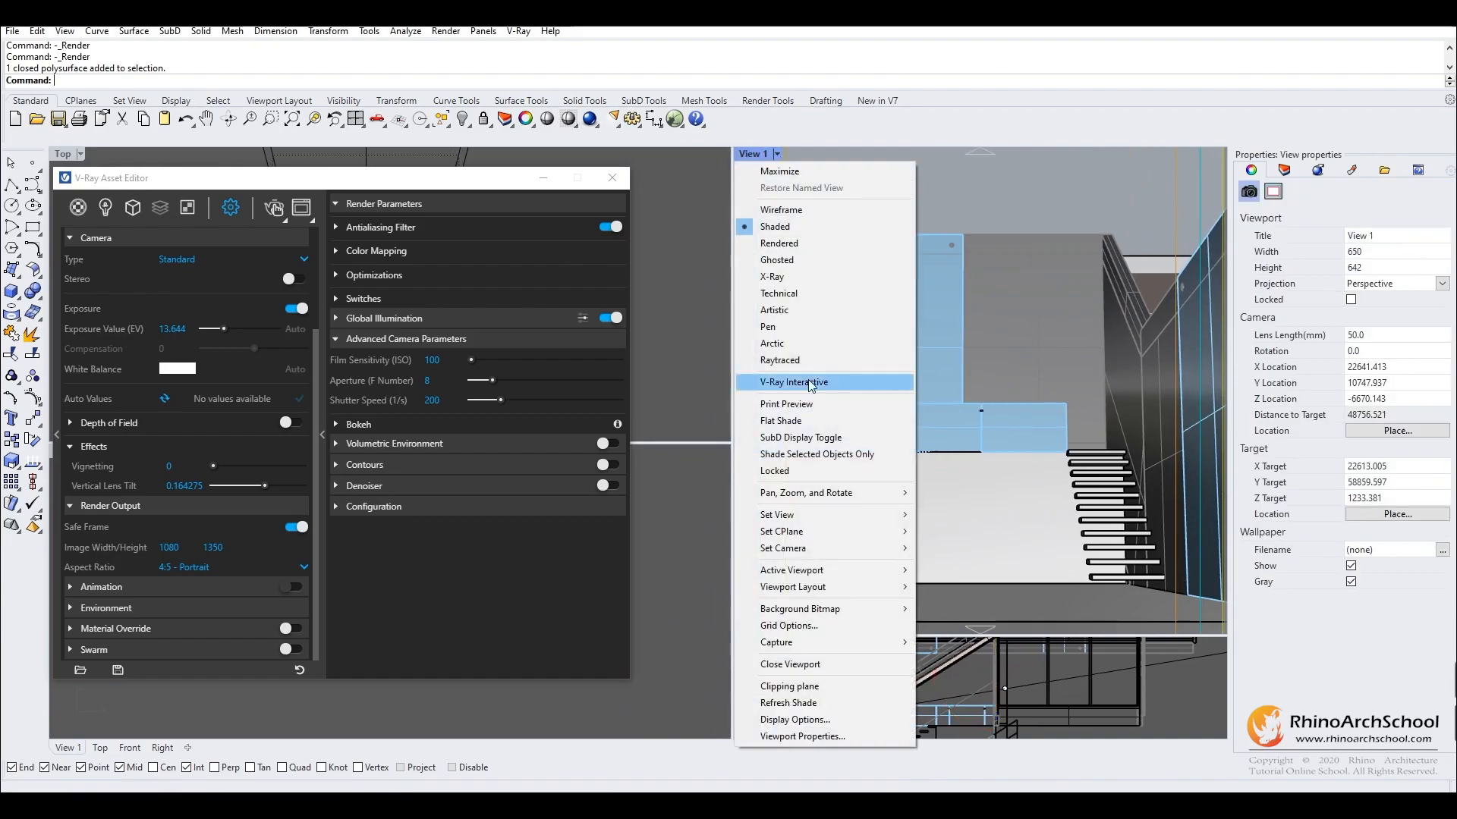
pyautogui.click(812, 384)
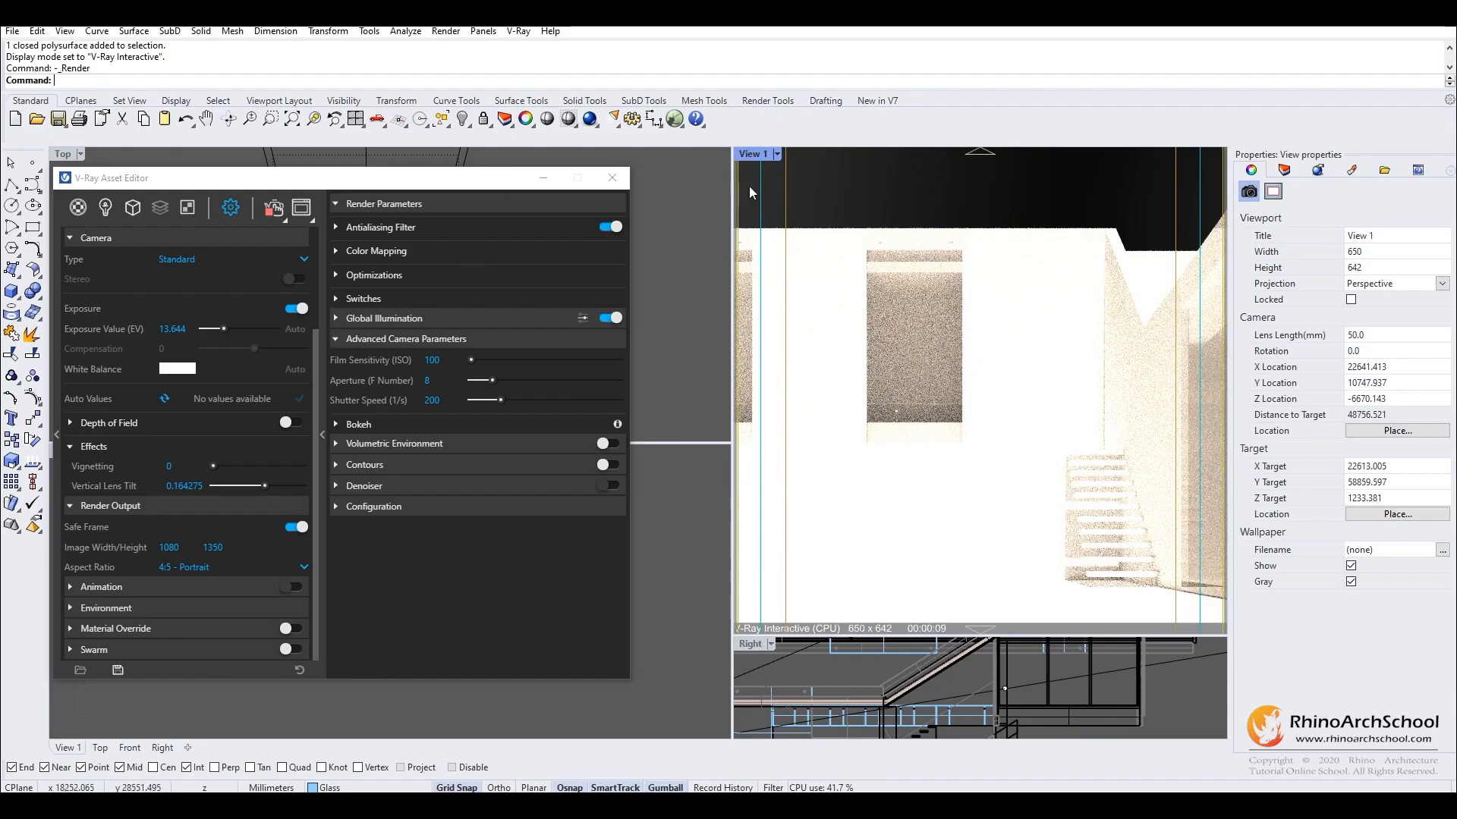
pyautogui.click(782, 156)
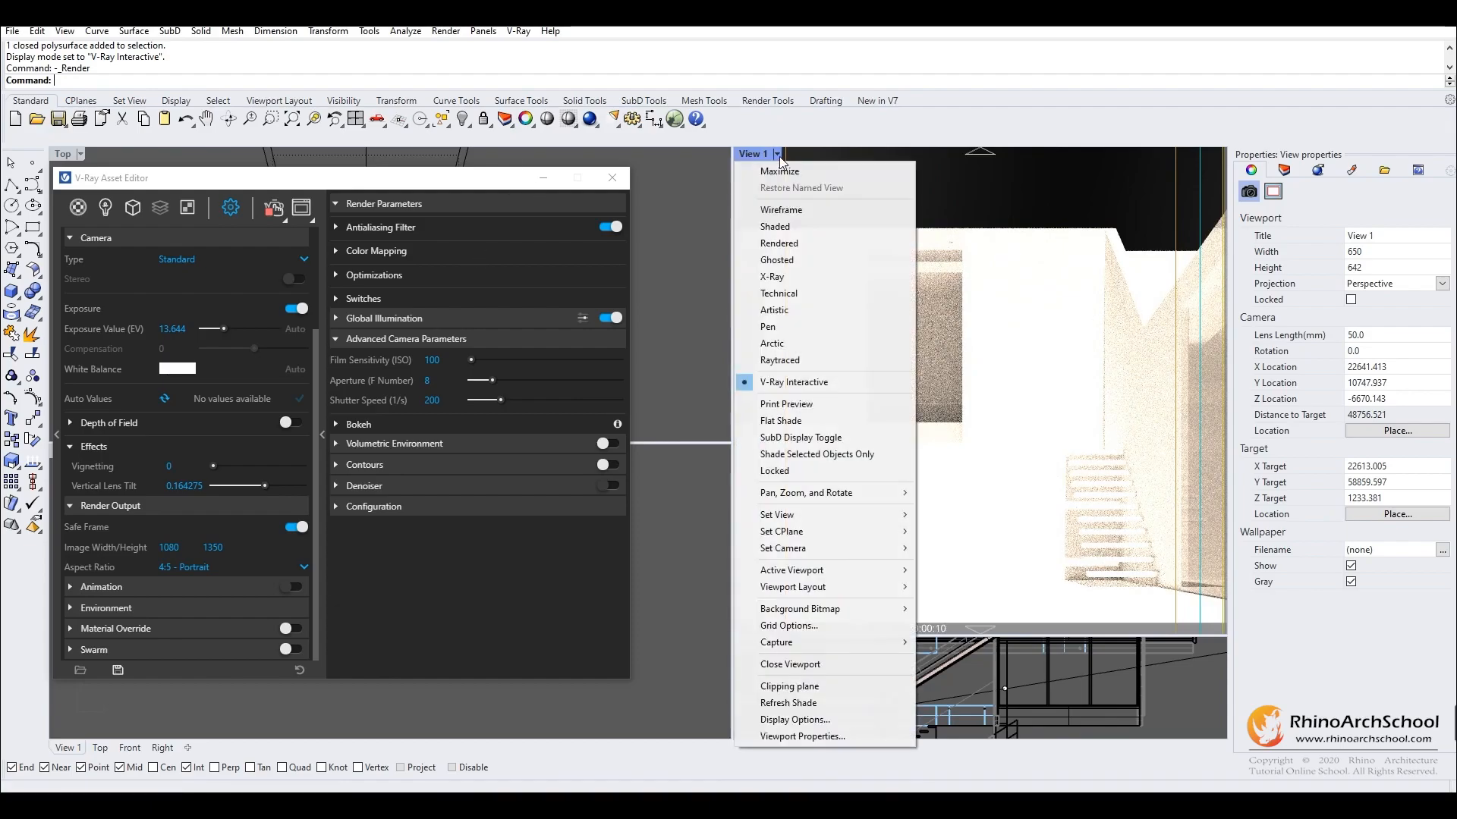
pyautogui.click(298, 528)
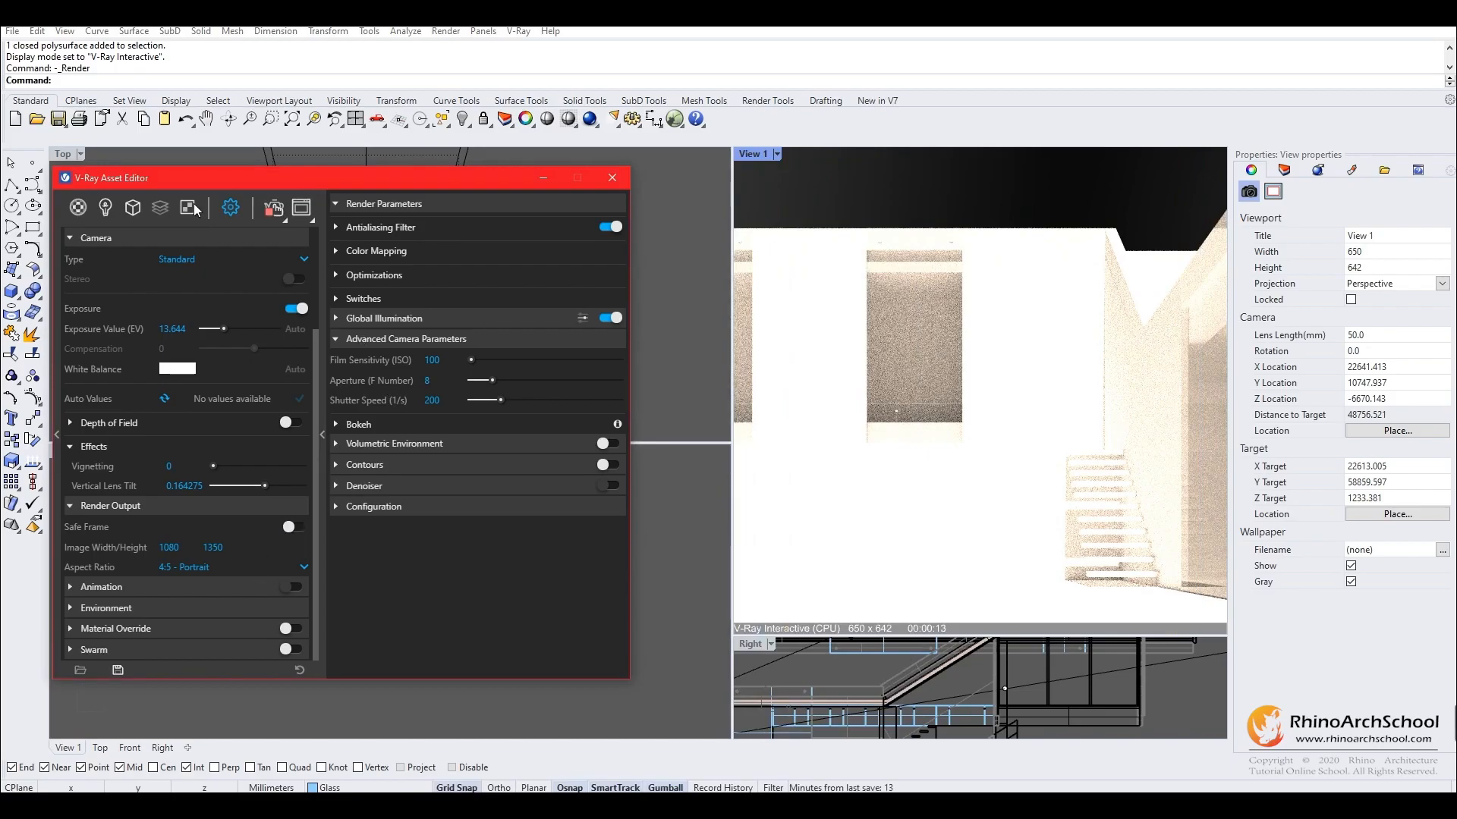
# Open Rhino's Sun settings over the Asset Editor and turn off the sun's manual control.
pyautogui.click(107, 209)
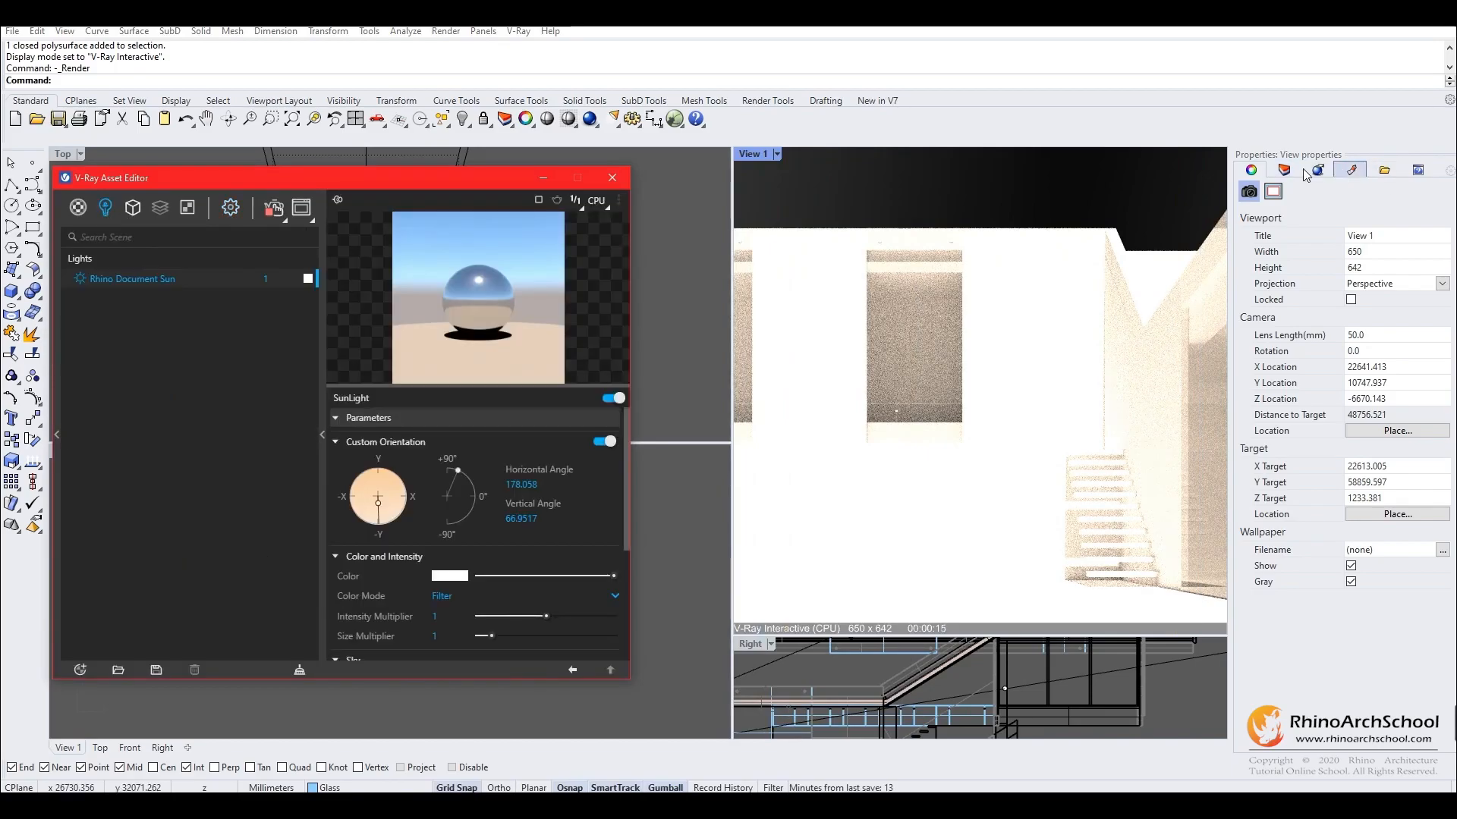
pyautogui.write('Sun')
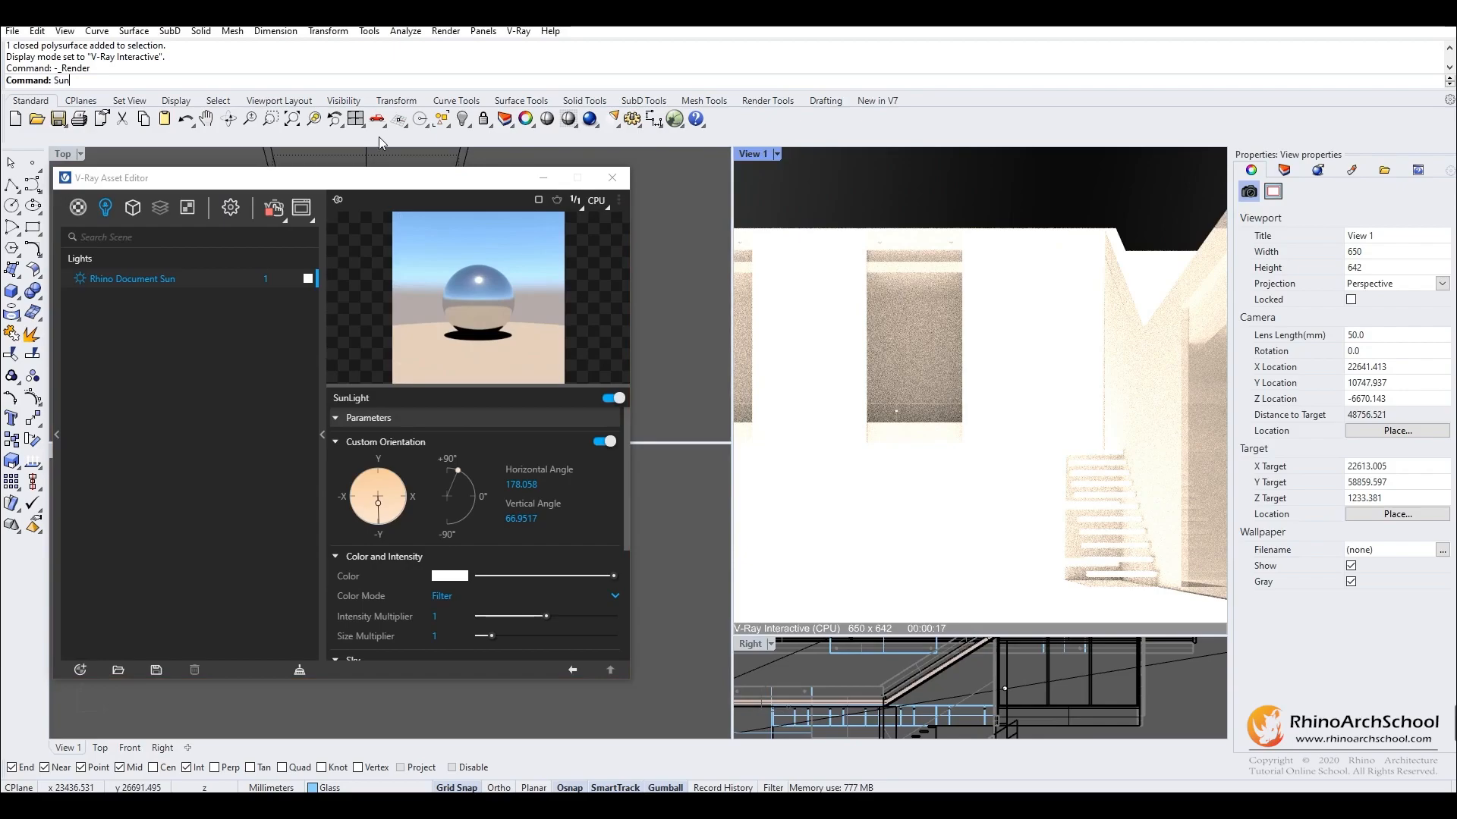
pyautogui.press('Return')
pyautogui.moveTo(125, 171); pyautogui.dragTo(450, 195)
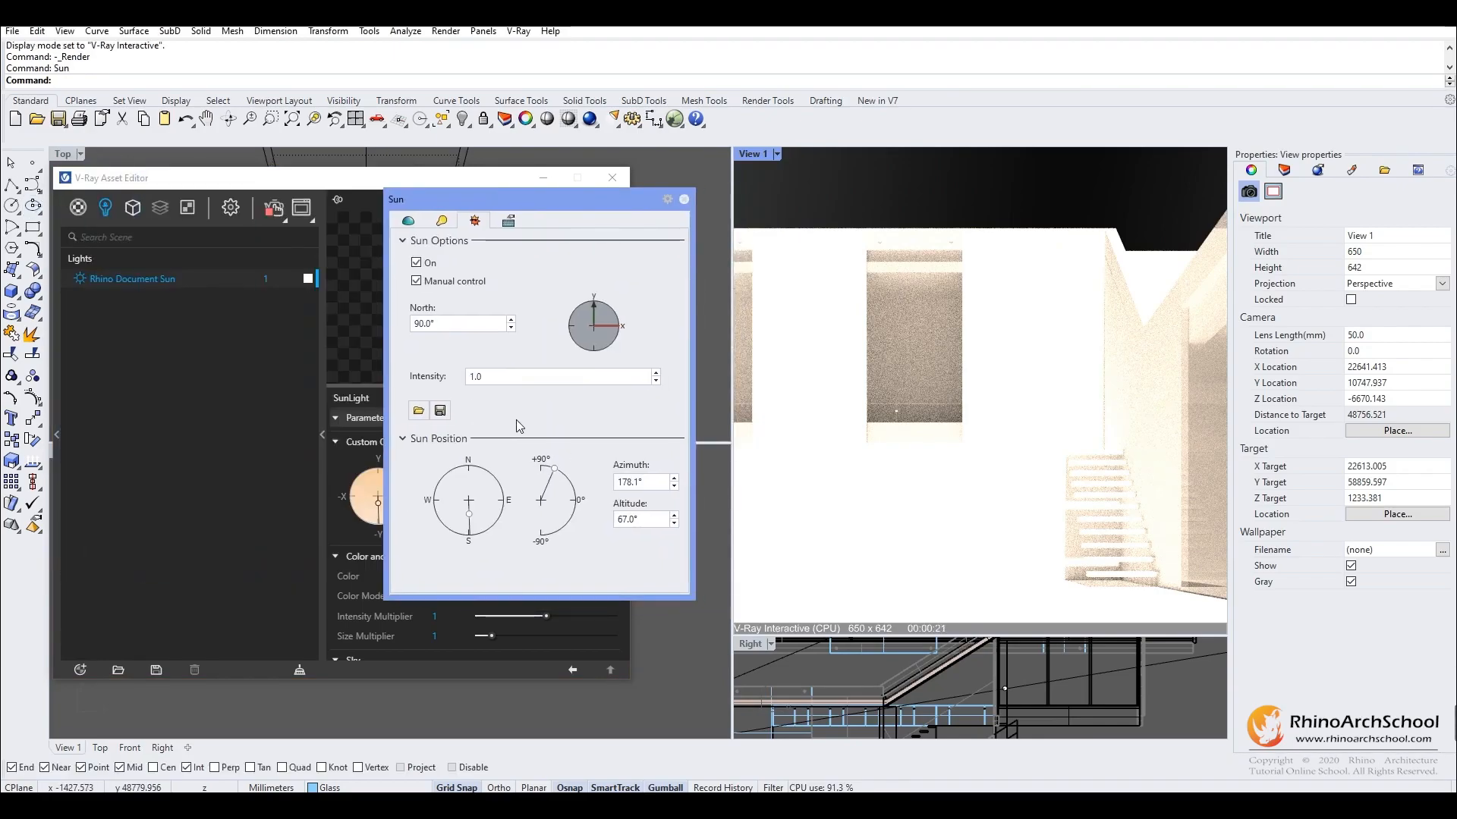
pyautogui.click(416, 281)
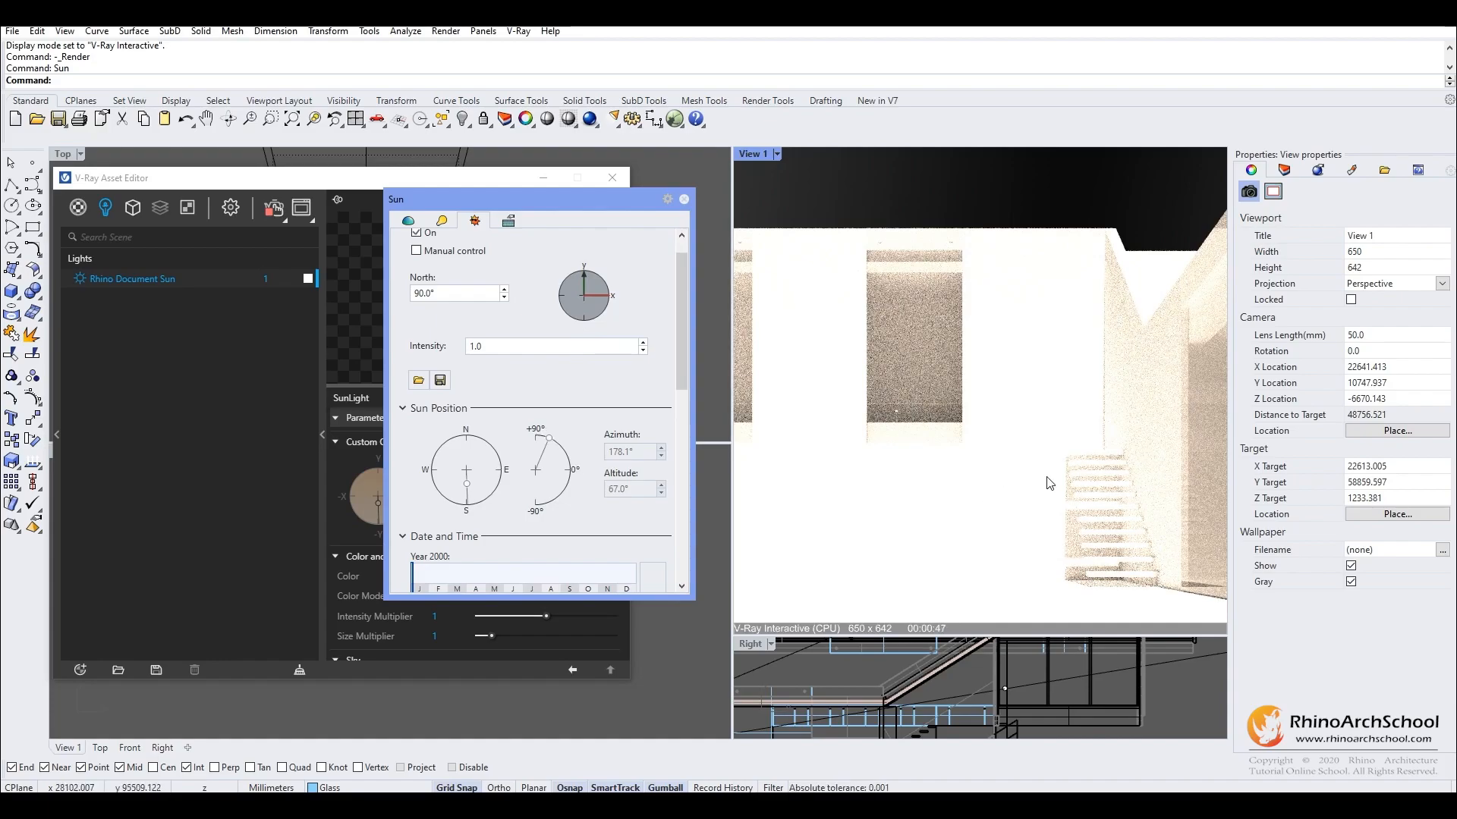
# Set the sun's location to Adelaide, Australia, and its time of day to about 5:40 pm.
pyautogui.scroll(-8, 575, 406)
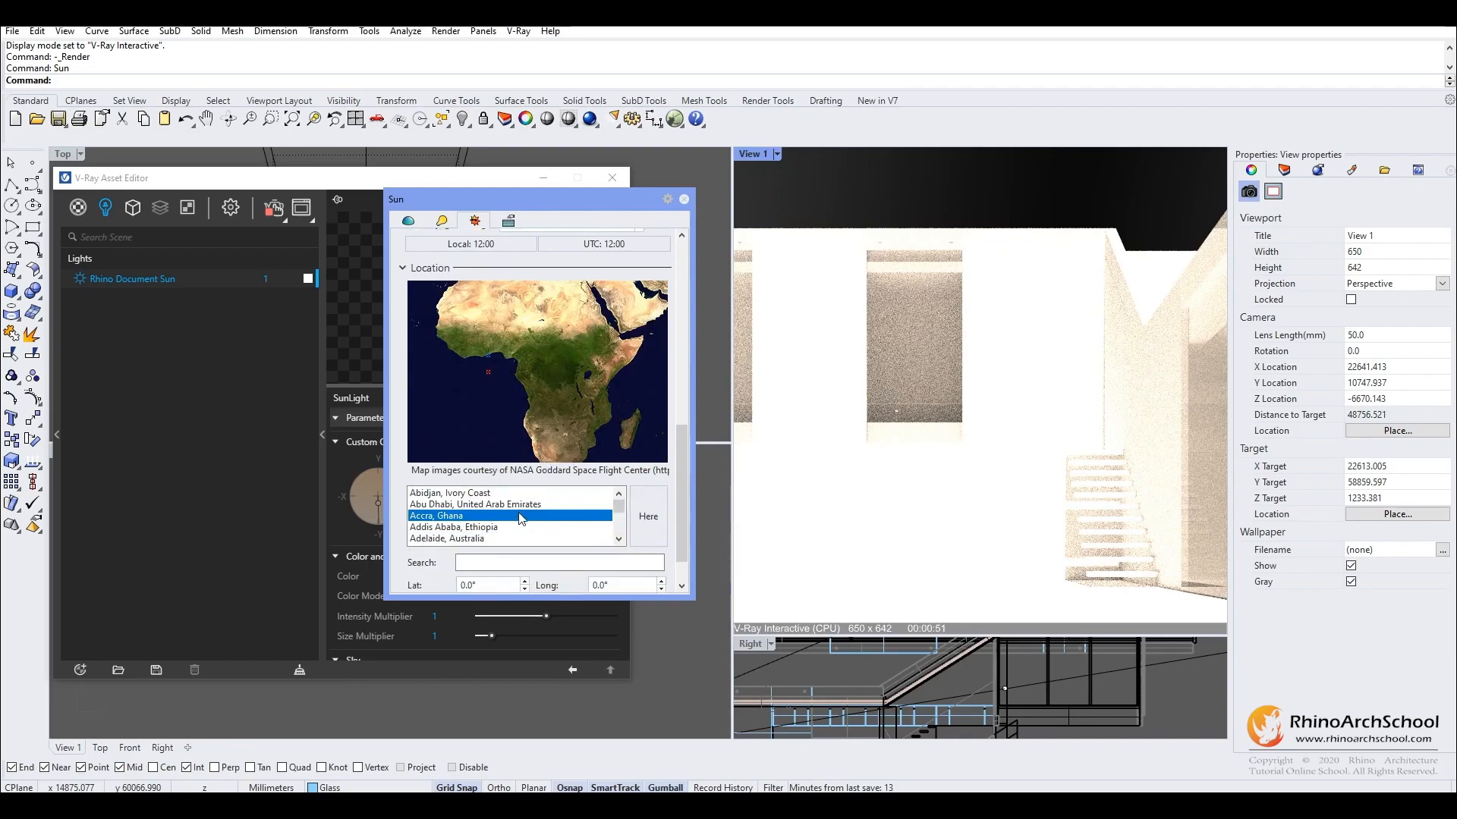
pyautogui.scroll(-15, 524, 516)
pyautogui.scroll(15, 624, 516)
pyautogui.click(485, 539)
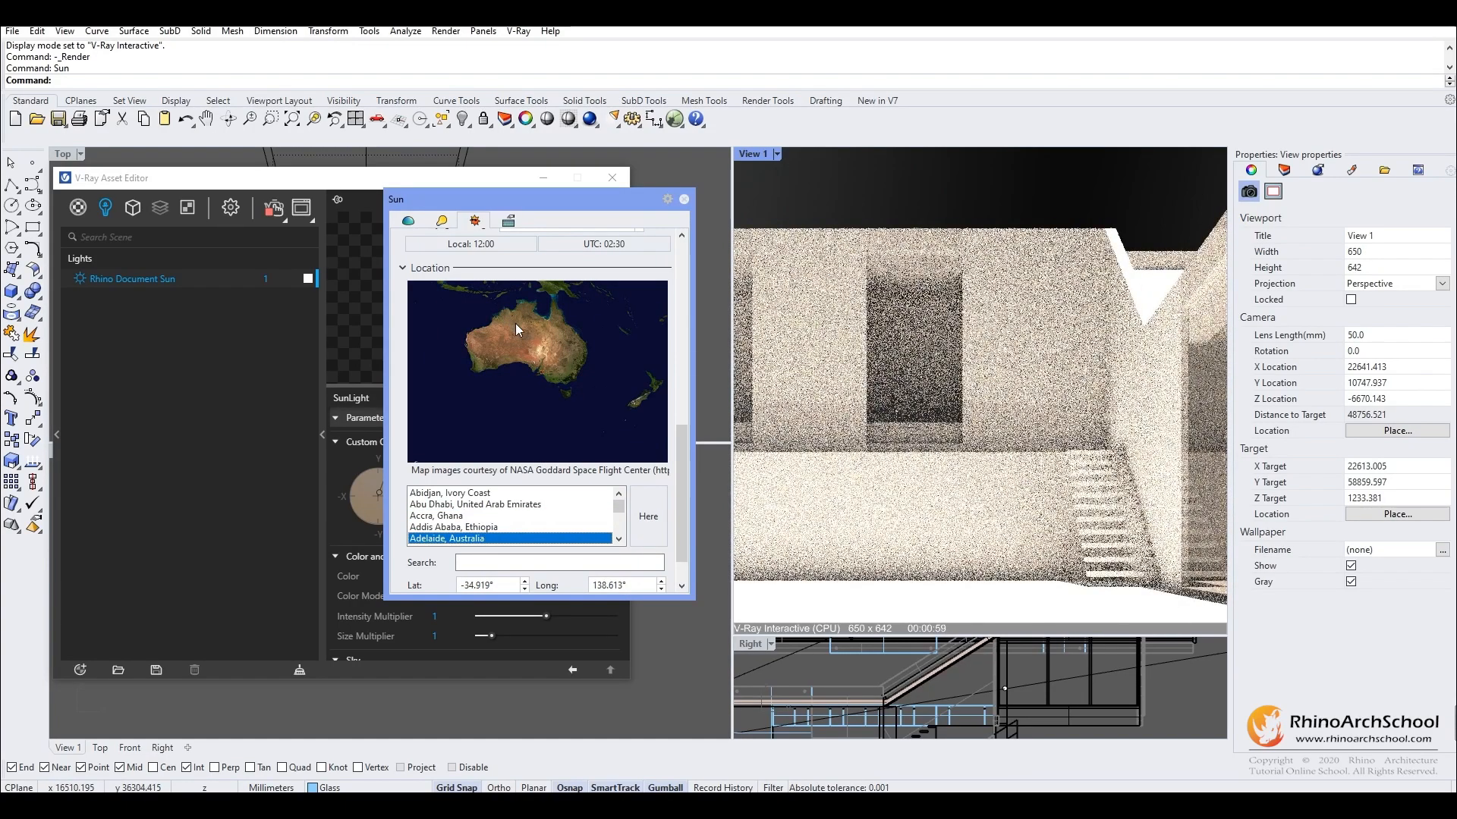
pyautogui.scroll(5, 516, 323)
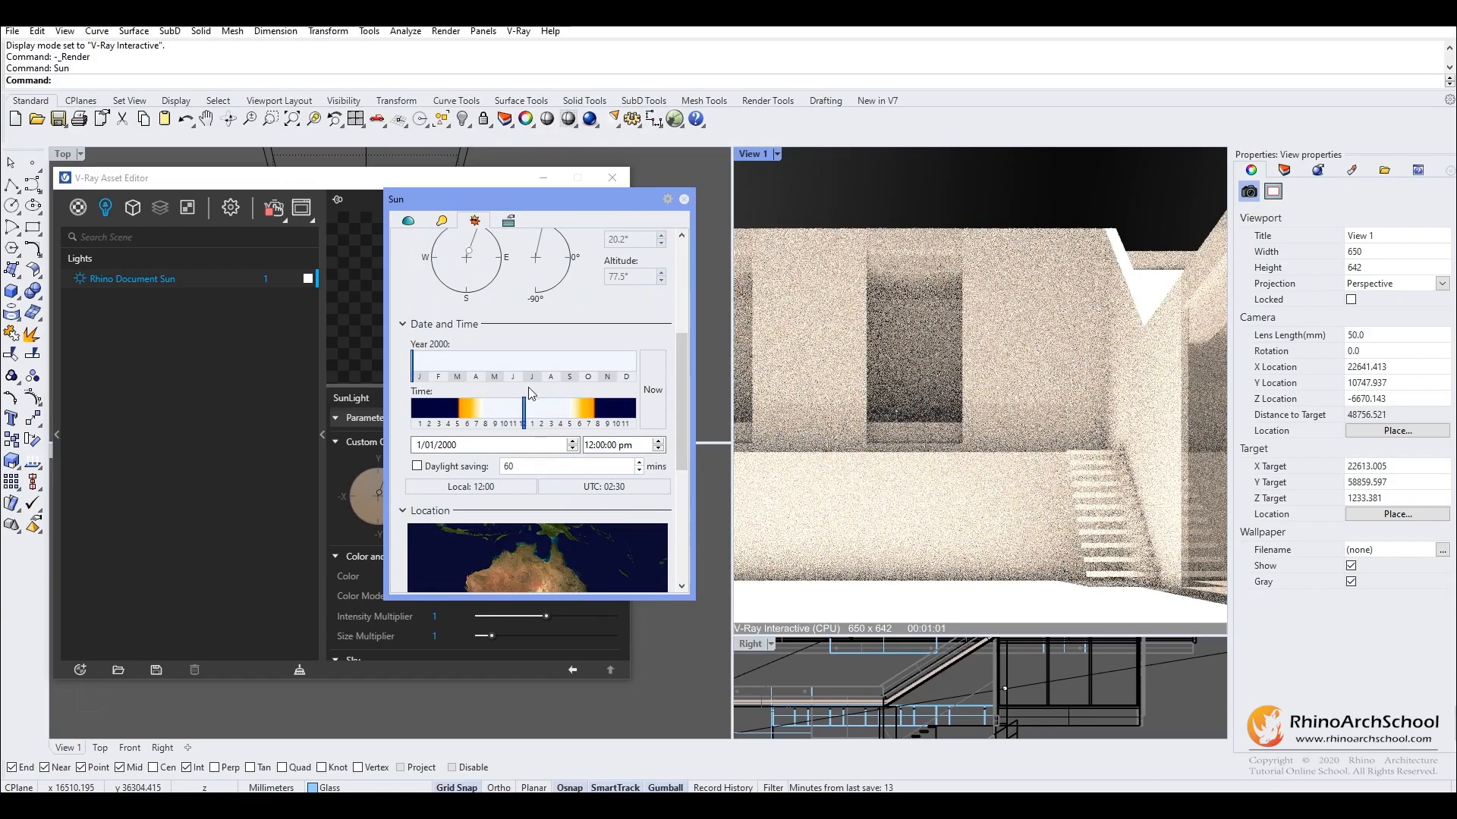
pyautogui.moveTo(526, 415); pyautogui.dragTo(580, 414)
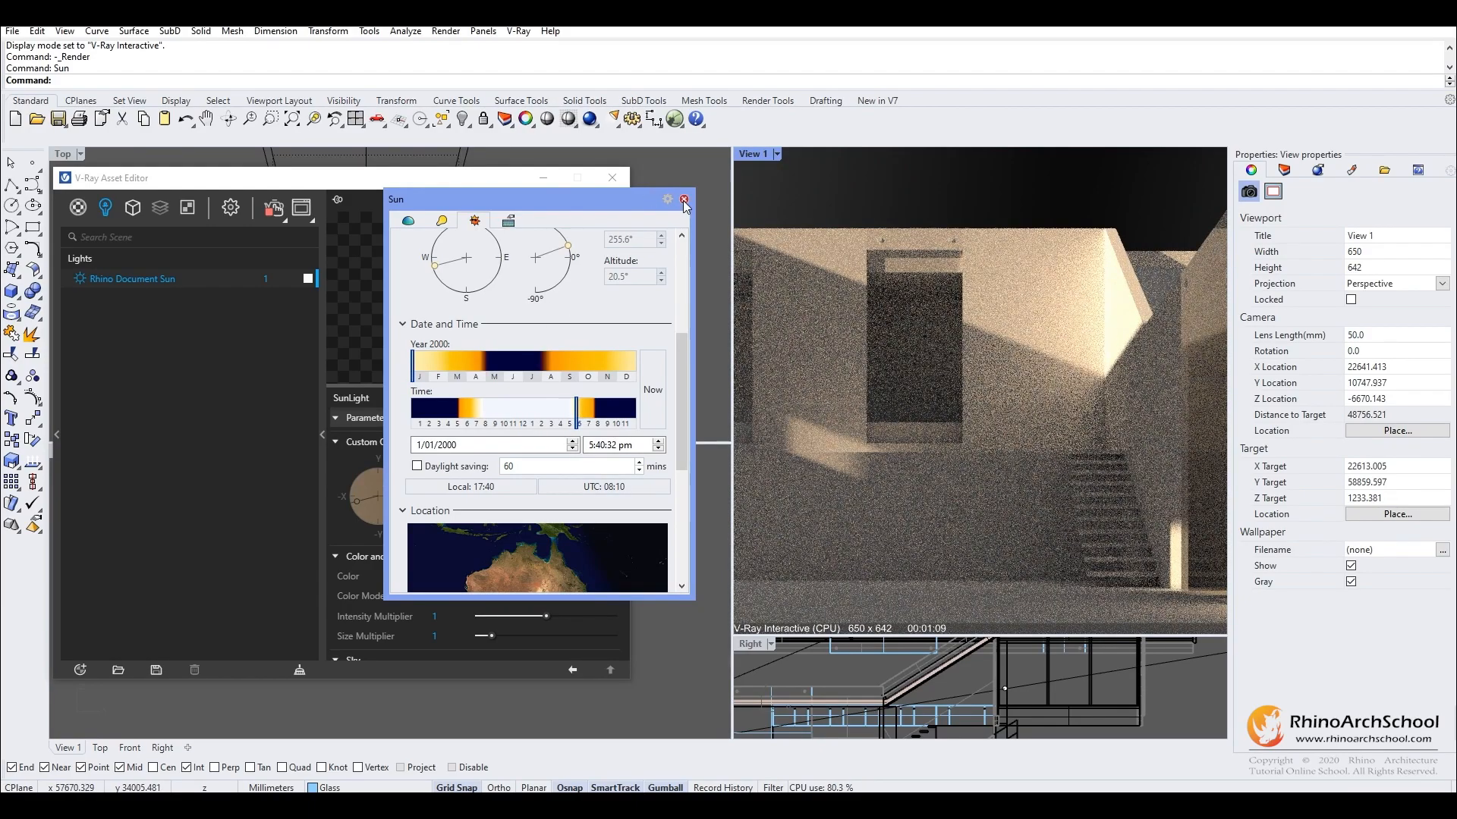
# Turn the sun's manual control back on and close the Sun settings.
pyautogui.scroll(4, 511, 325)
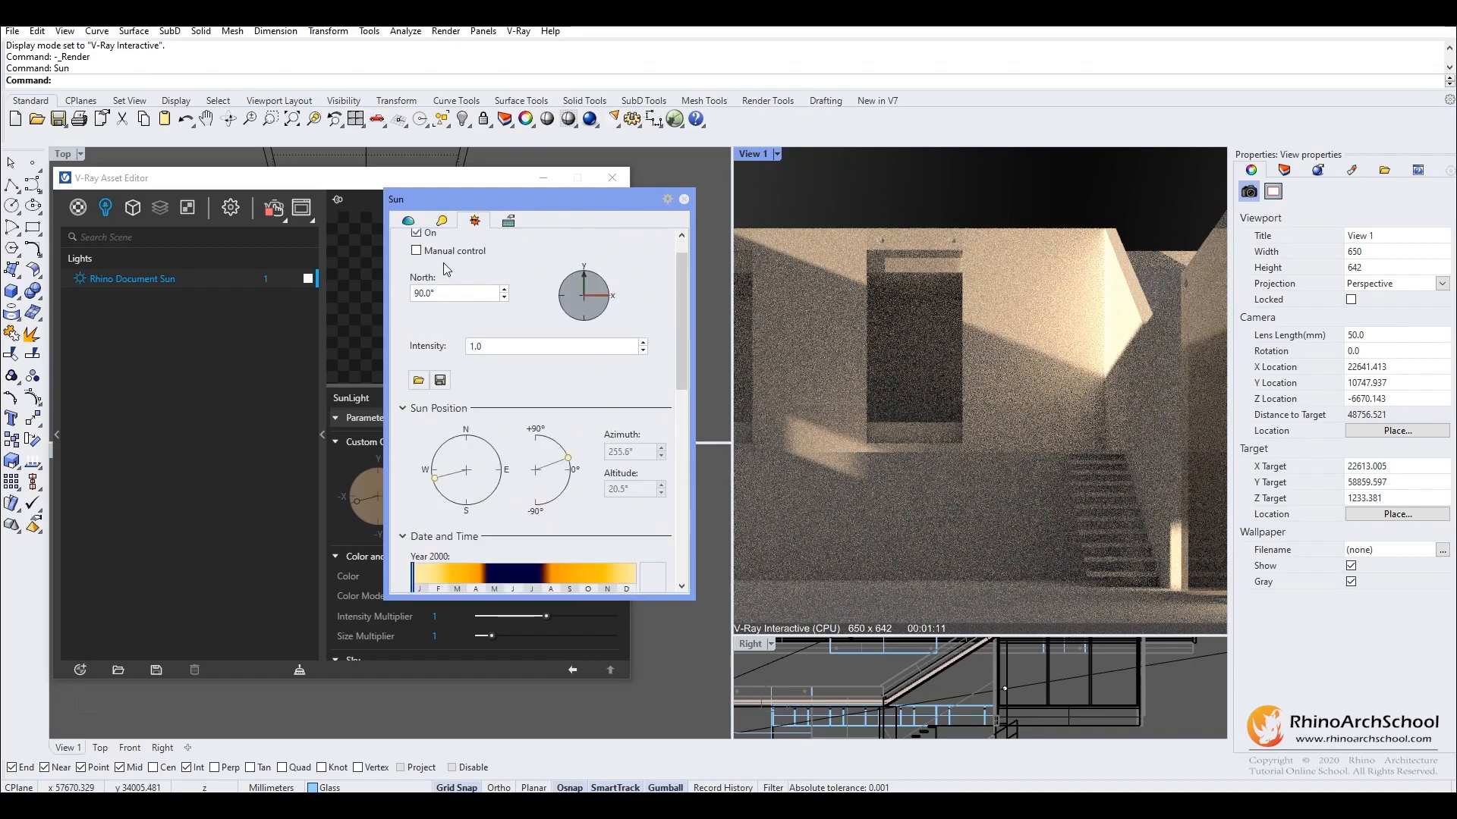
pyautogui.click(445, 253)
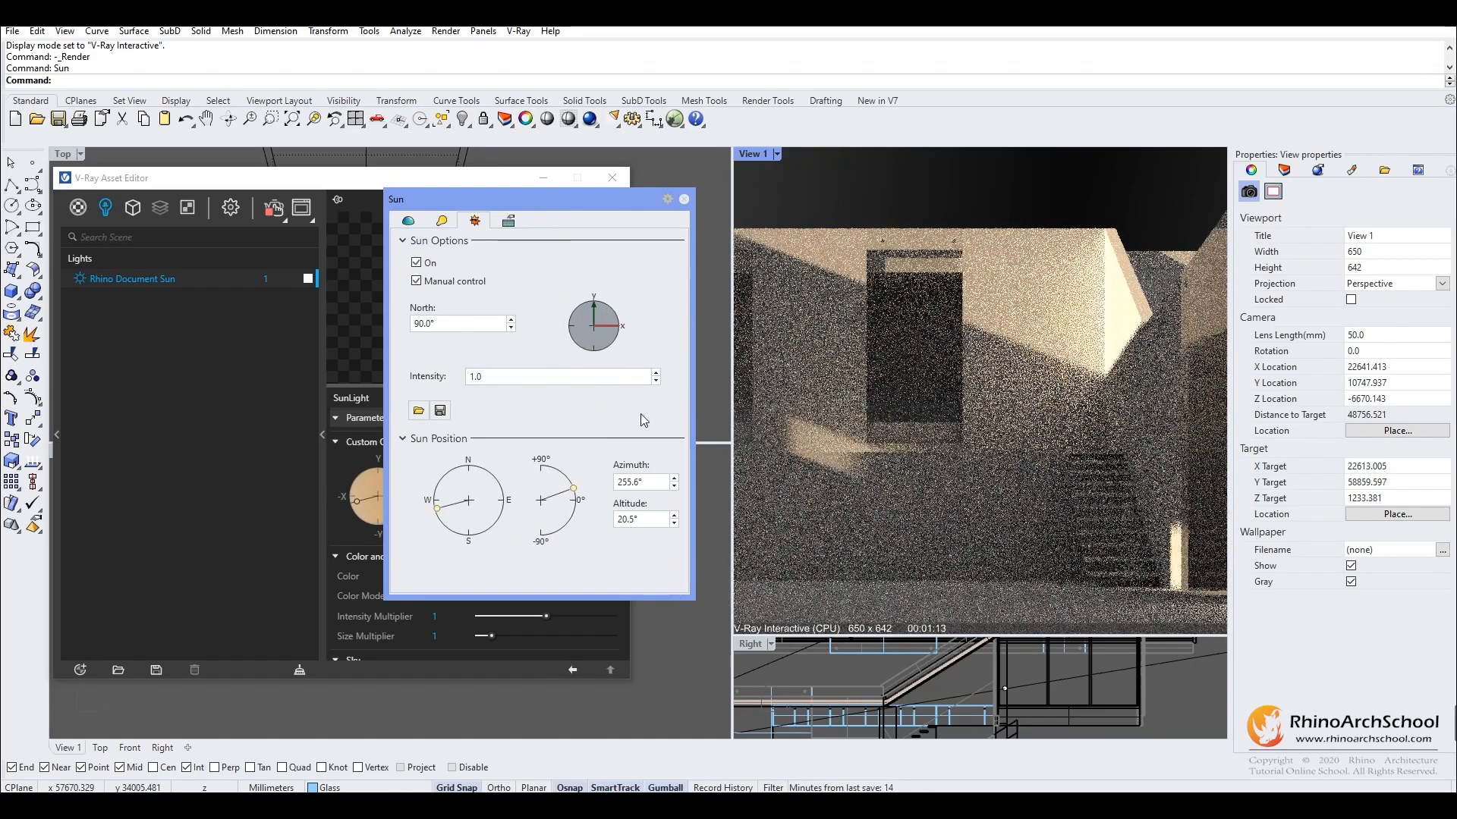
pyautogui.click(686, 201)
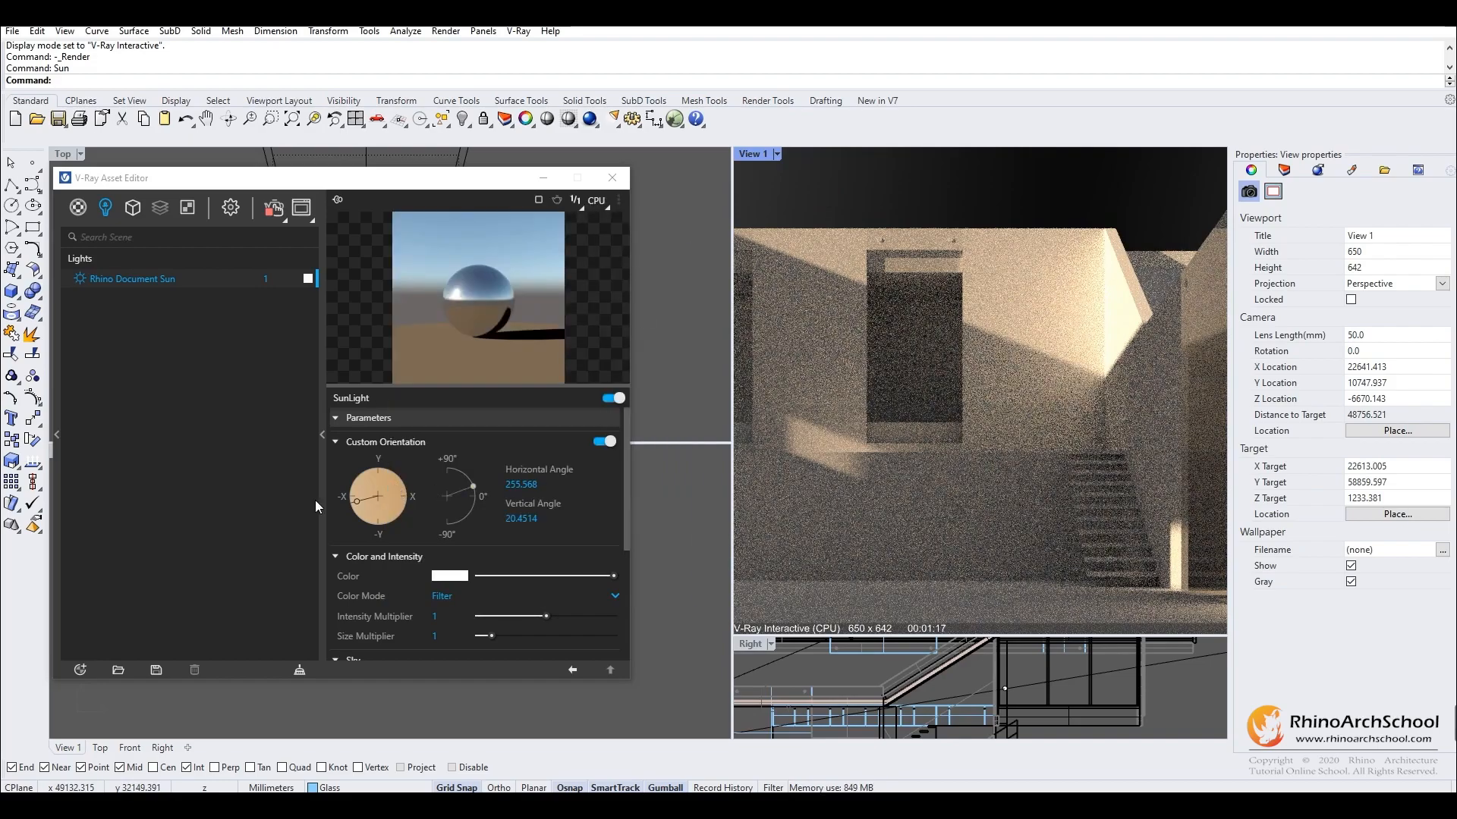
# Adjust the V-Ray sunlight's custom orientation to a vertical angle of 43.7 and a horizontal angle of 298, trying several directions.
pyautogui.moveTo(358, 485); pyautogui.dragTo(358, 472)
pyautogui.moveTo(473, 485); pyautogui.dragTo(466, 476)
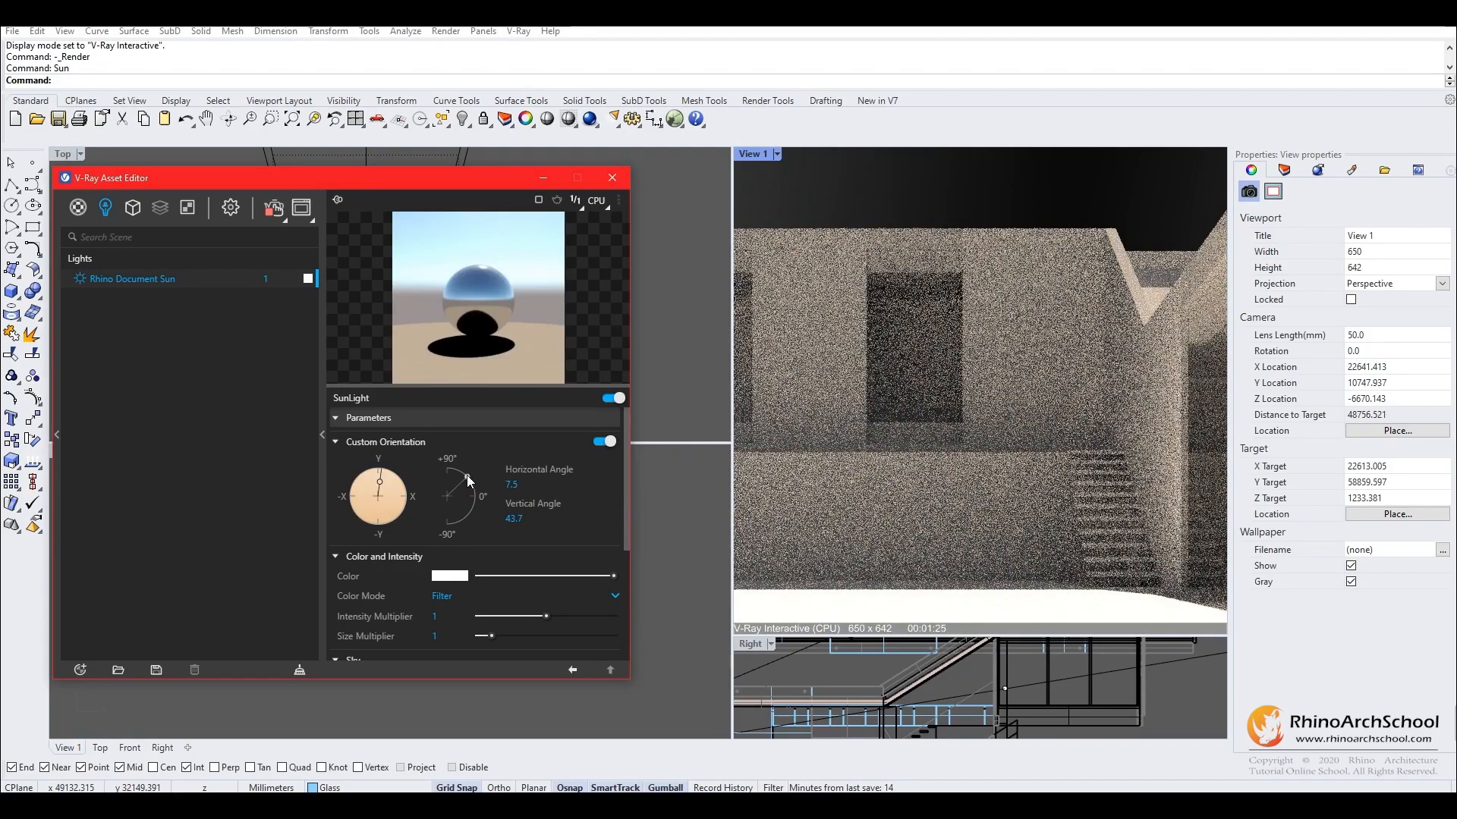
pyautogui.click(404, 490)
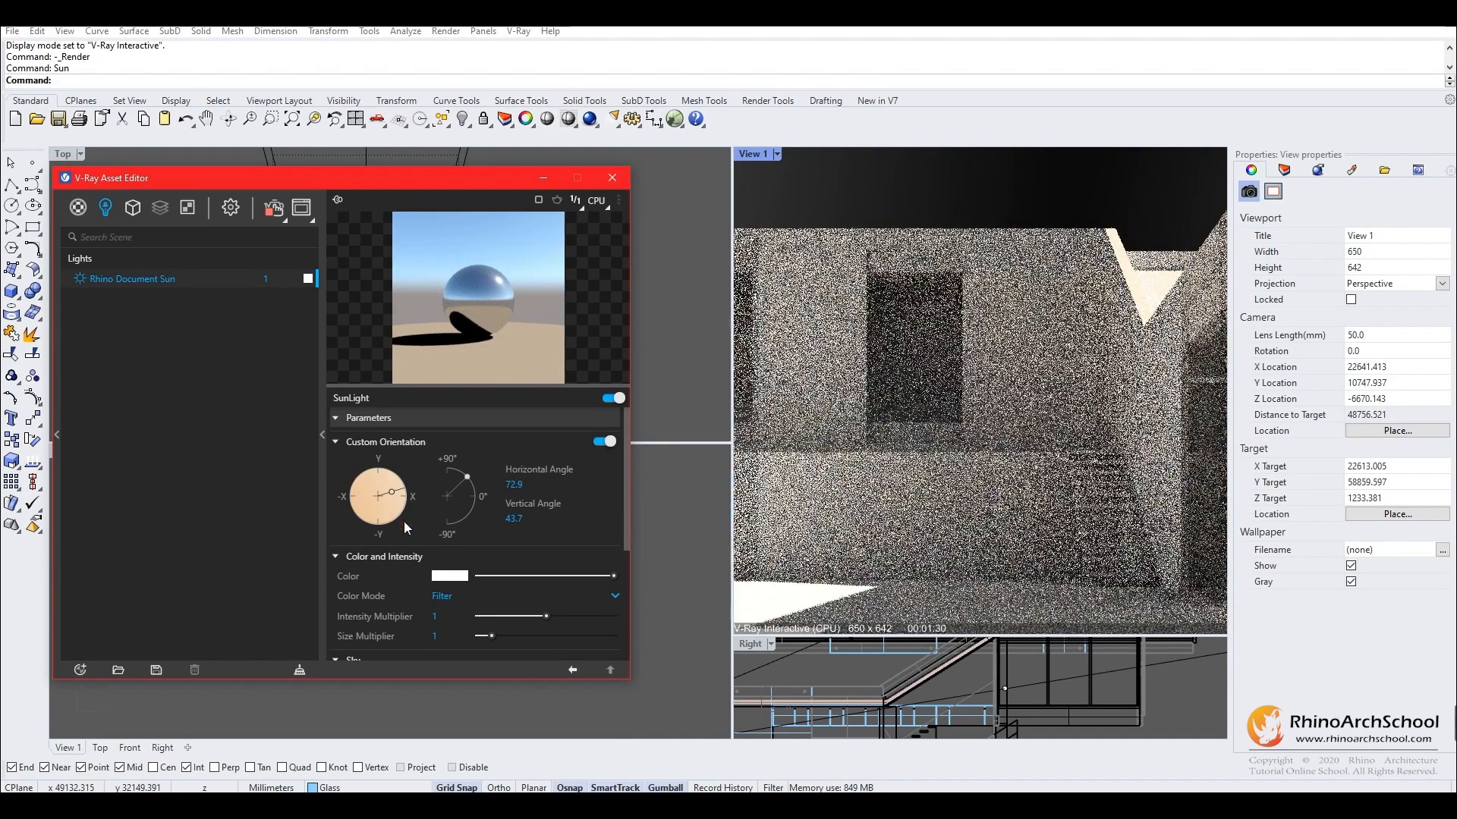
pyautogui.click(403, 522)
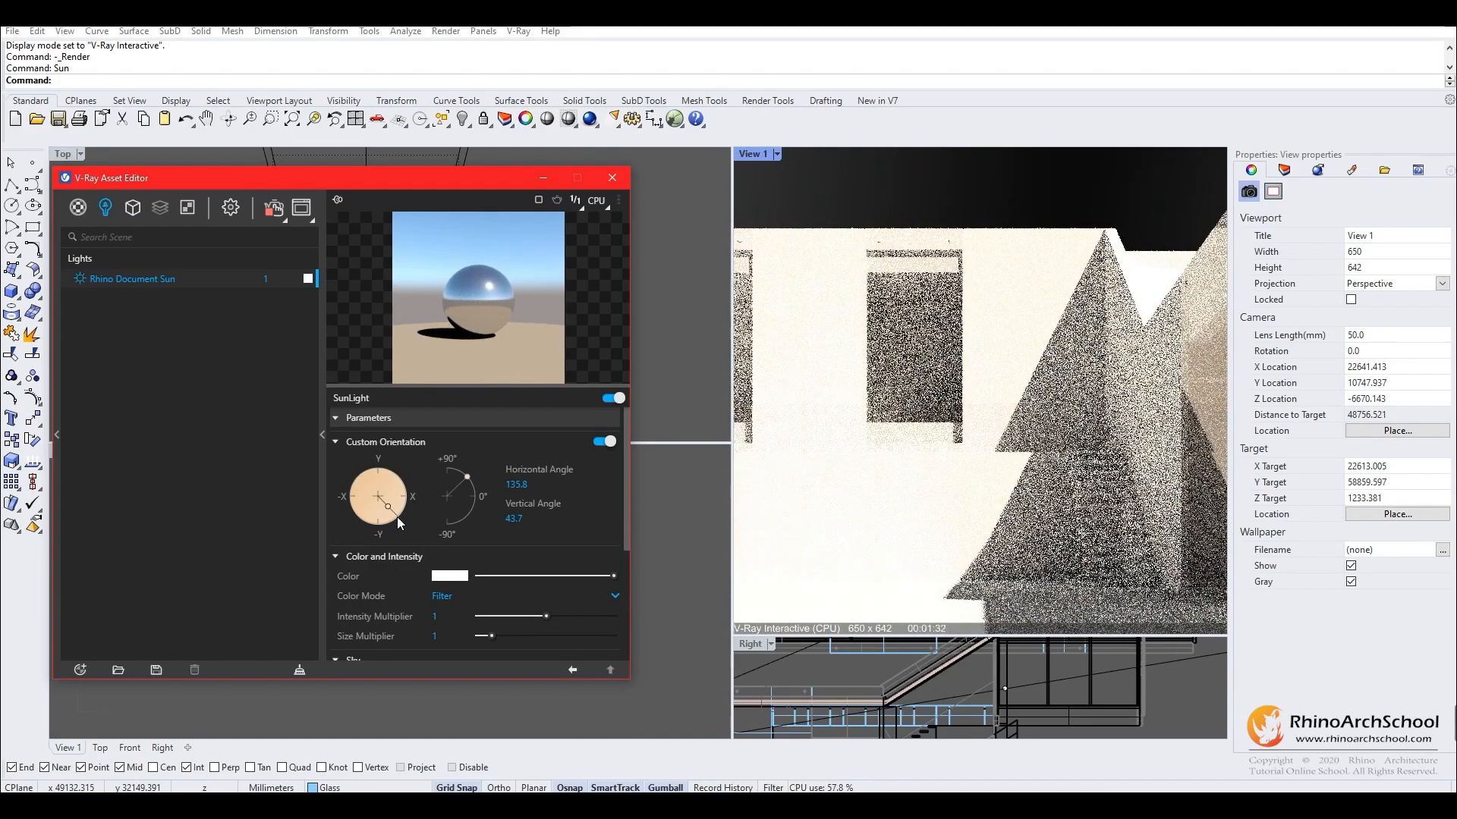
pyautogui.click(358, 512)
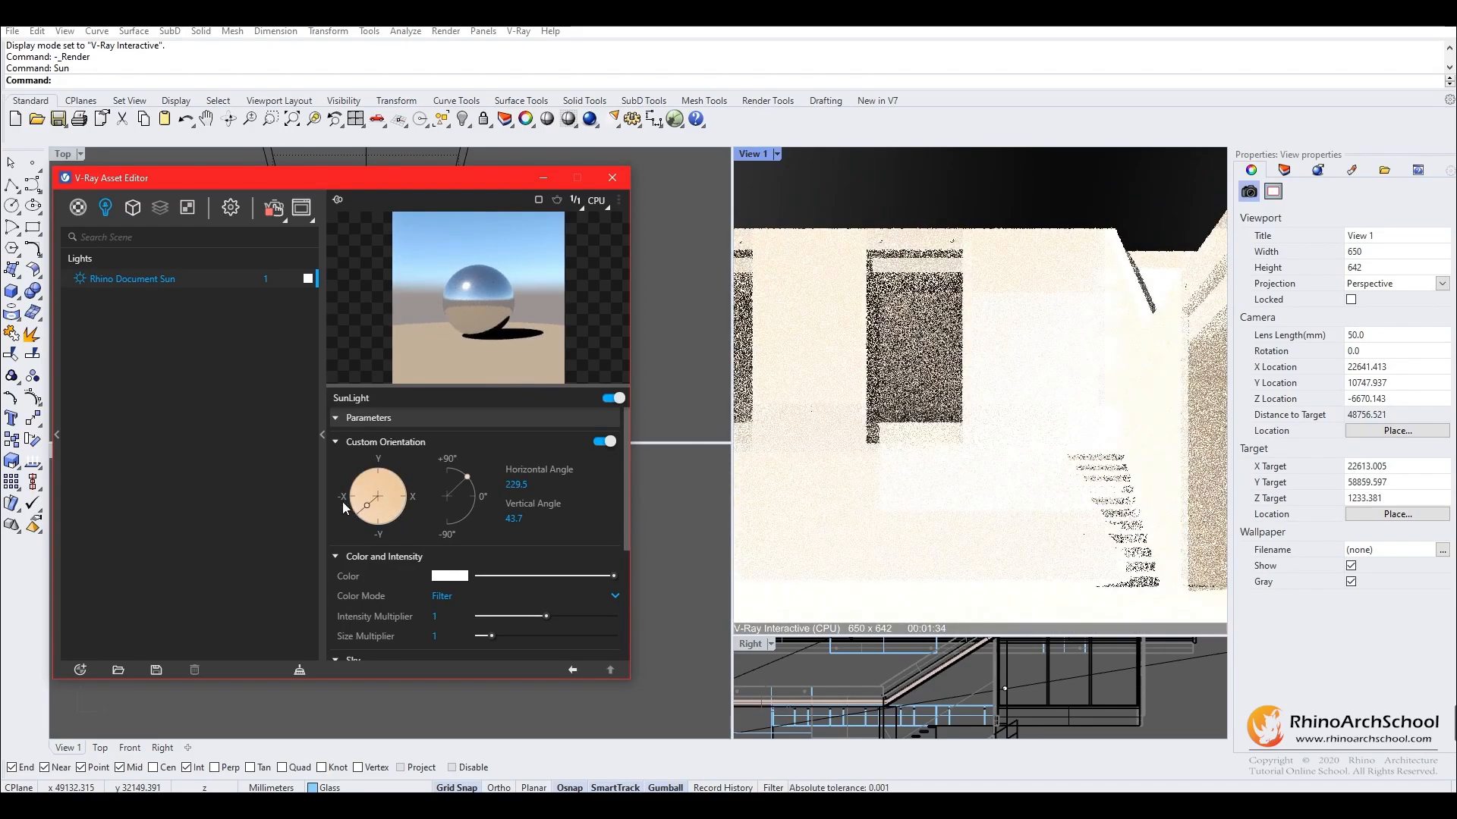
pyautogui.click(354, 484)
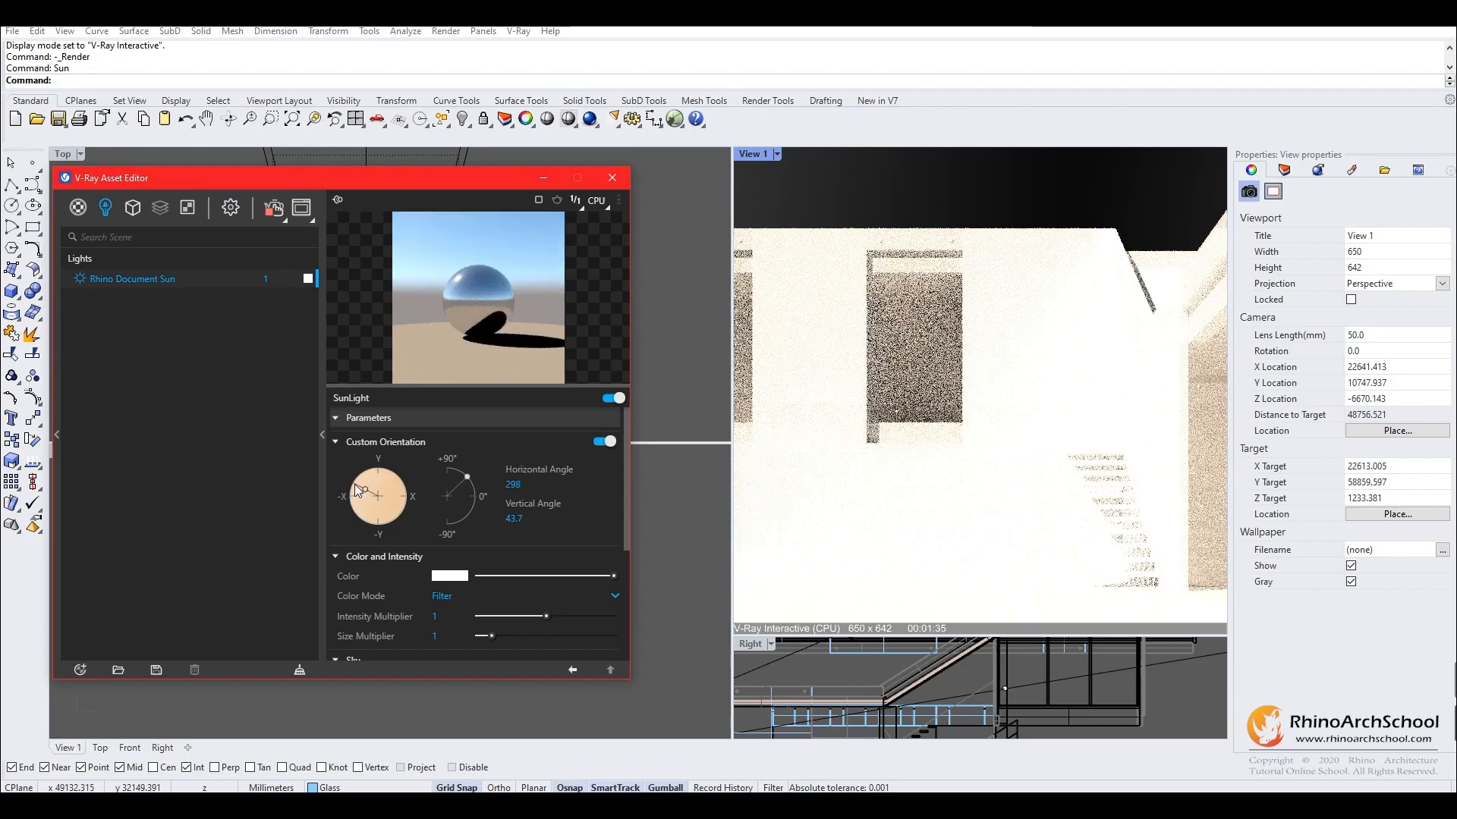
# Try several horizontal angles for the sunlight's custom orientation, from 221.3 through 312.7 and 208.5 to 323.5.
pyautogui.click(359, 521)
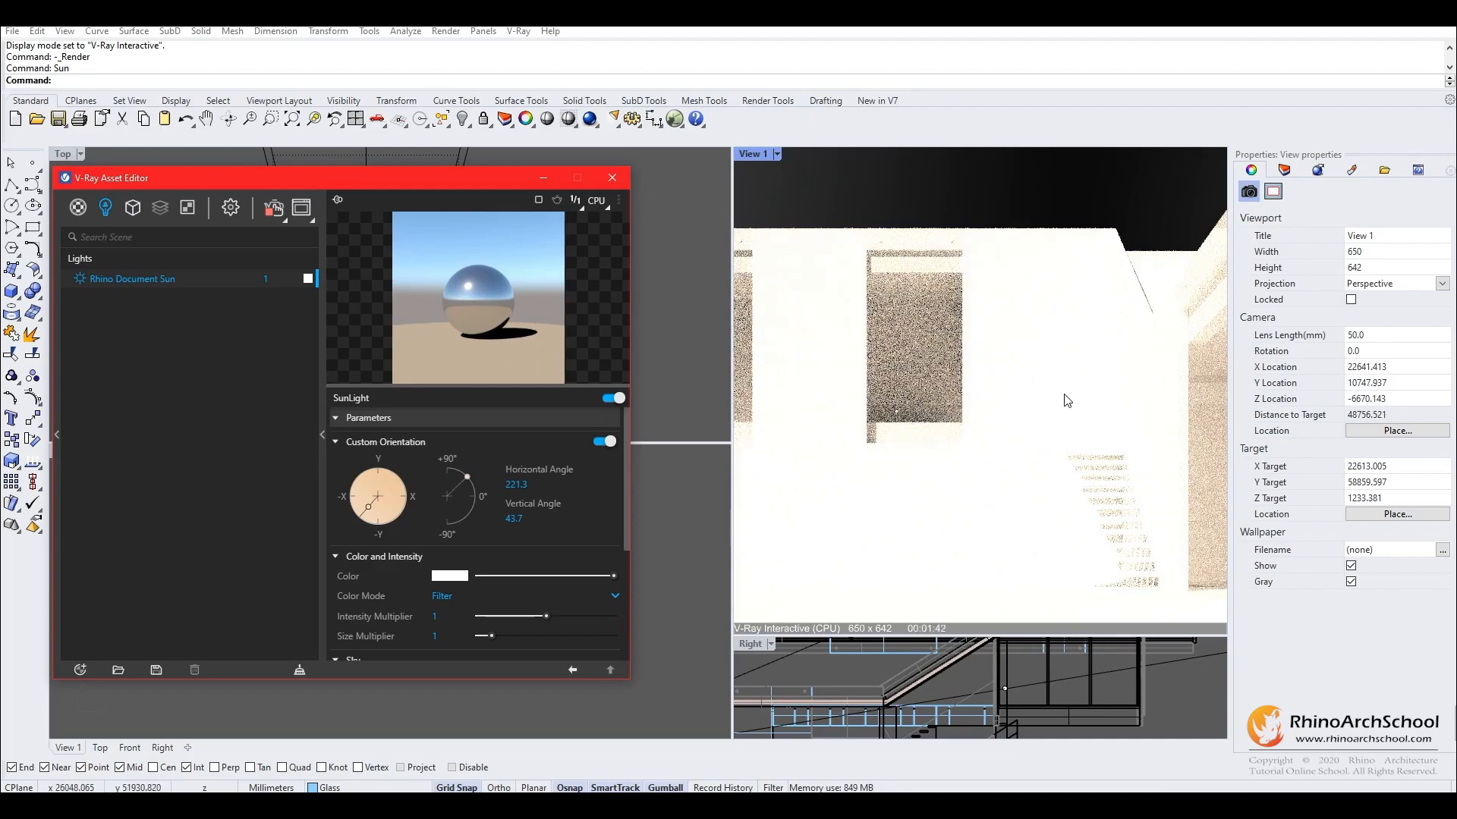
pyautogui.click(365, 478)
pyautogui.moveTo(371, 476); pyautogui.dragTo(358, 488)
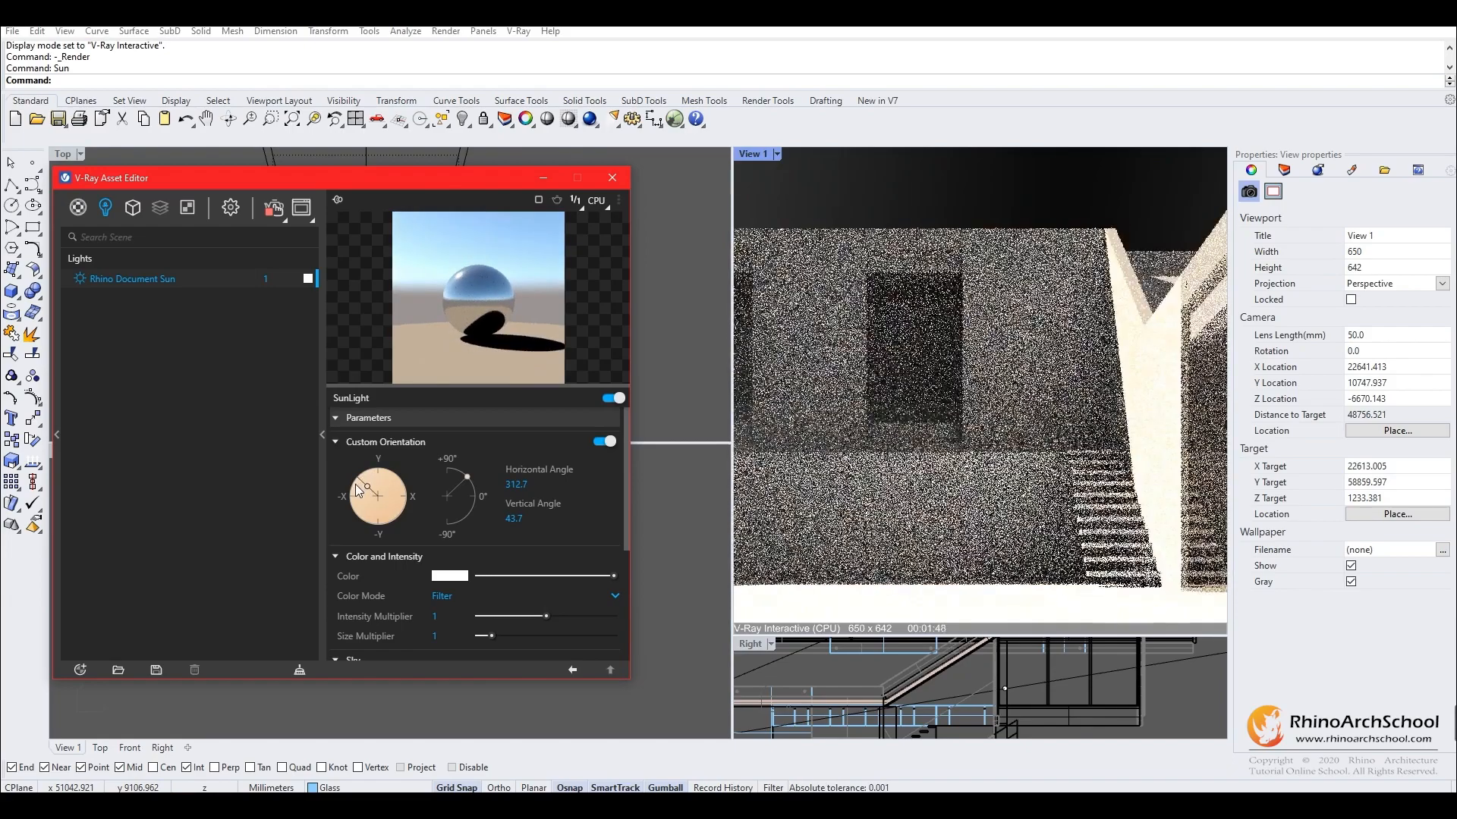
pyautogui.click(353, 501)
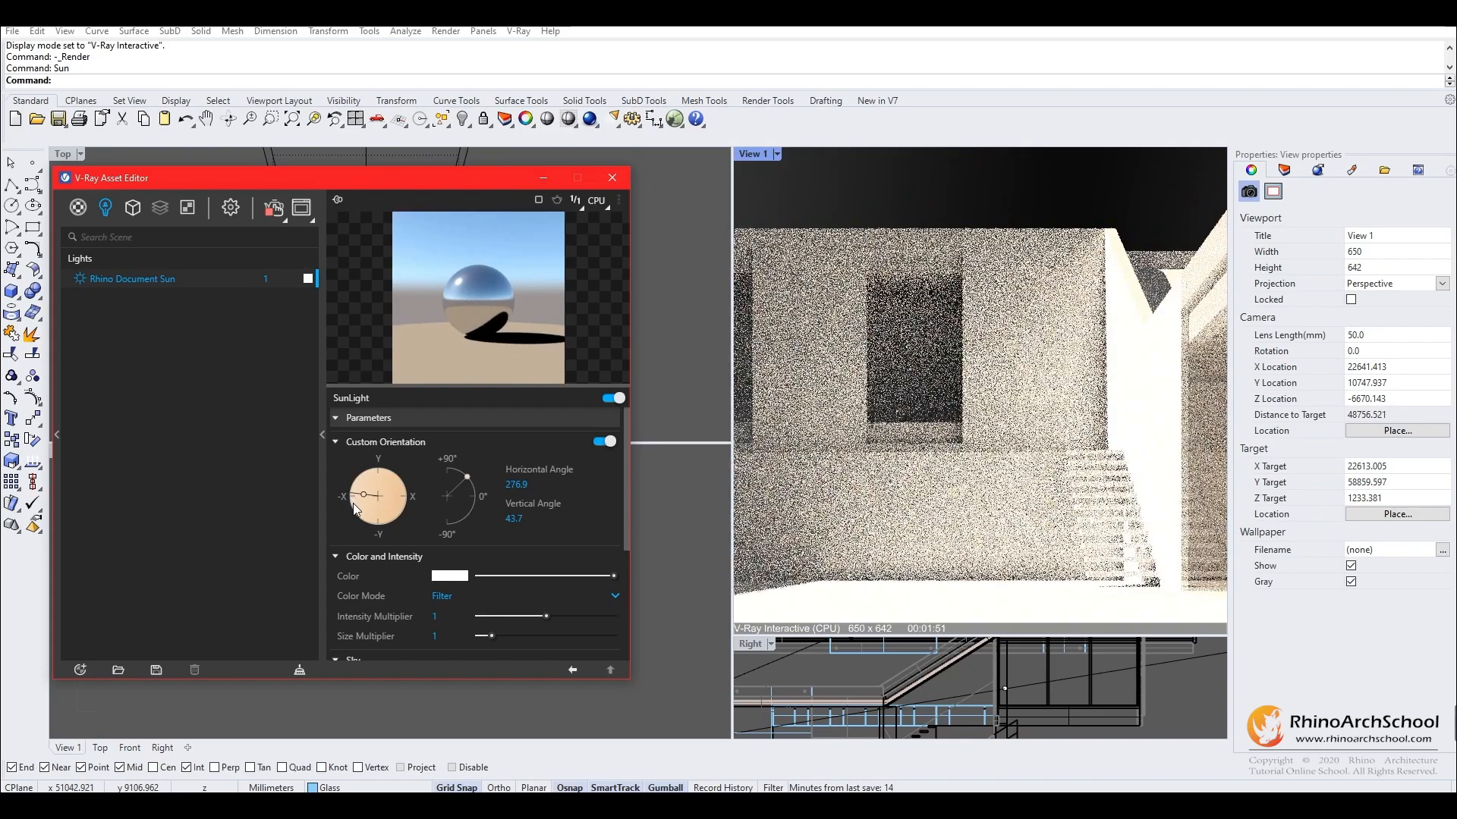
pyautogui.click(357, 501)
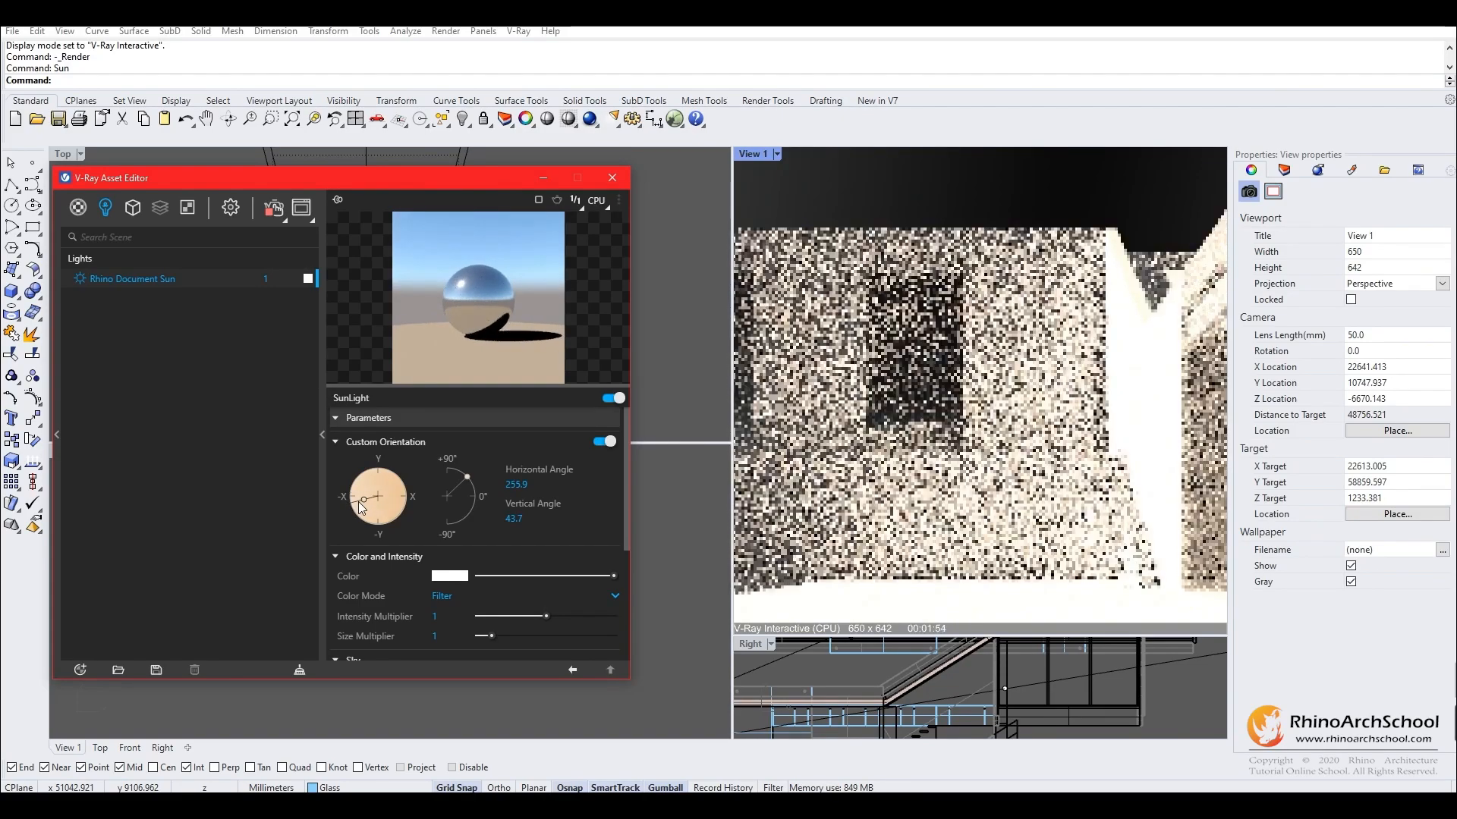
pyautogui.click(370, 510)
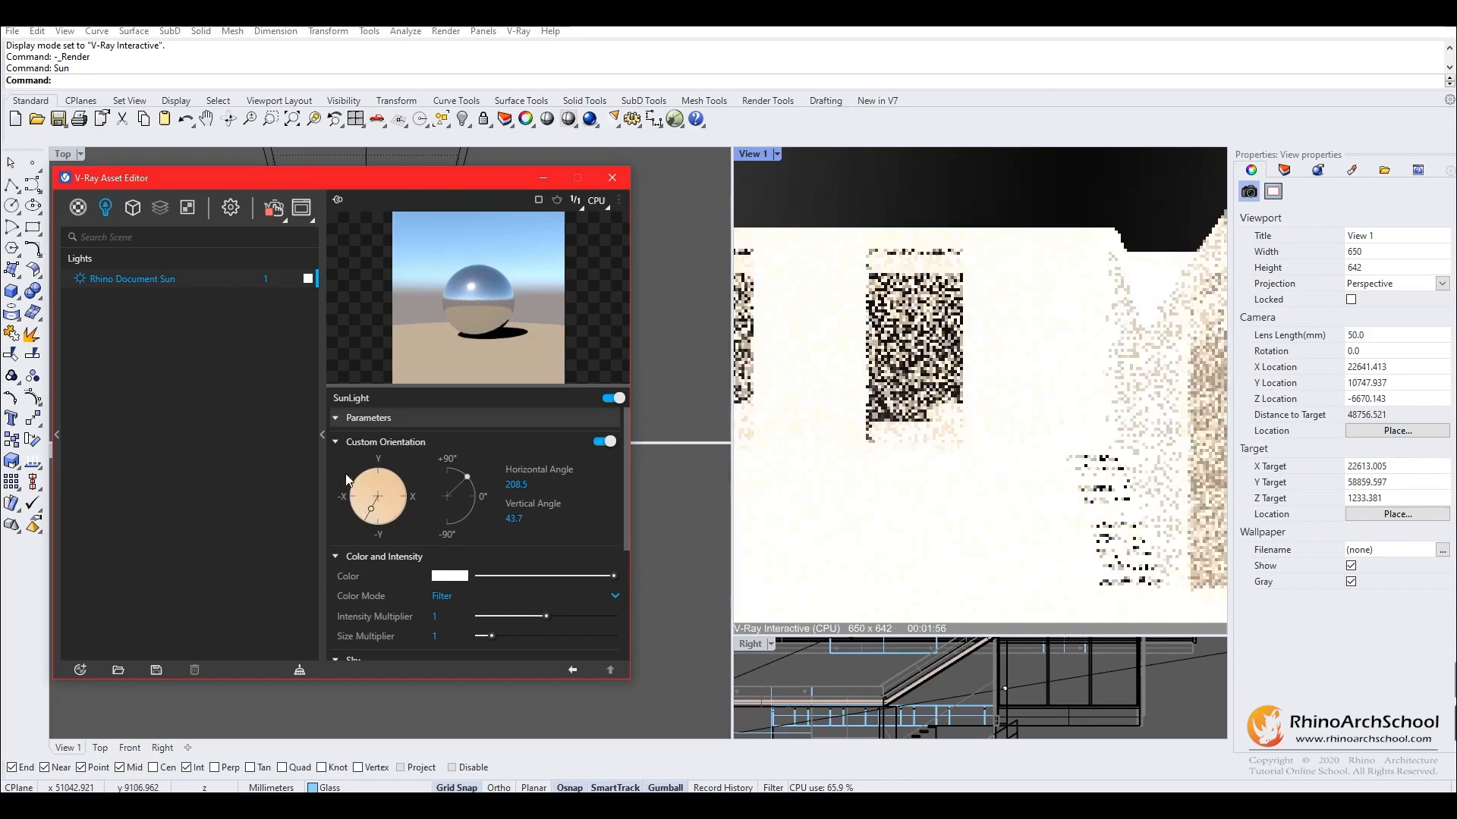
pyautogui.click(361, 468)
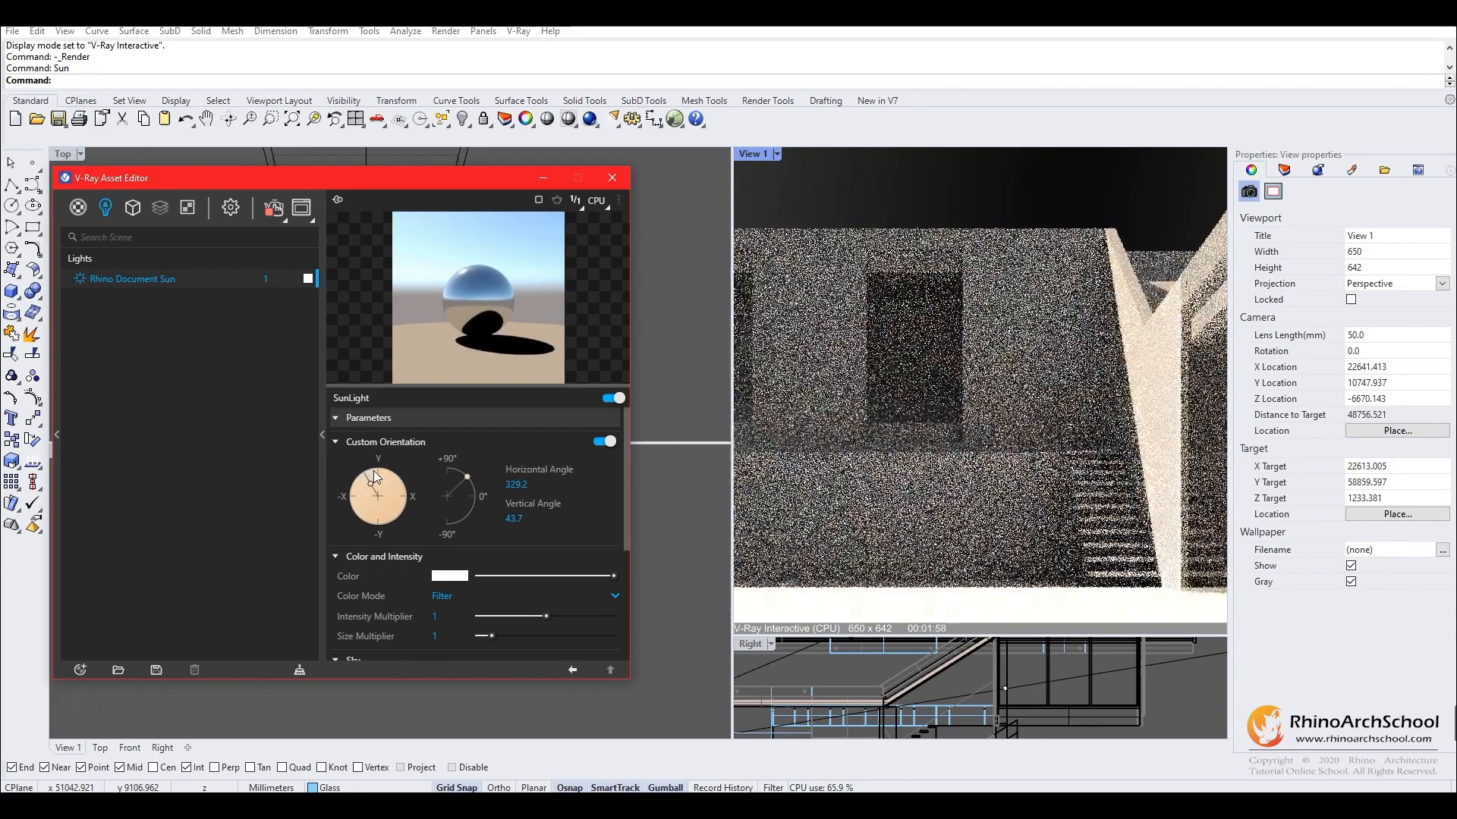
pyautogui.click(363, 476)
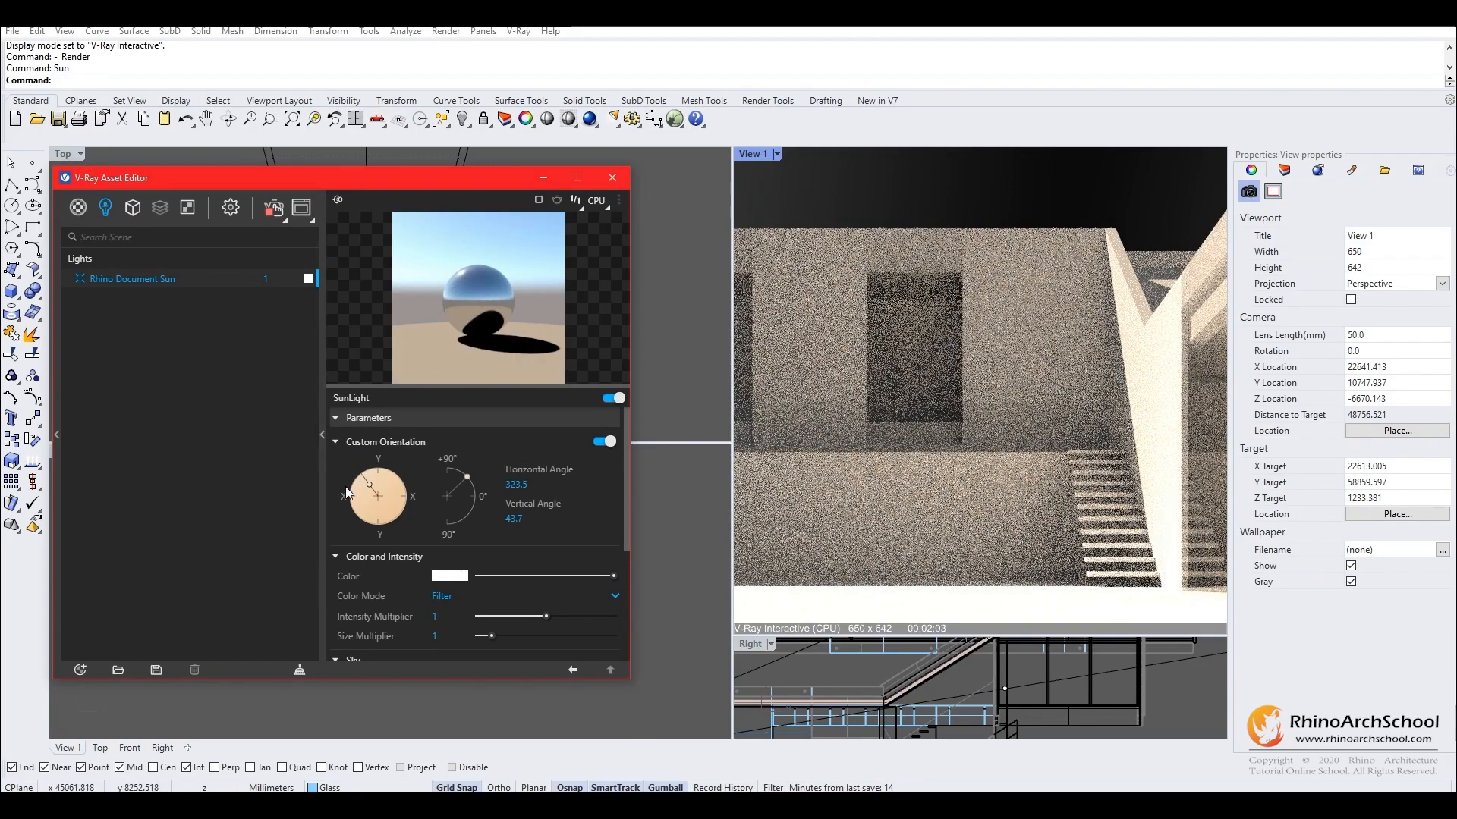
# Try several vertical angles for the sunlight's custom orientation, including 64.2, 52.1, 31.5 and 18.2, ending at 37.7.
pyautogui.click(460, 470)
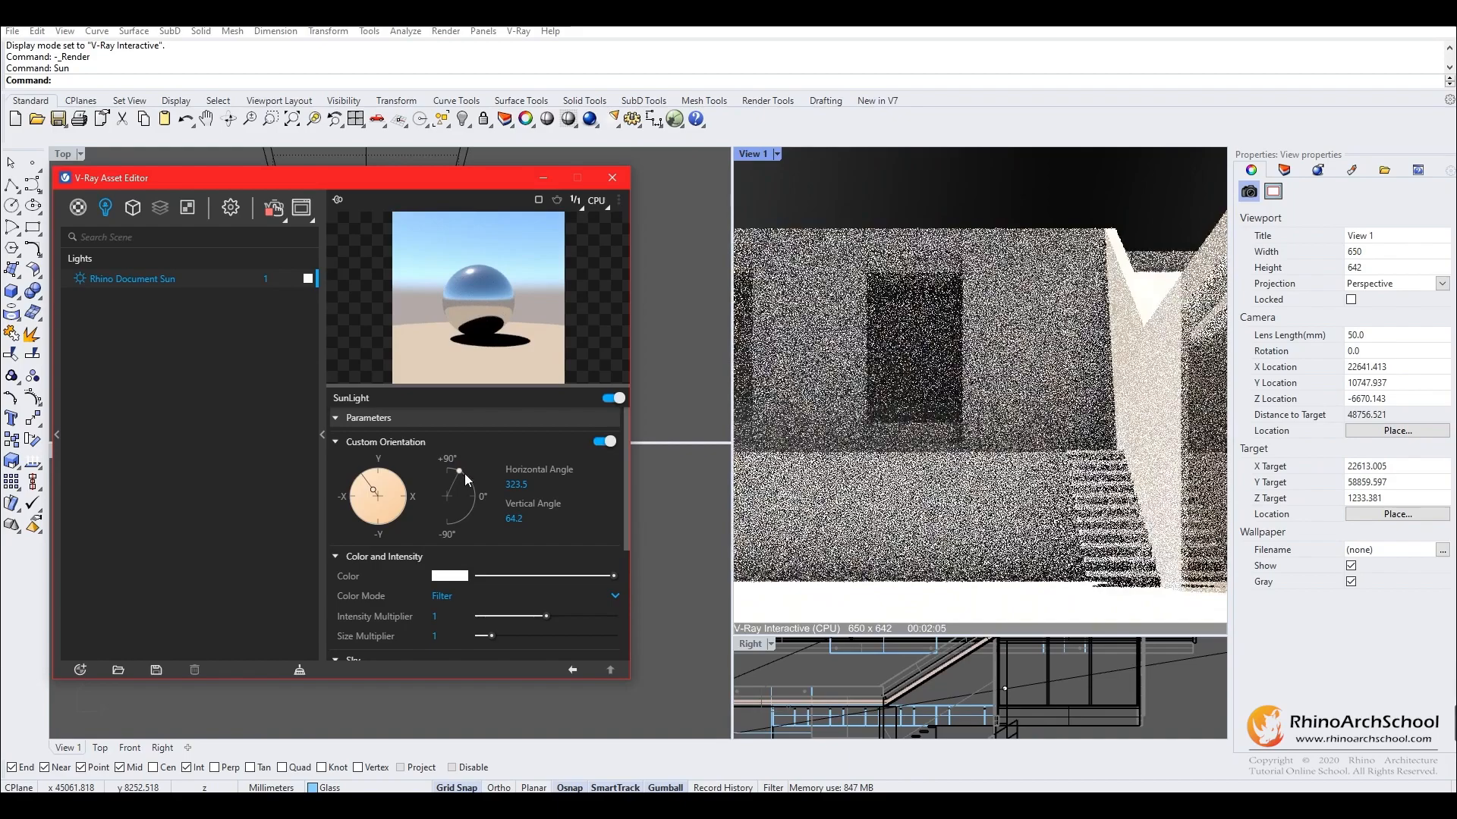
pyautogui.click(466, 473)
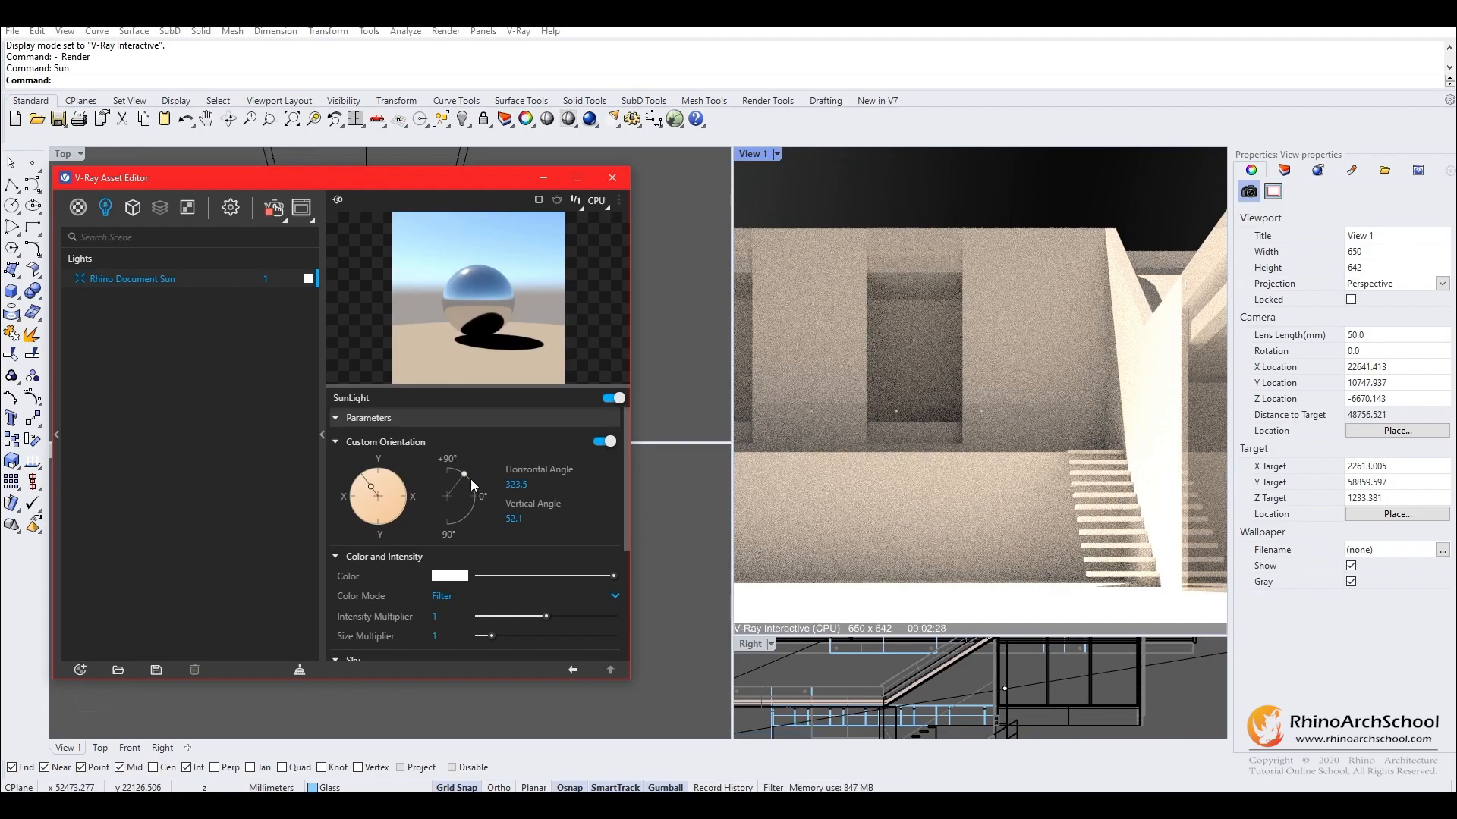
pyautogui.moveTo(468, 480)
pyautogui.mouseDown()
pyautogui.moveTo(469, 497)
pyautogui.moveTo(472, 482)
pyautogui.mouseUp()
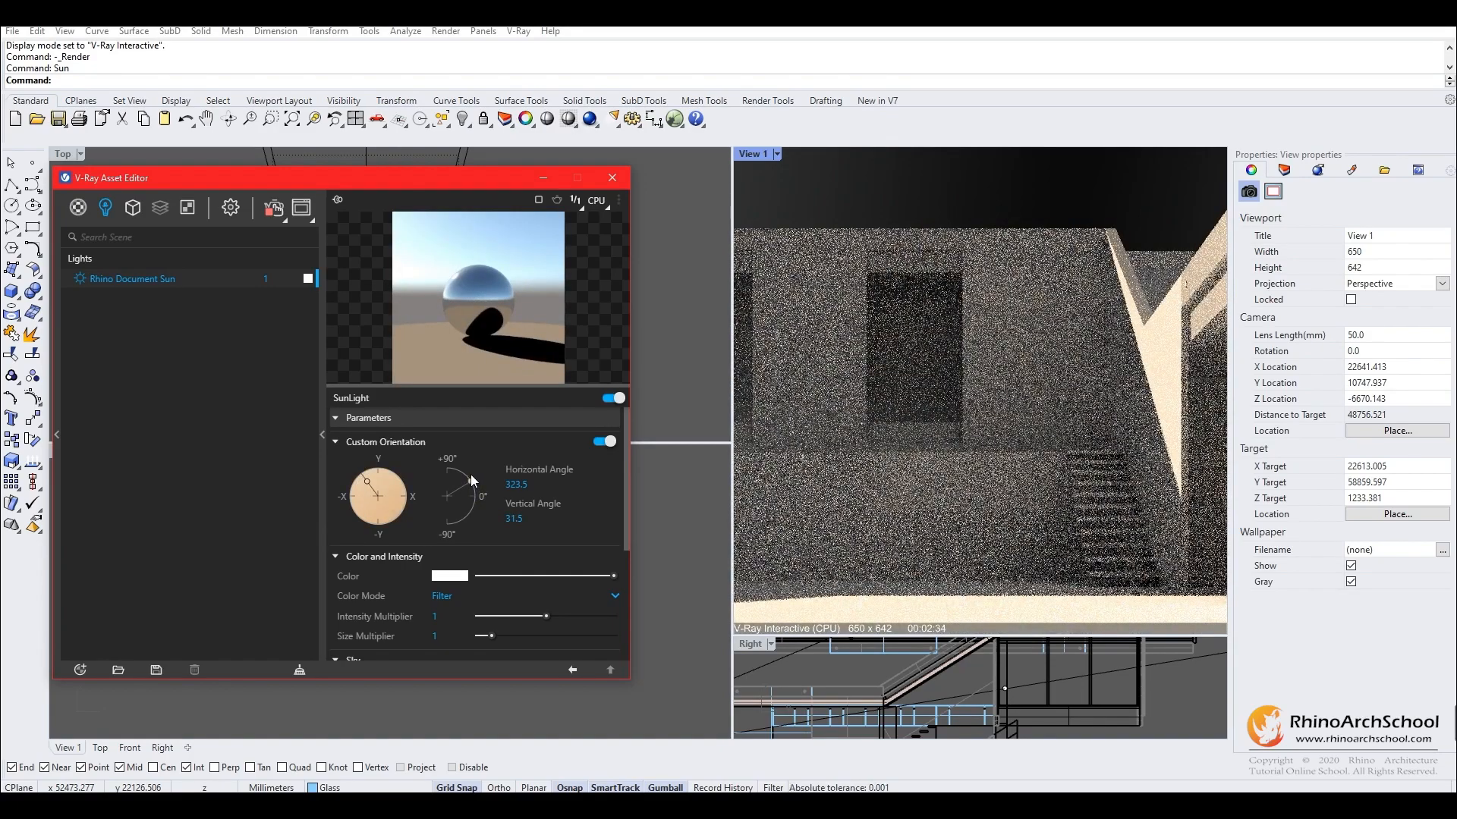
pyautogui.click(470, 475)
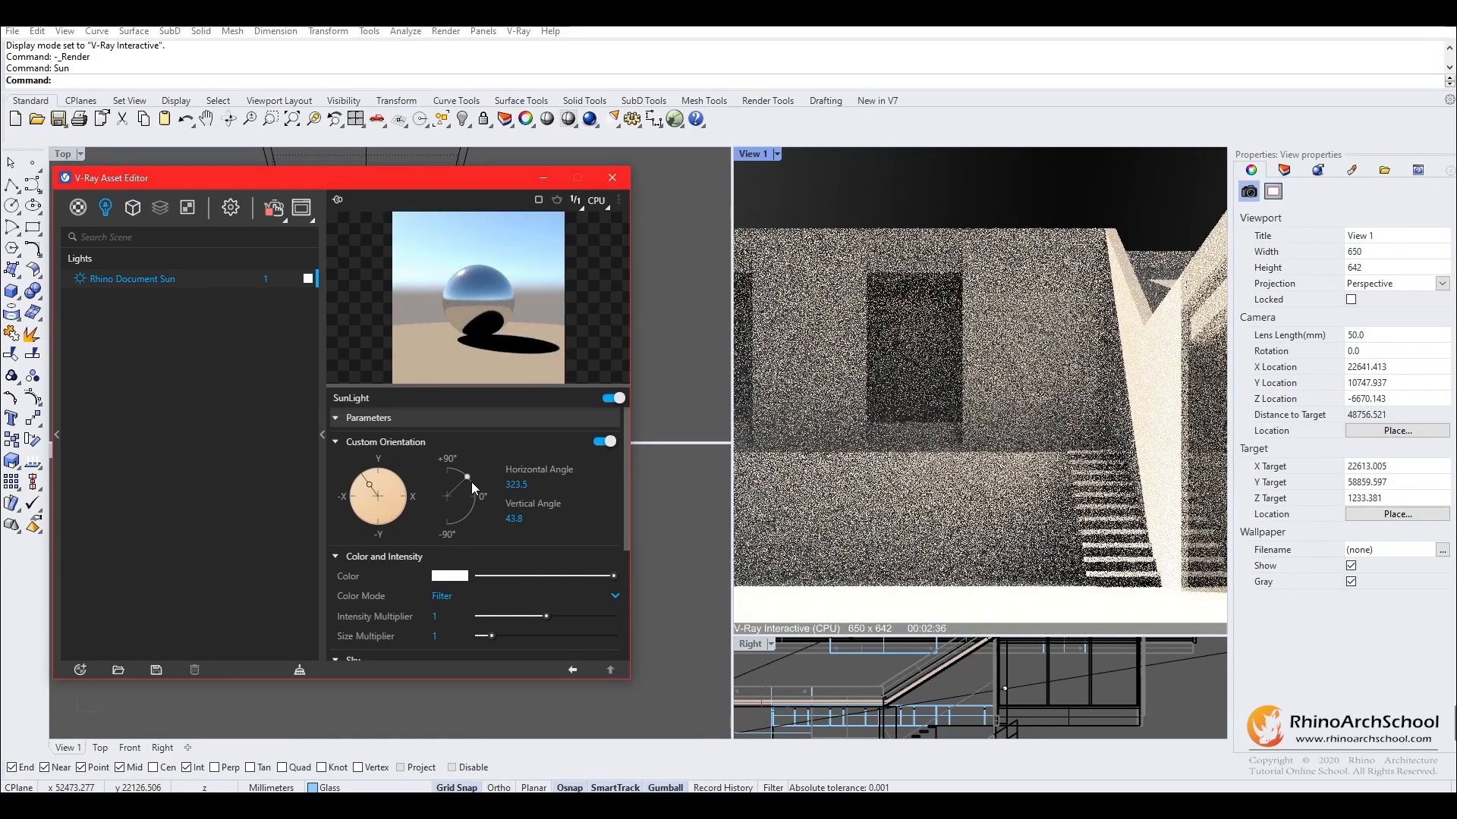
pyautogui.click(471, 481)
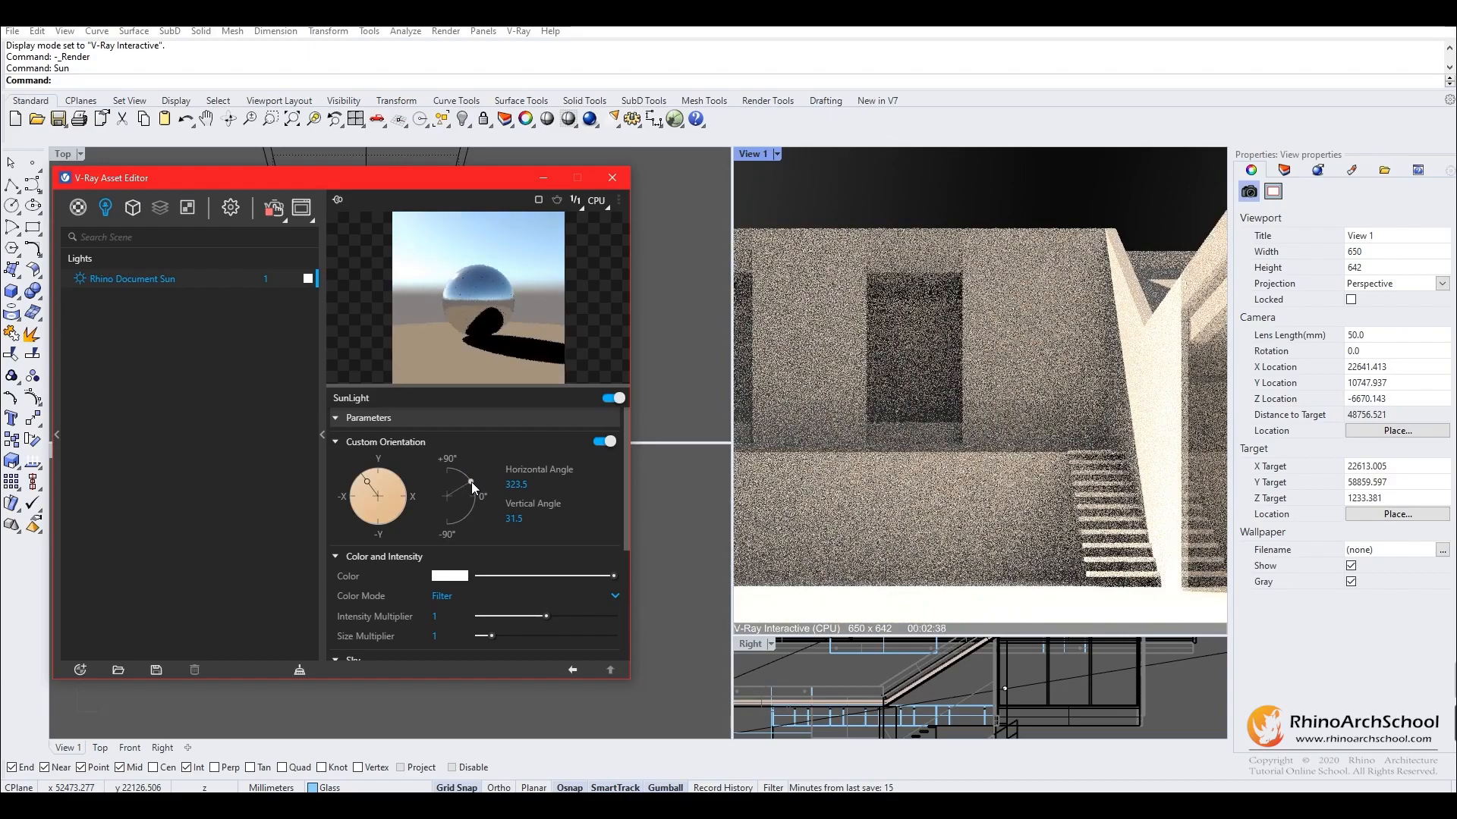
pyautogui.click(471, 489)
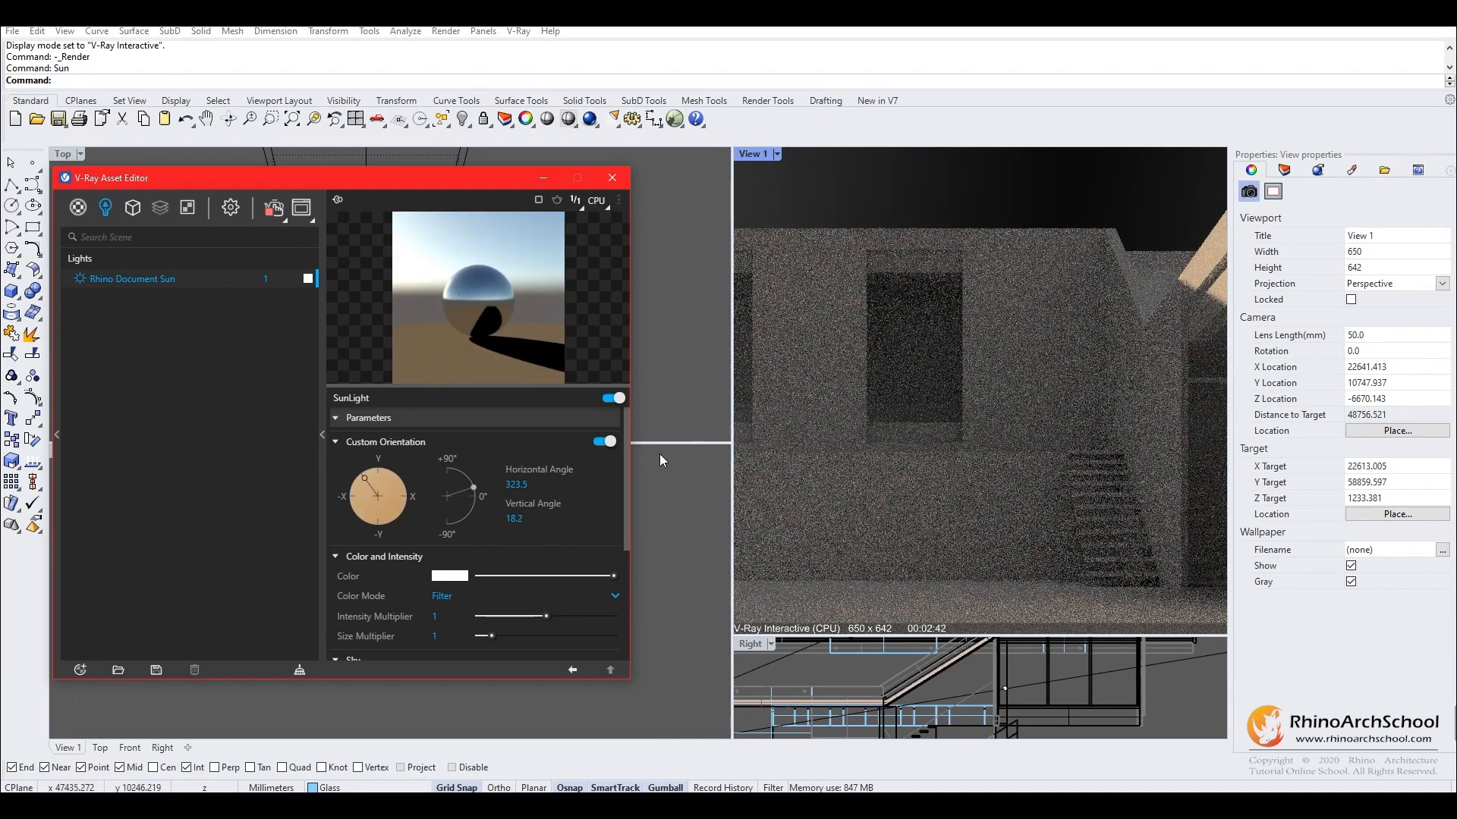
pyautogui.click(466, 480)
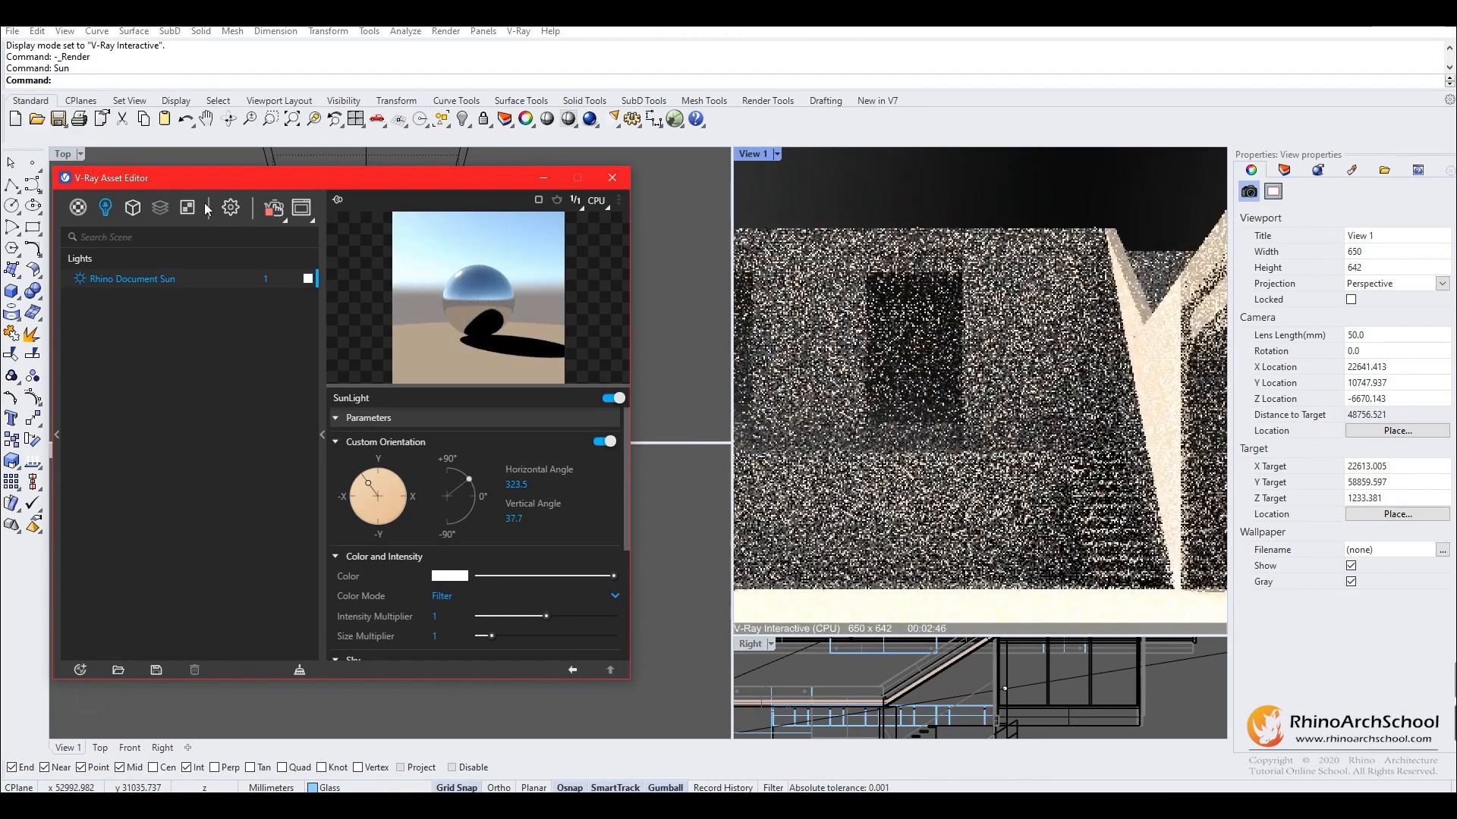
# Try a warm cream white balance for the V-Ray camera, reset it to white and close the color picker.
pyautogui.click(231, 207)
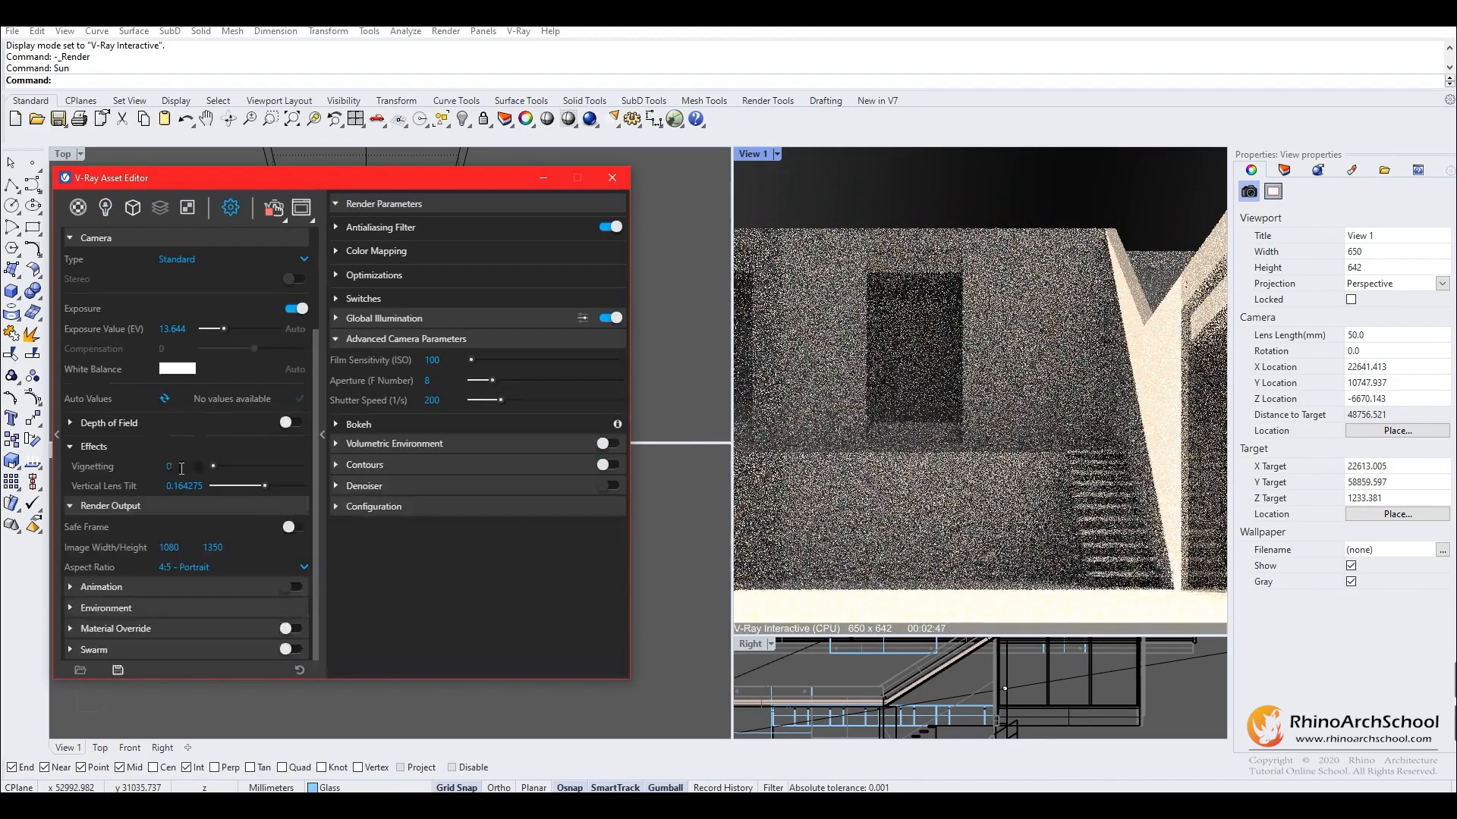
pyautogui.click(171, 368)
pyautogui.click(517, 291)
pyautogui.moveTo(756, 275); pyautogui.dragTo(491, 216)
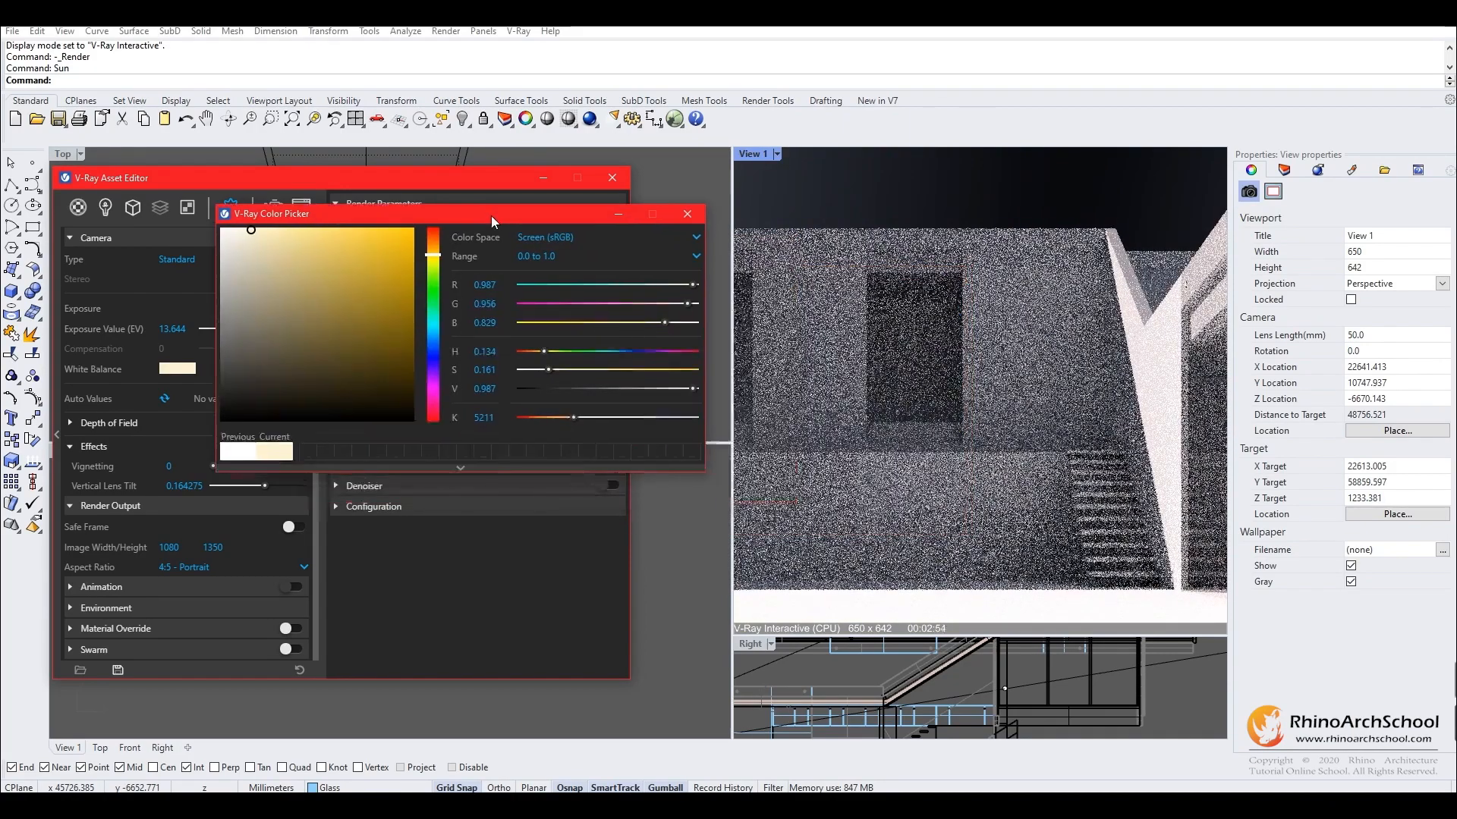
pyautogui.click(222, 229)
pyautogui.click(687, 213)
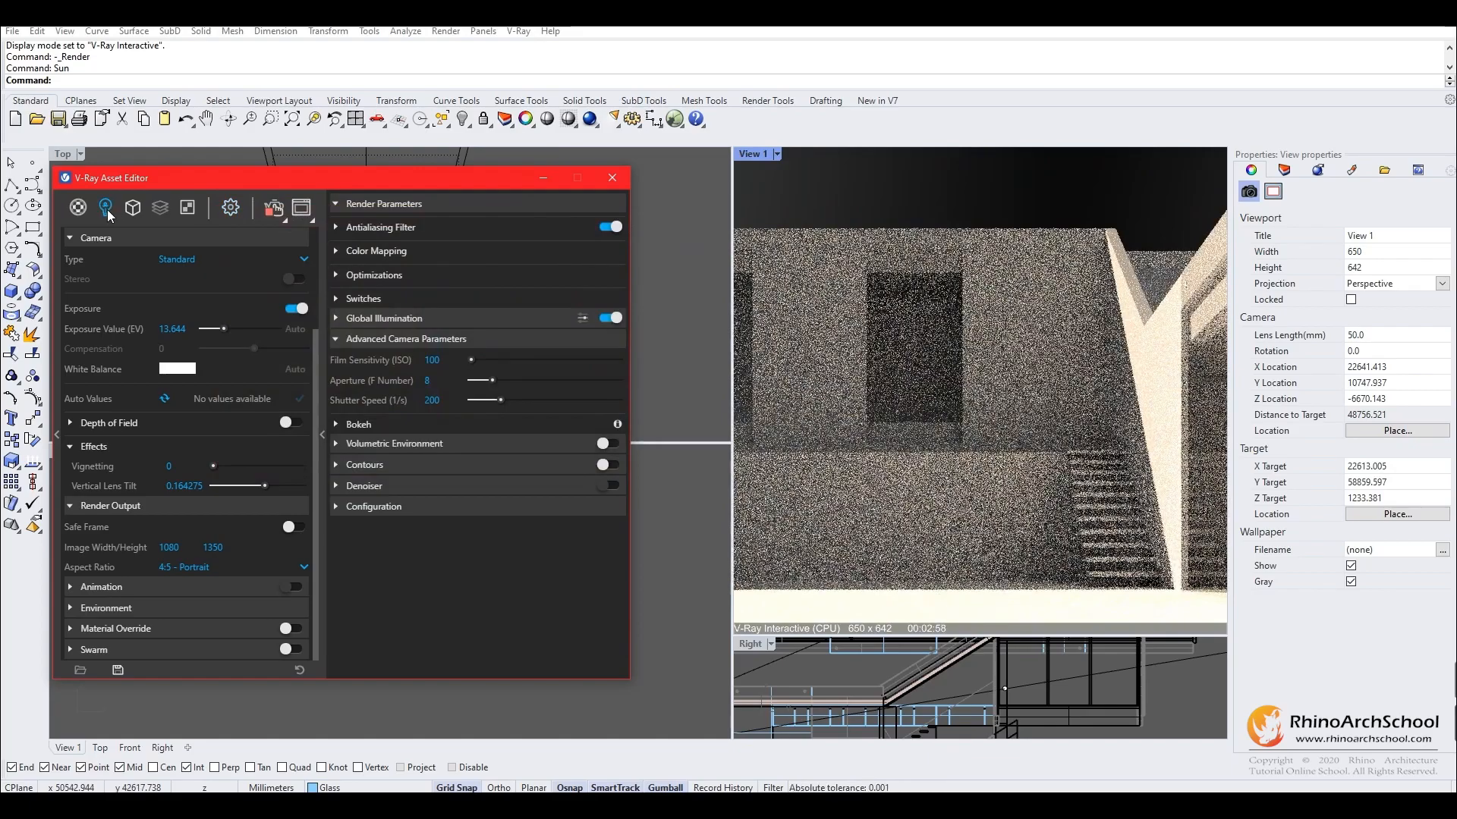
# Return to the sunlight's settings and set its custom orientation to a horizontal angle of 102.6 and a vertical angle of 52.5.
pyautogui.click(105, 207)
pyautogui.moveTo(461, 472); pyautogui.dragTo(462, 475)
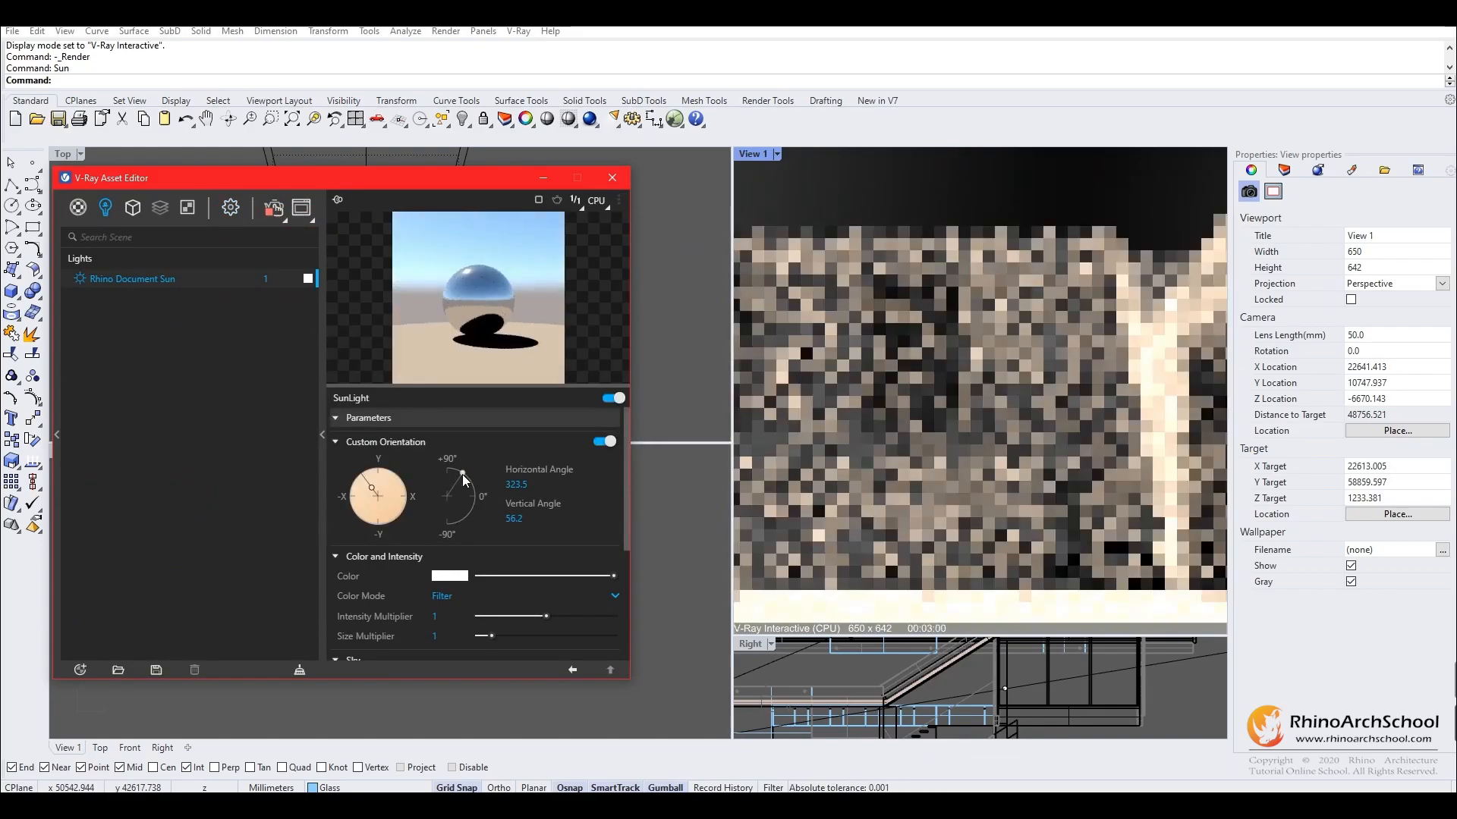
pyautogui.moveTo(370, 475)
pyautogui.mouseDown()
pyautogui.moveTo(408, 507)
pyautogui.moveTo(478, 484)
pyautogui.moveTo(361, 478)
pyautogui.moveTo(359, 490)
pyautogui.moveTo(404, 489)
pyautogui.moveTo(396, 476)
pyautogui.mouseUp()
pyautogui.moveTo(465, 475); pyautogui.dragTo(403, 499)
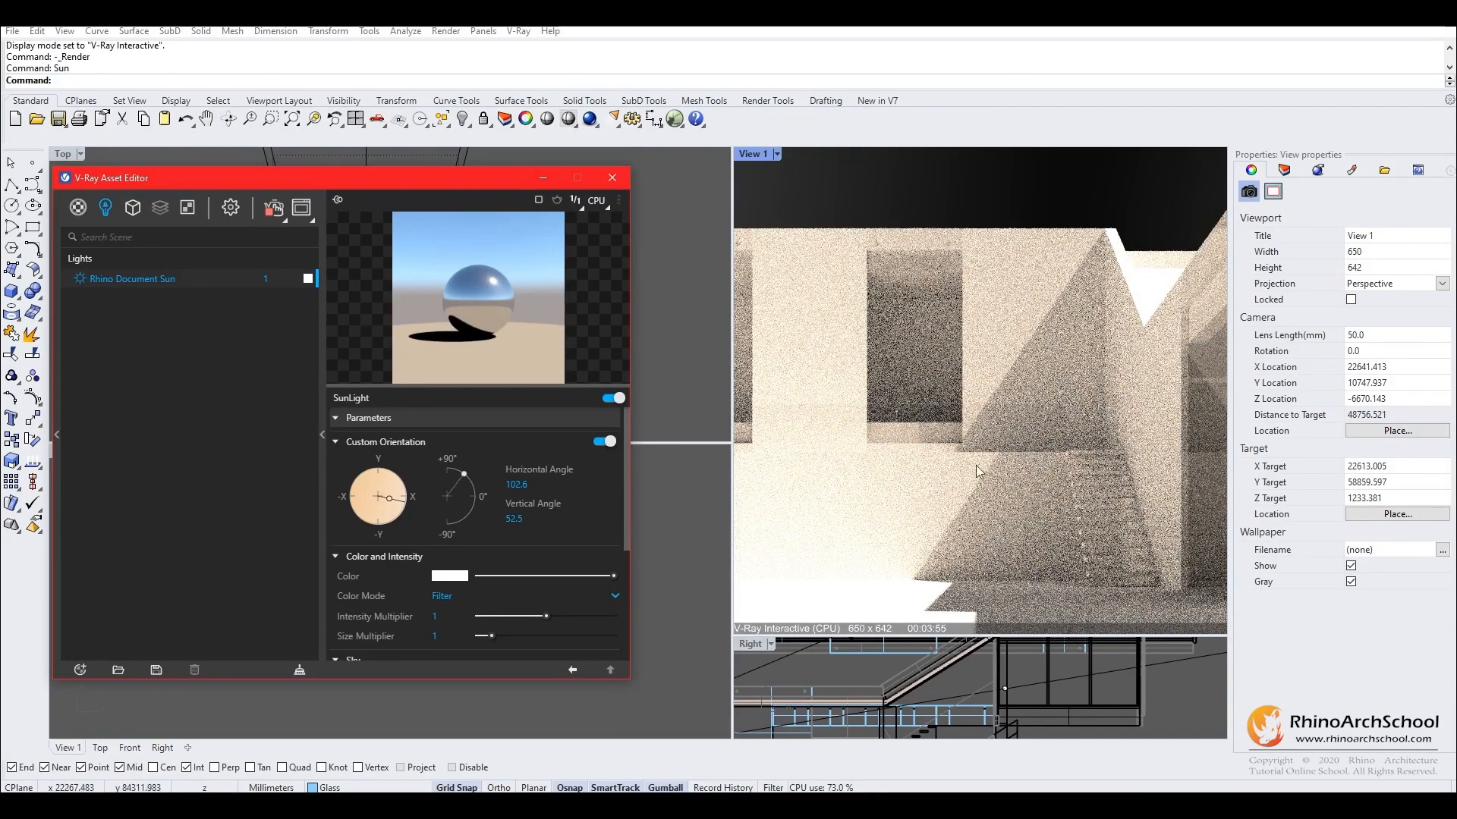
# Try sun size multipliers of 3 and 50 to compare the softness of the shadows.
pyautogui.scroll(-3, 401, 542)
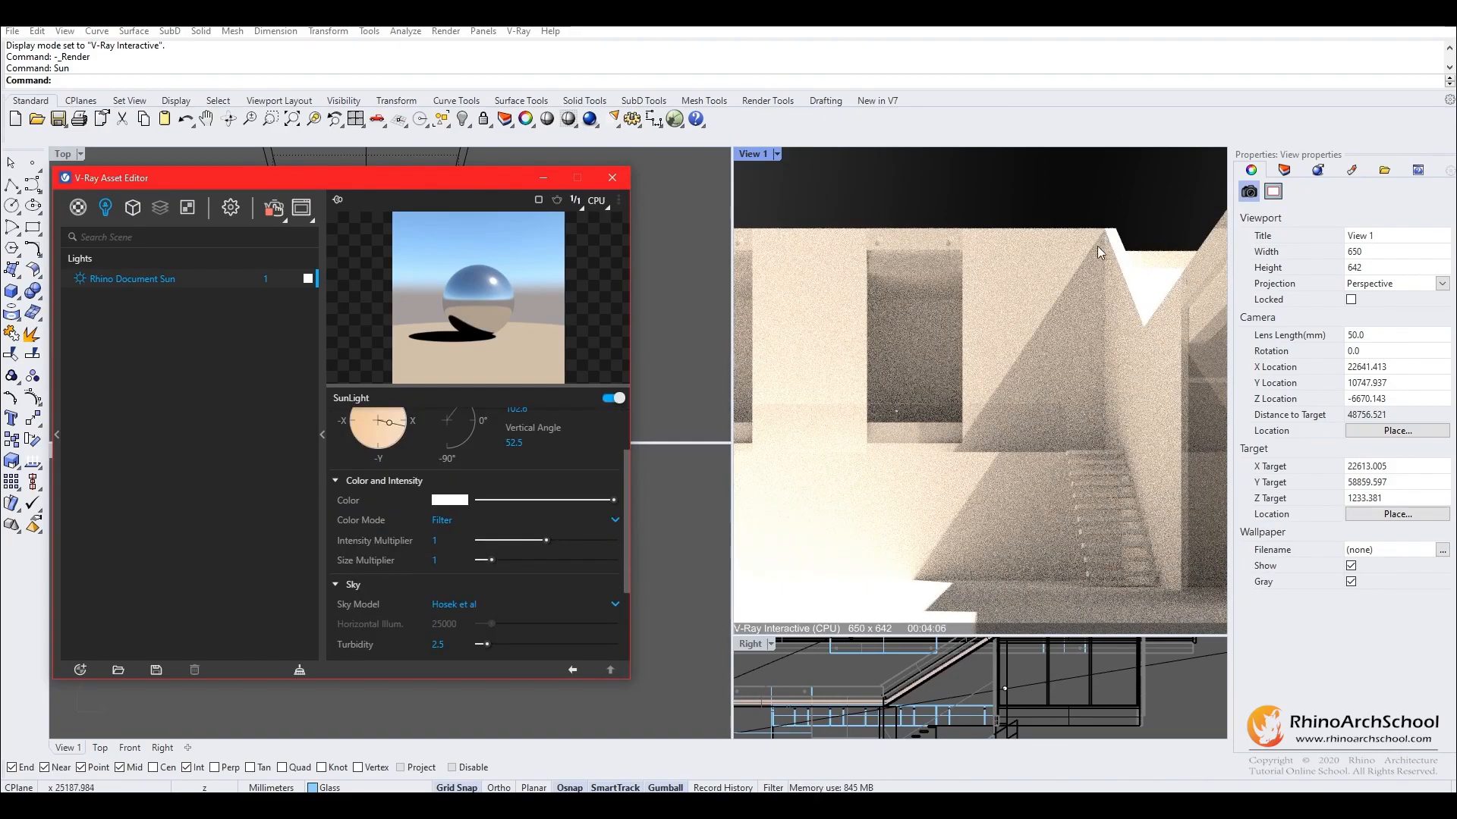
pyautogui.moveTo(445, 560); pyautogui.dragTo(404, 560)
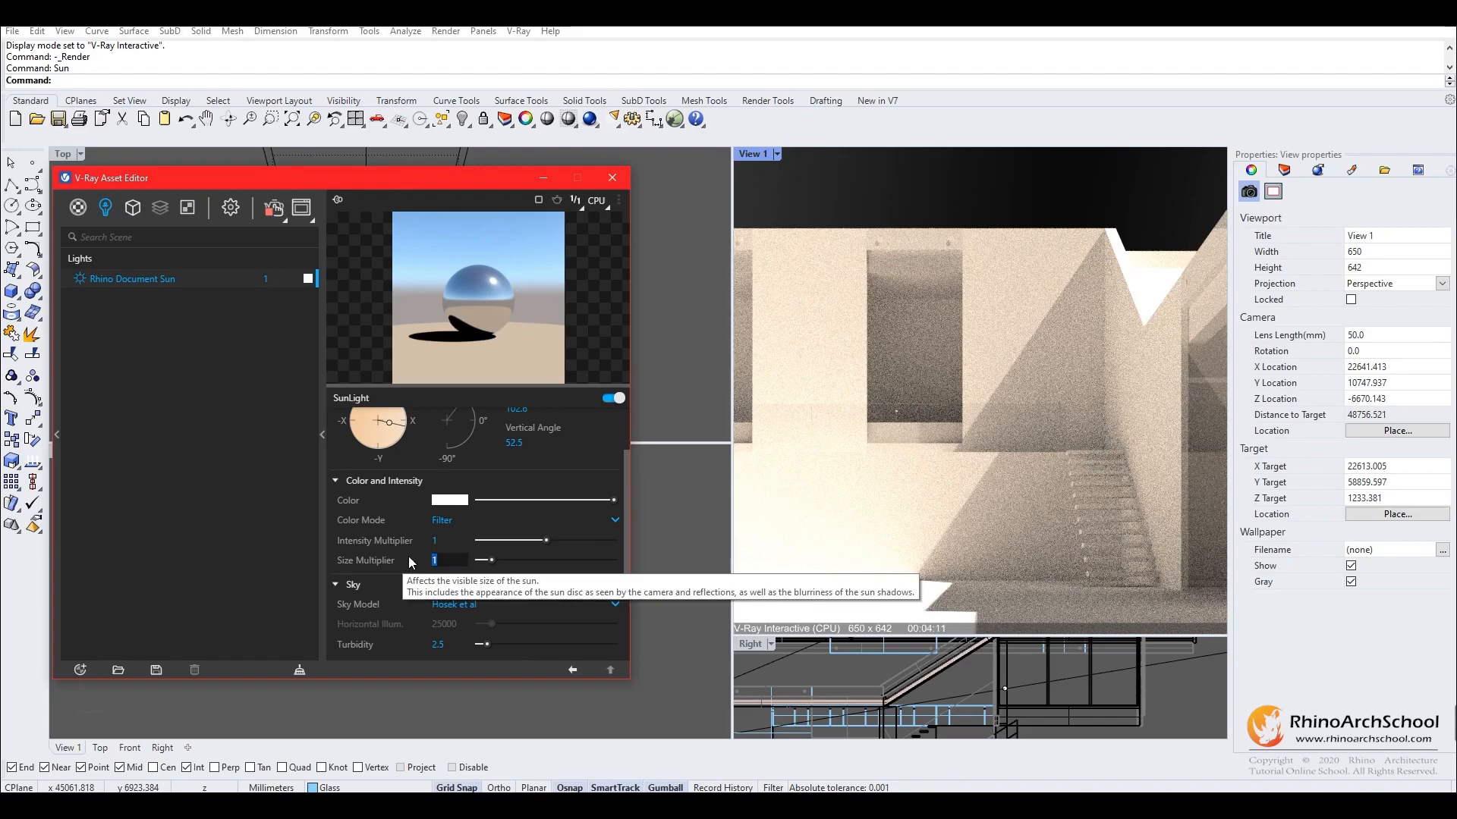
pyautogui.write('3')
pyautogui.press('Return')
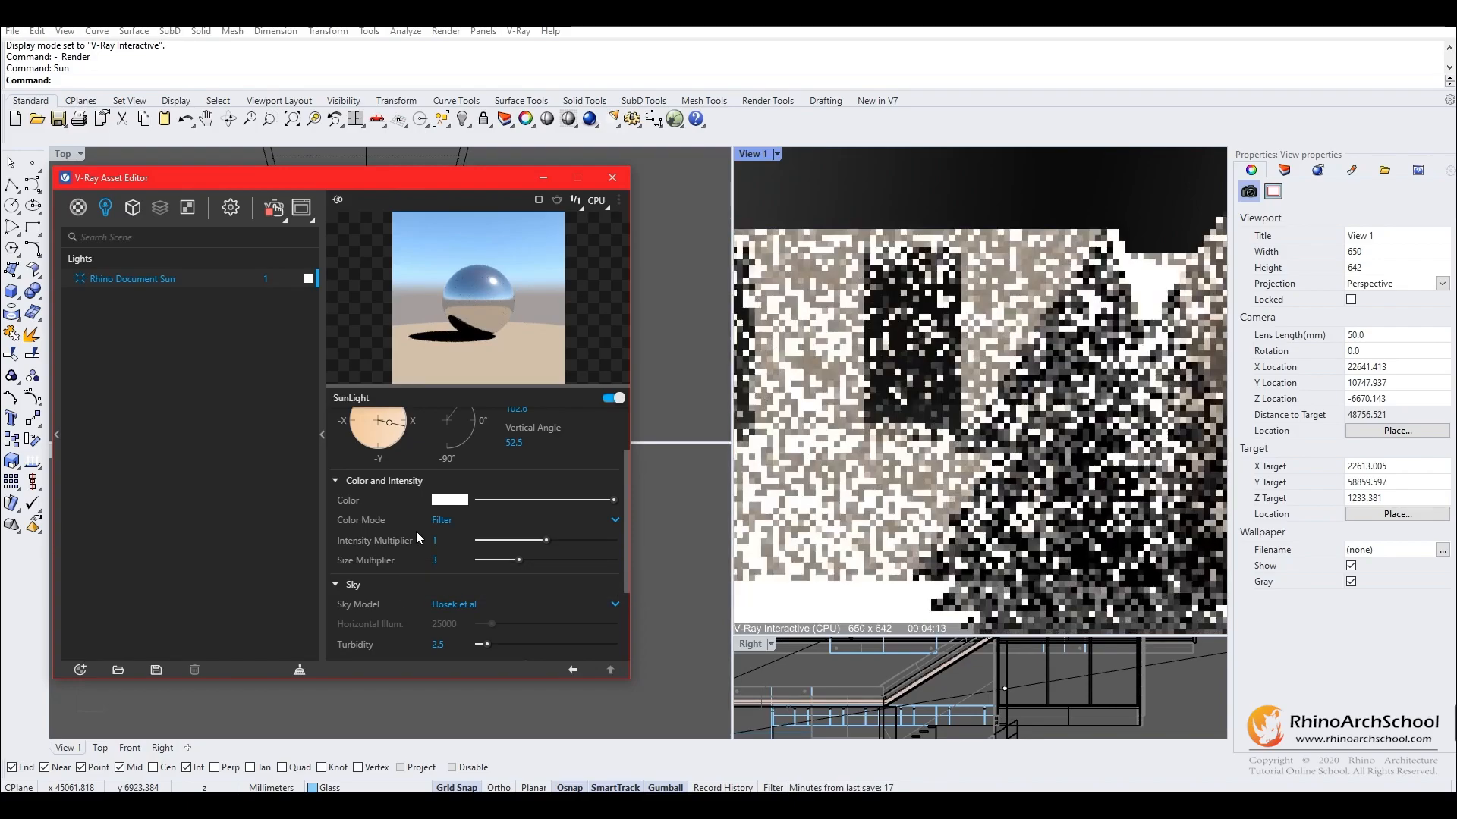
pyautogui.moveTo(446, 560); pyautogui.dragTo(422, 558)
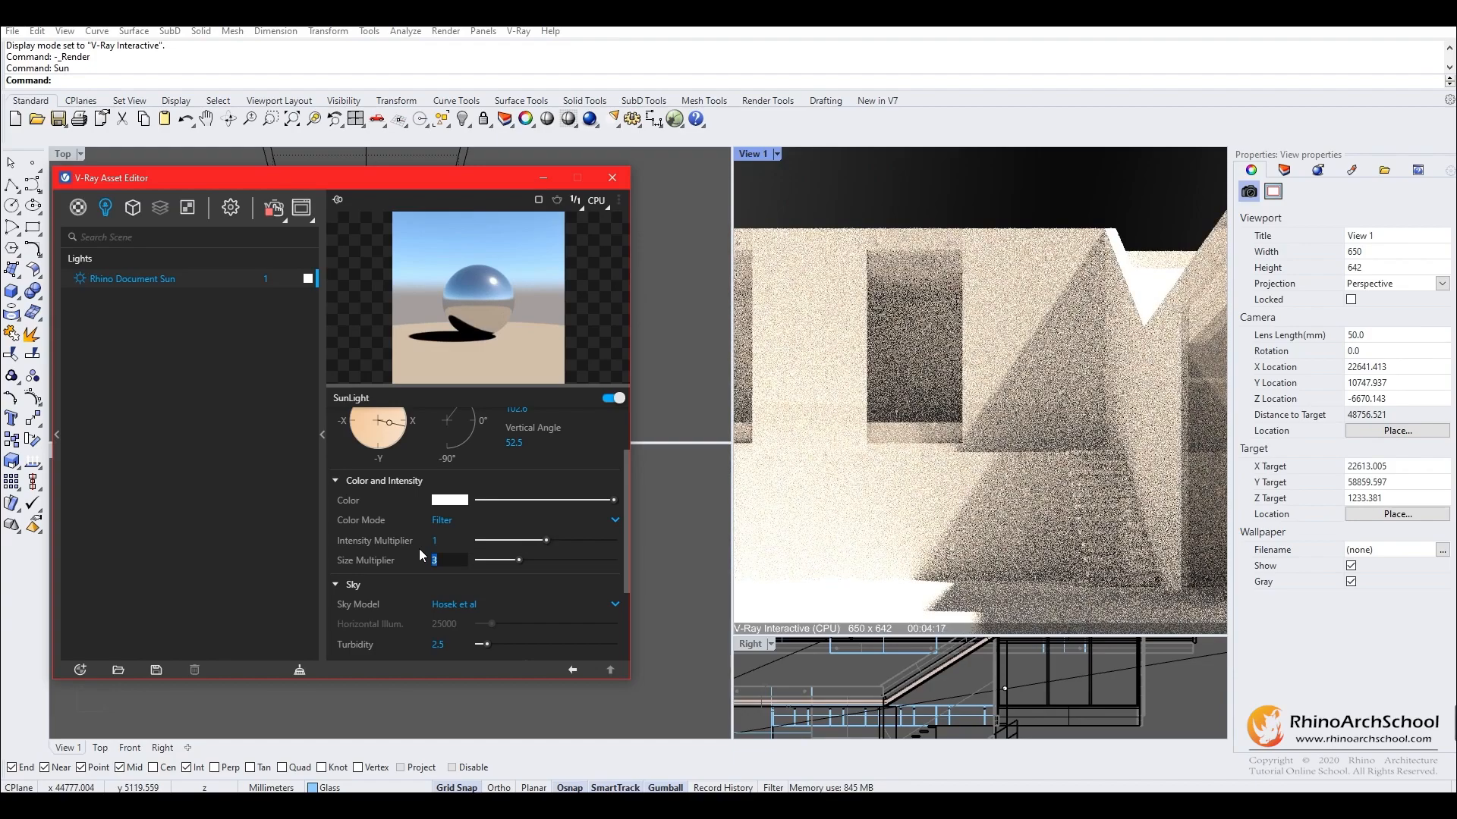
pyautogui.write('5')
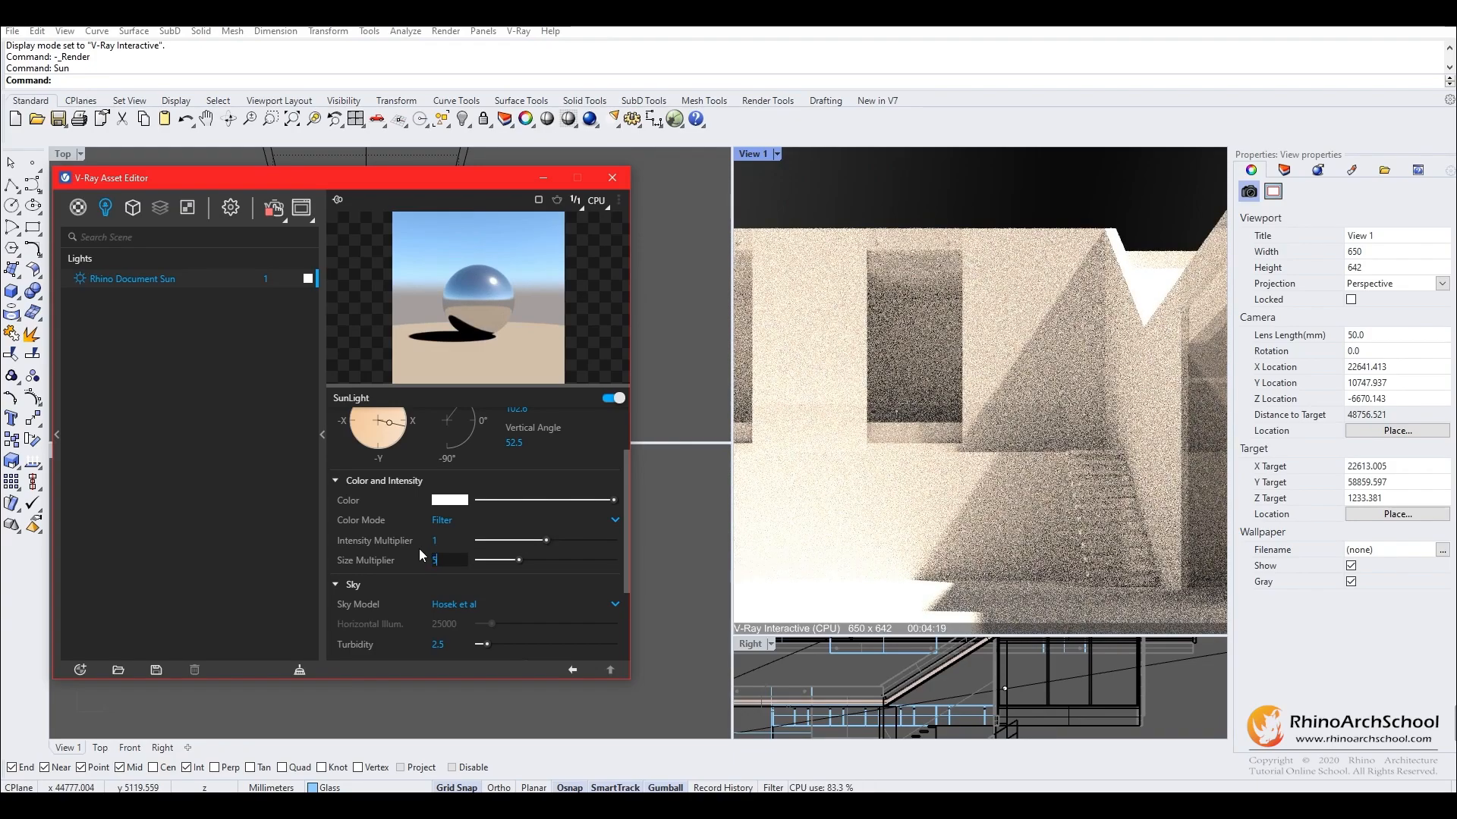
pyautogui.write('0')
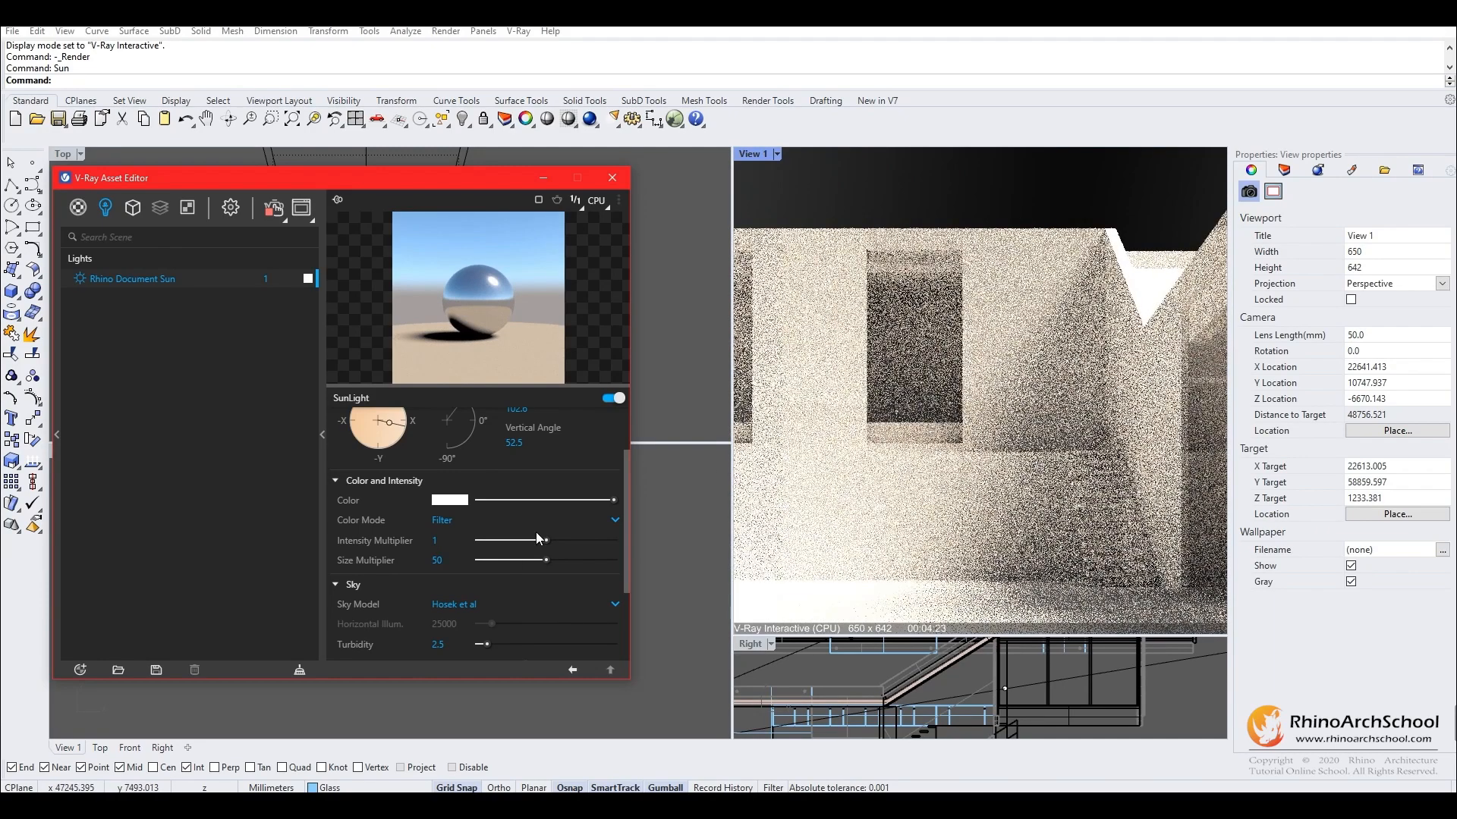
# Set the sunlight's size multiplier to 5.
pyautogui.click(410, 560)
pyautogui.write('5')
pyautogui.press('Return')
pyautogui.moveTo(451, 561); pyautogui.dragTo(327, 554)
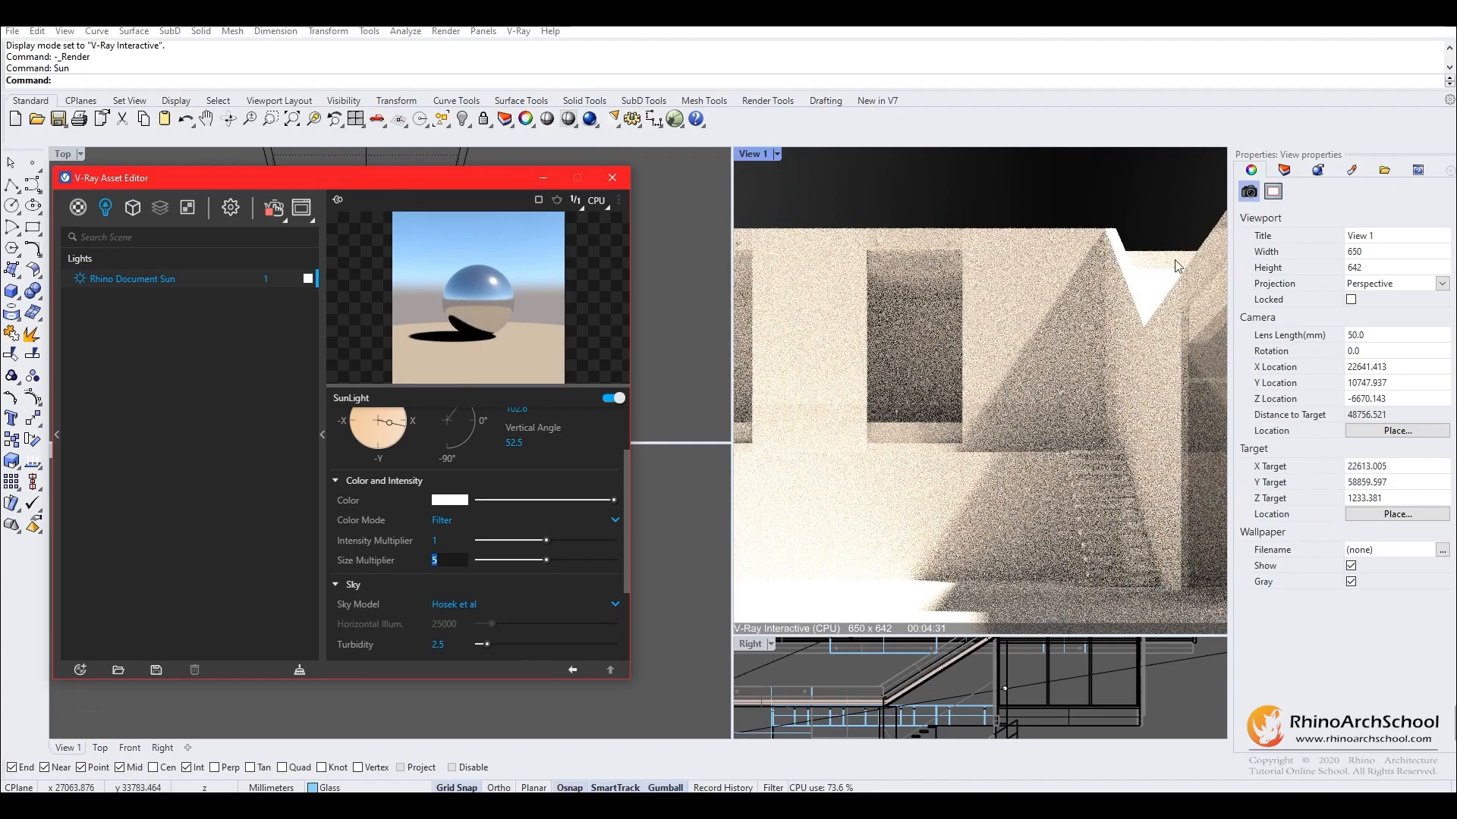
# Collapse the sunlight's Sky parameters and reduce its intensity multiplier to 0.813.
pyautogui.click(396, 583)
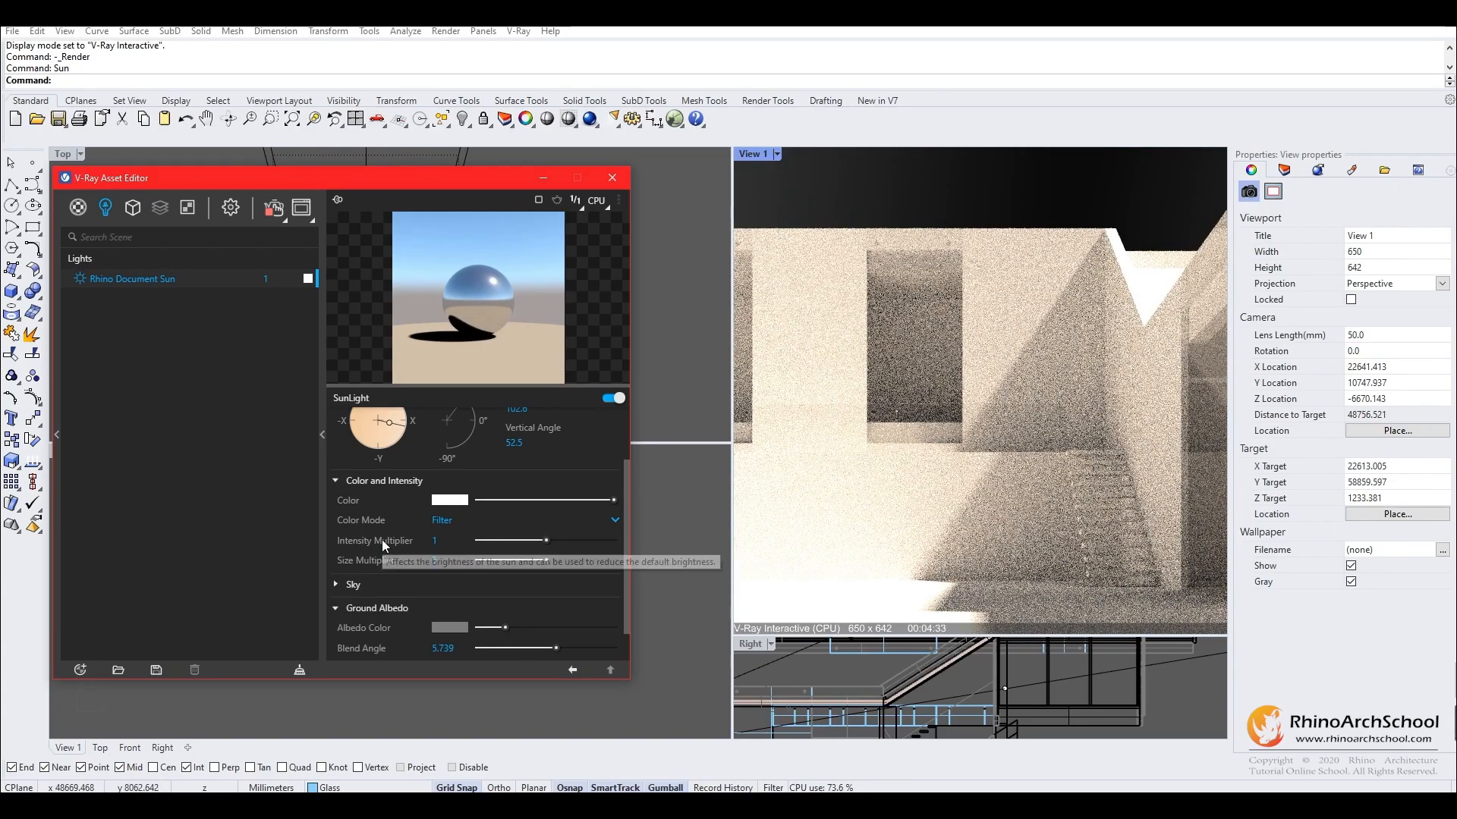
pyautogui.click(506, 539)
pyautogui.moveTo(507, 539); pyautogui.dragTo(534, 539)
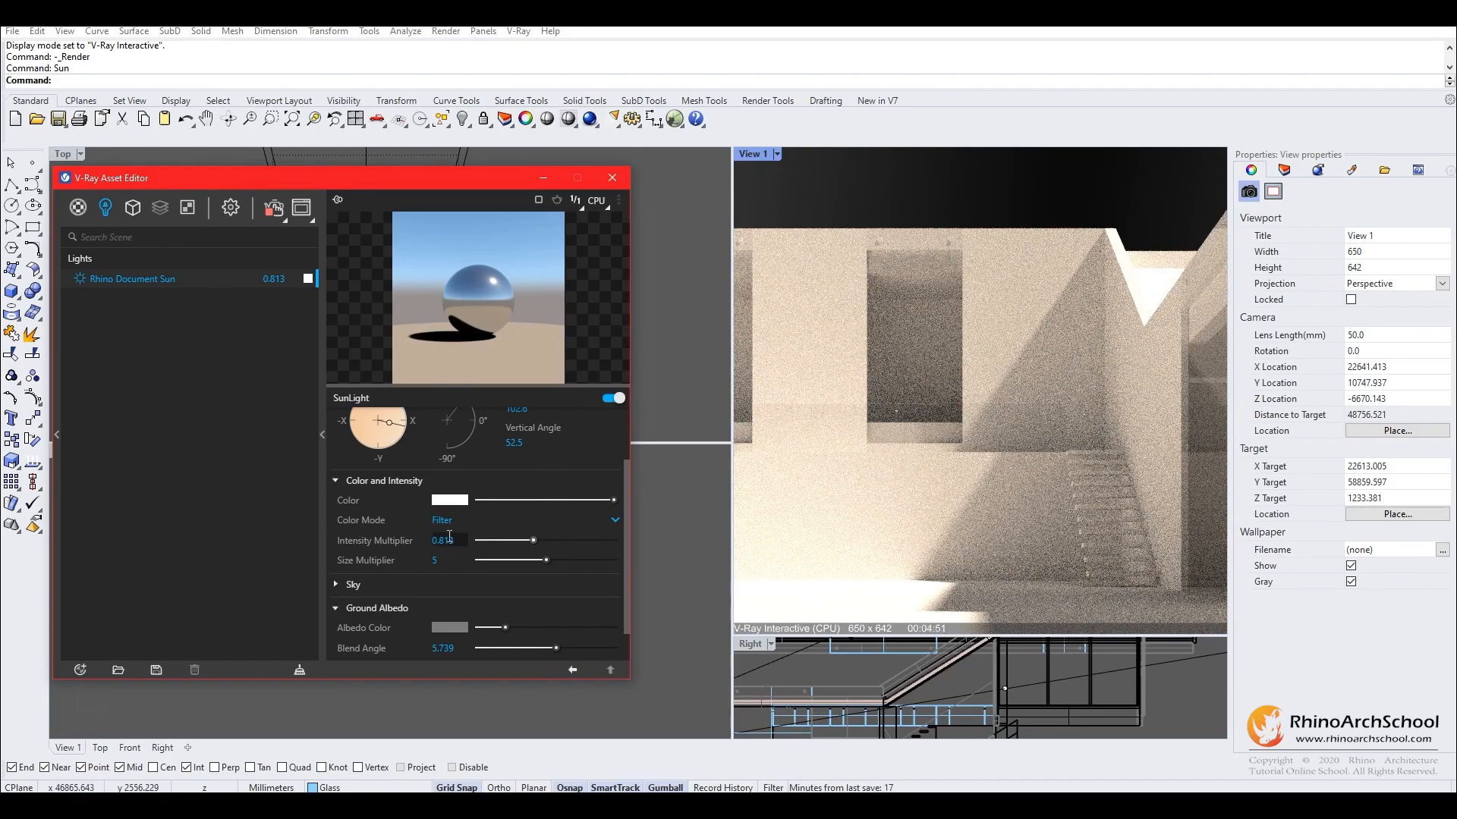
pyautogui.scroll(-1, 375, 524)
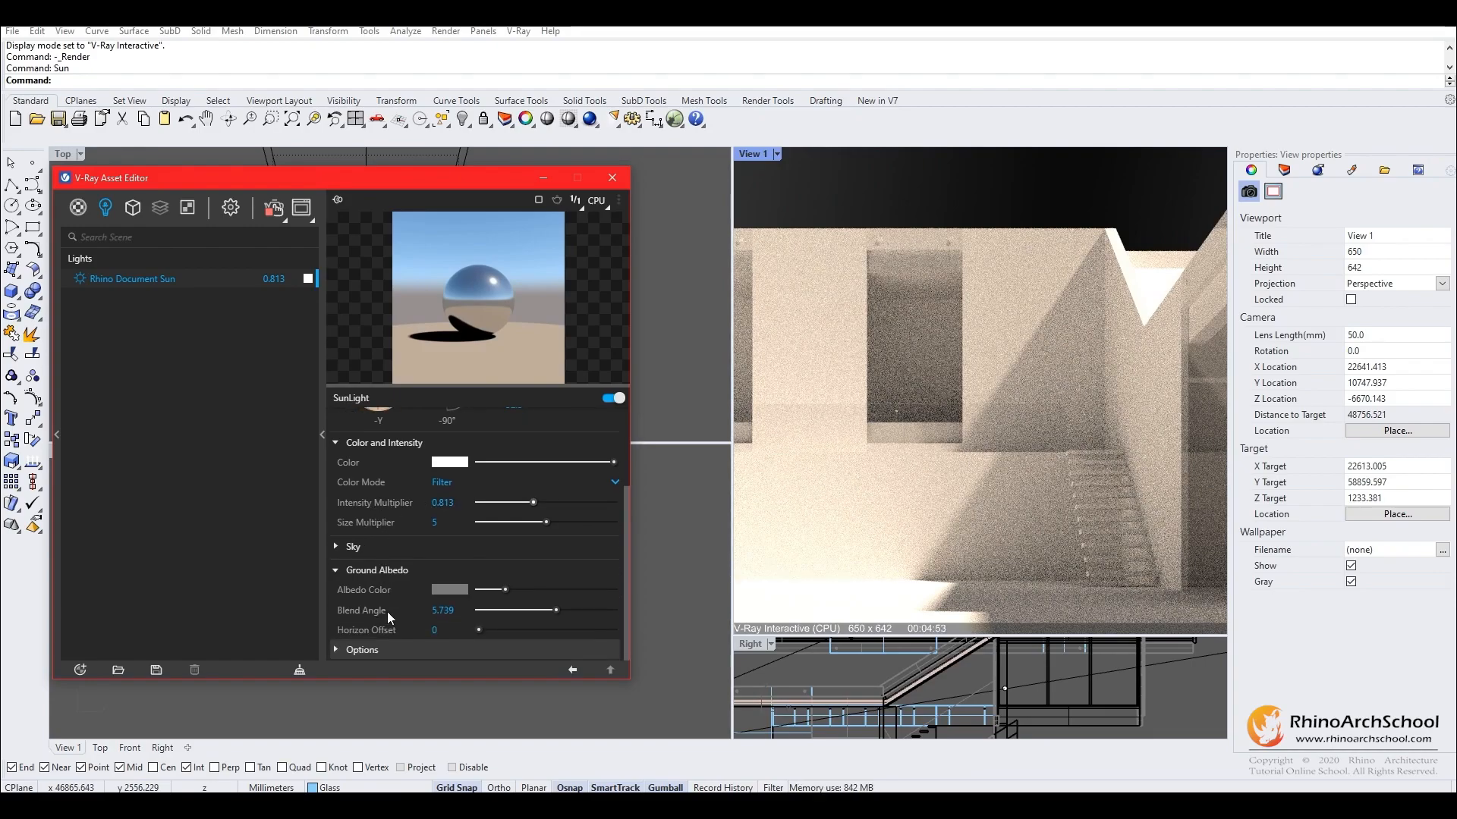
pyautogui.scroll(3, 385, 595)
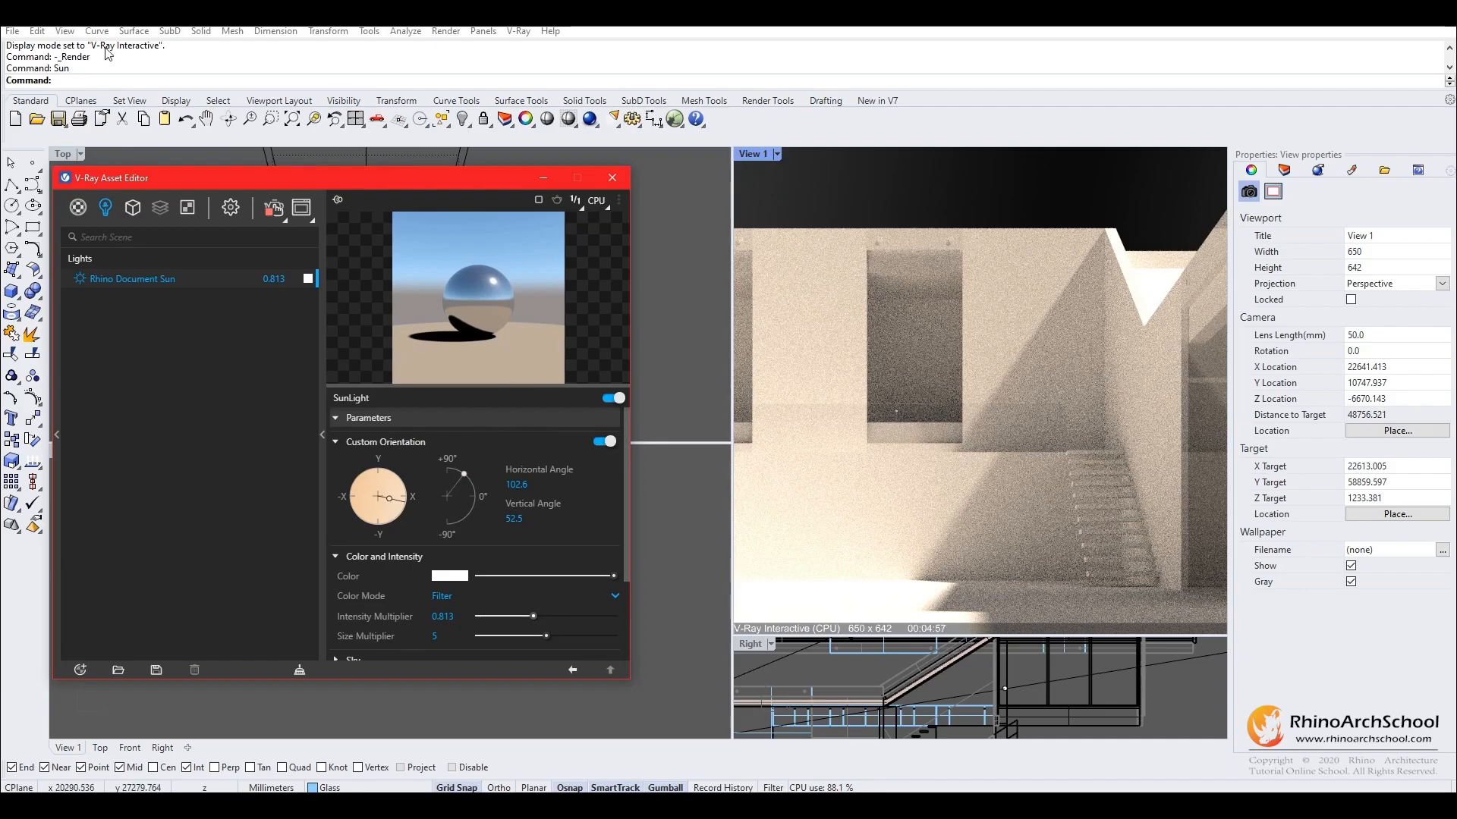
# Open Rhino's Sun settings to check the sun's azimuth and altitude against the V-Ray orientation, and close them.
pyautogui.click(55, 80)
pyautogui.write('Sun')
pyautogui.press('Return')
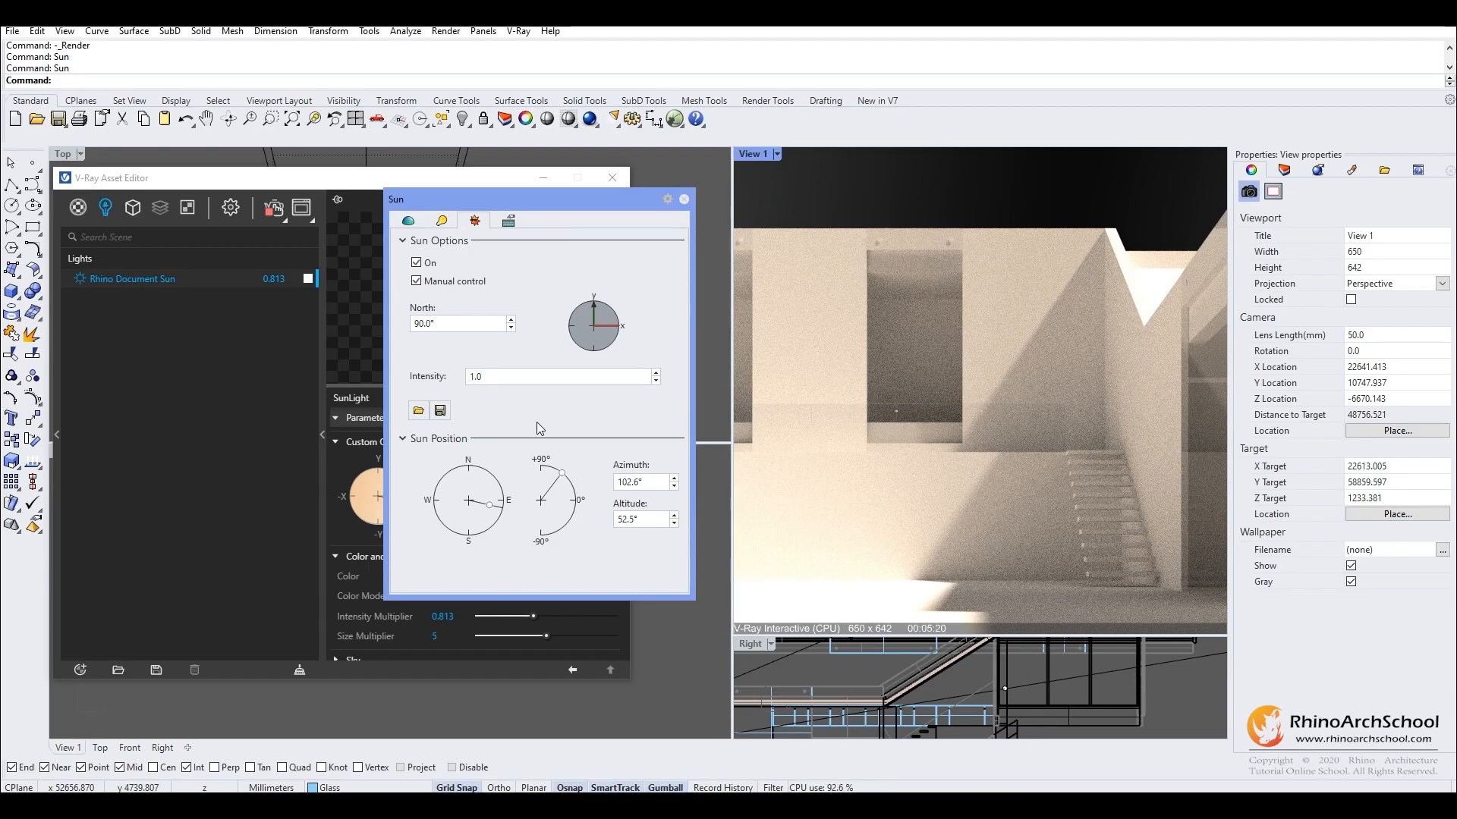
pyautogui.click(688, 200)
# Replace the bitmap texture of the V-Ray environment background with a Sky texture.
pyautogui.click(231, 208)
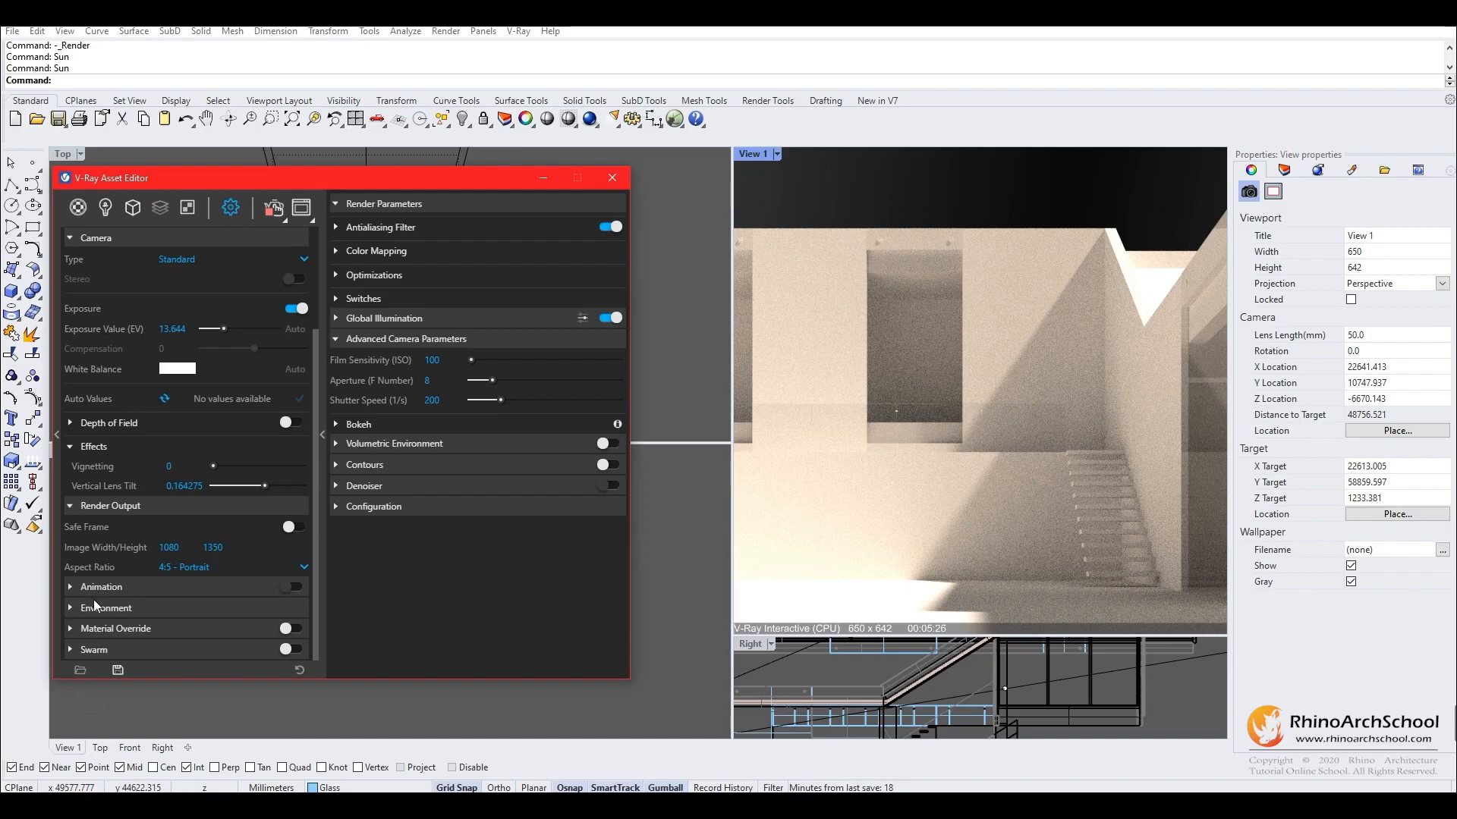
pyautogui.click(71, 608)
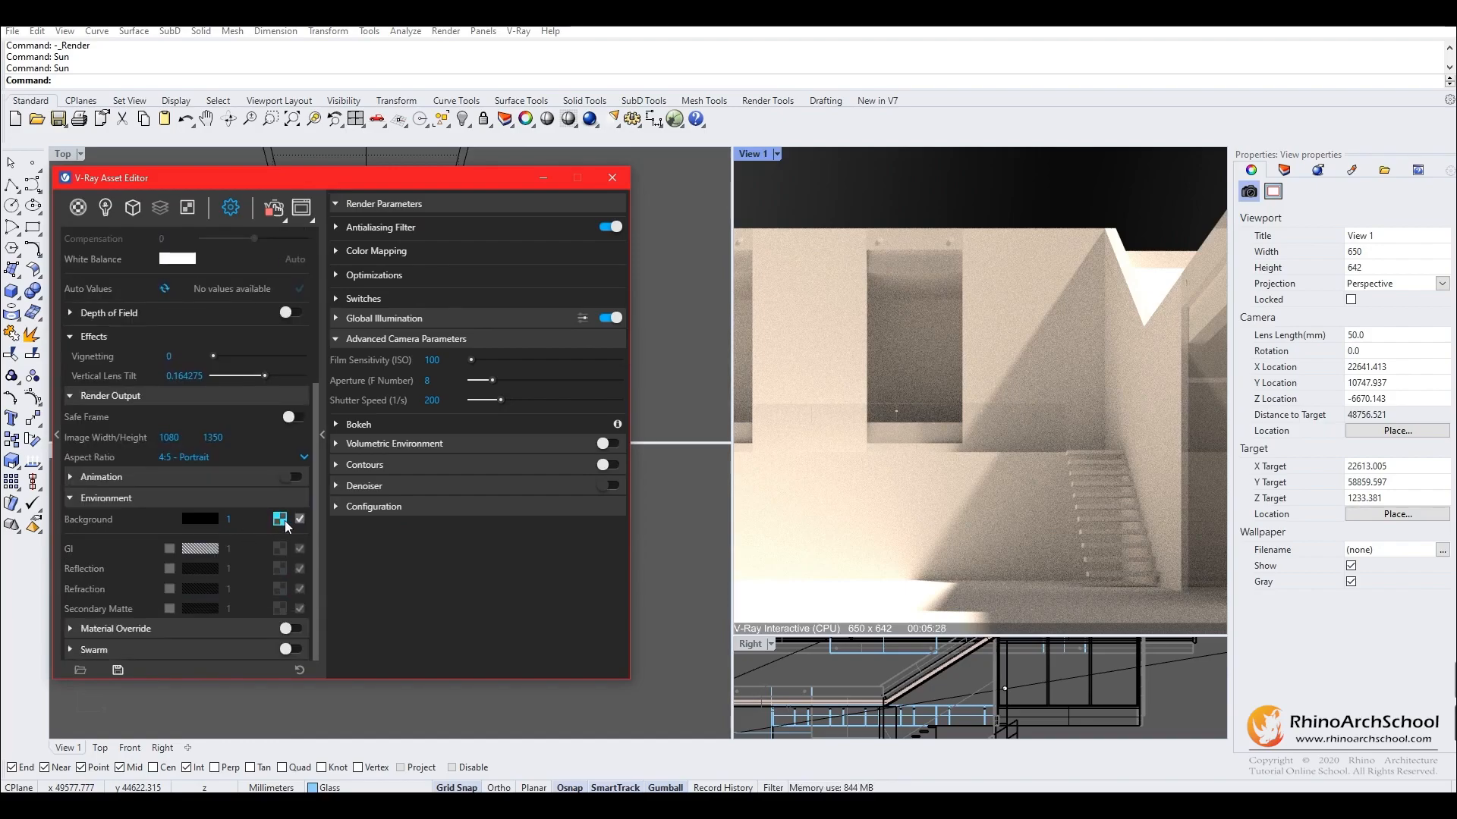
pyautogui.click(286, 523)
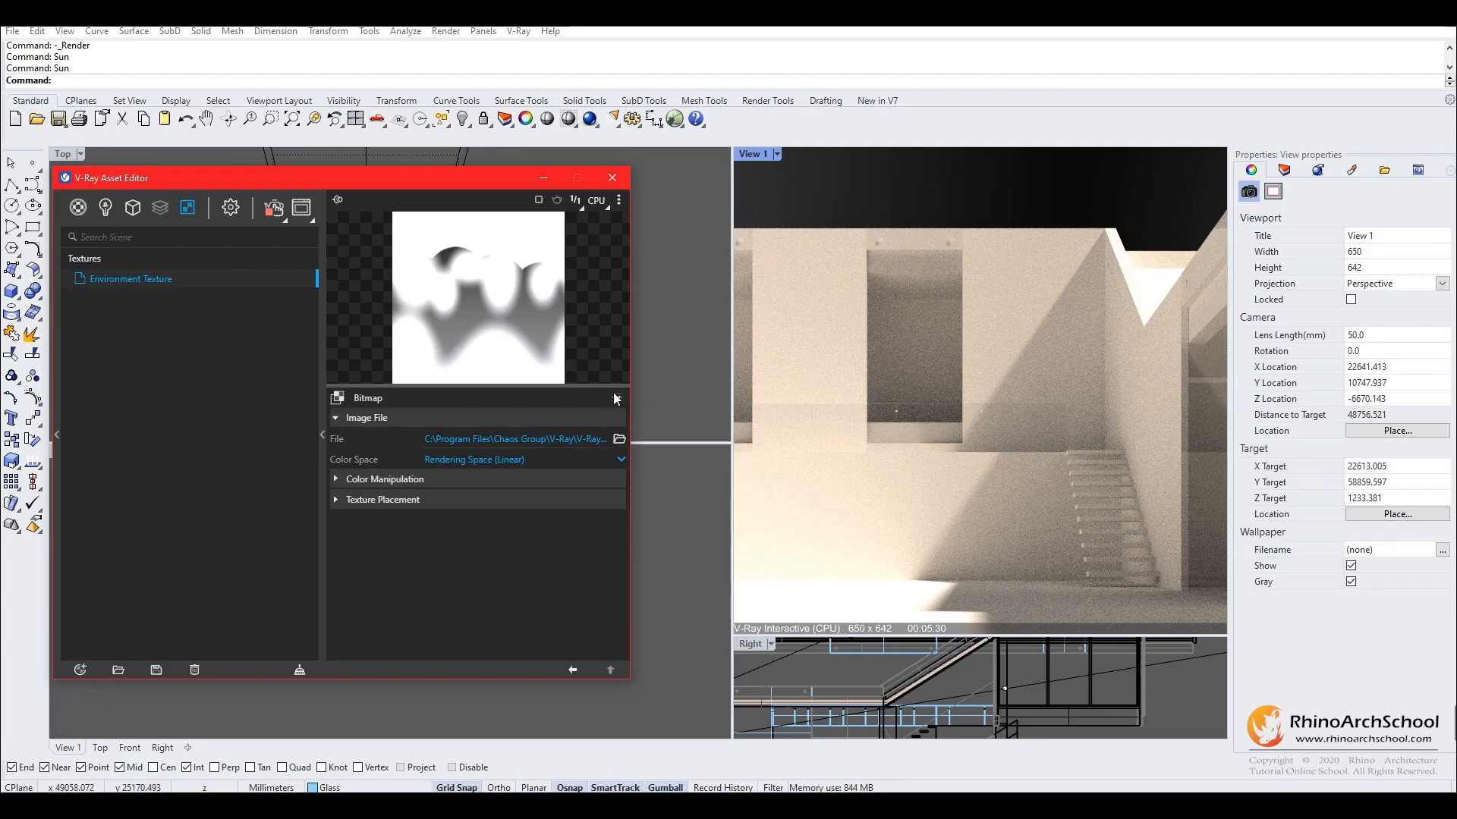
pyautogui.click(337, 400)
pyautogui.click(372, 483)
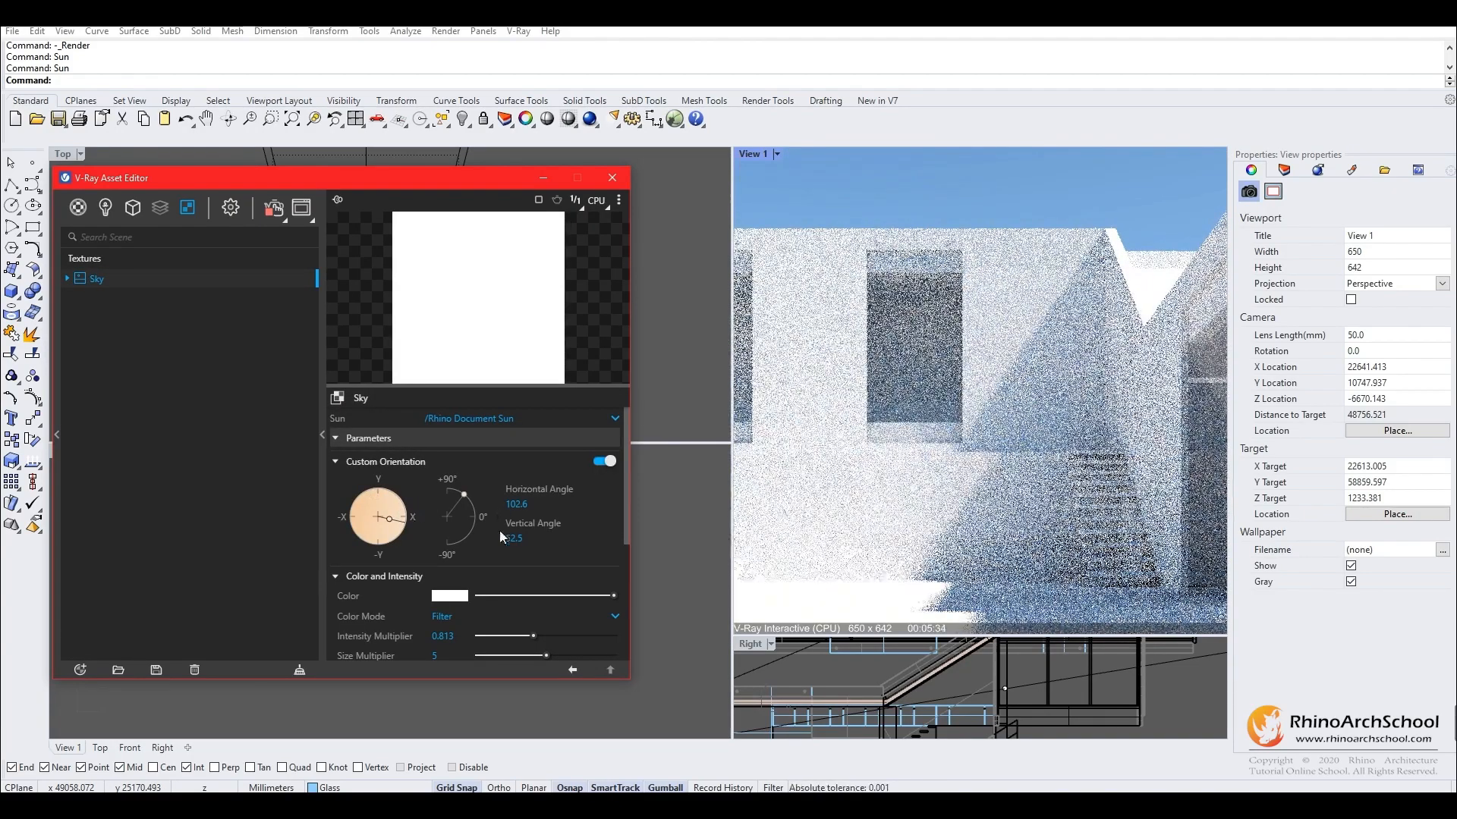
# Try several sky models for the V-Ray Sky texture, including CIE Clear, Hosek et al and Improved, and settle on Preetham et al.
pyautogui.scroll(-2, 492, 510)
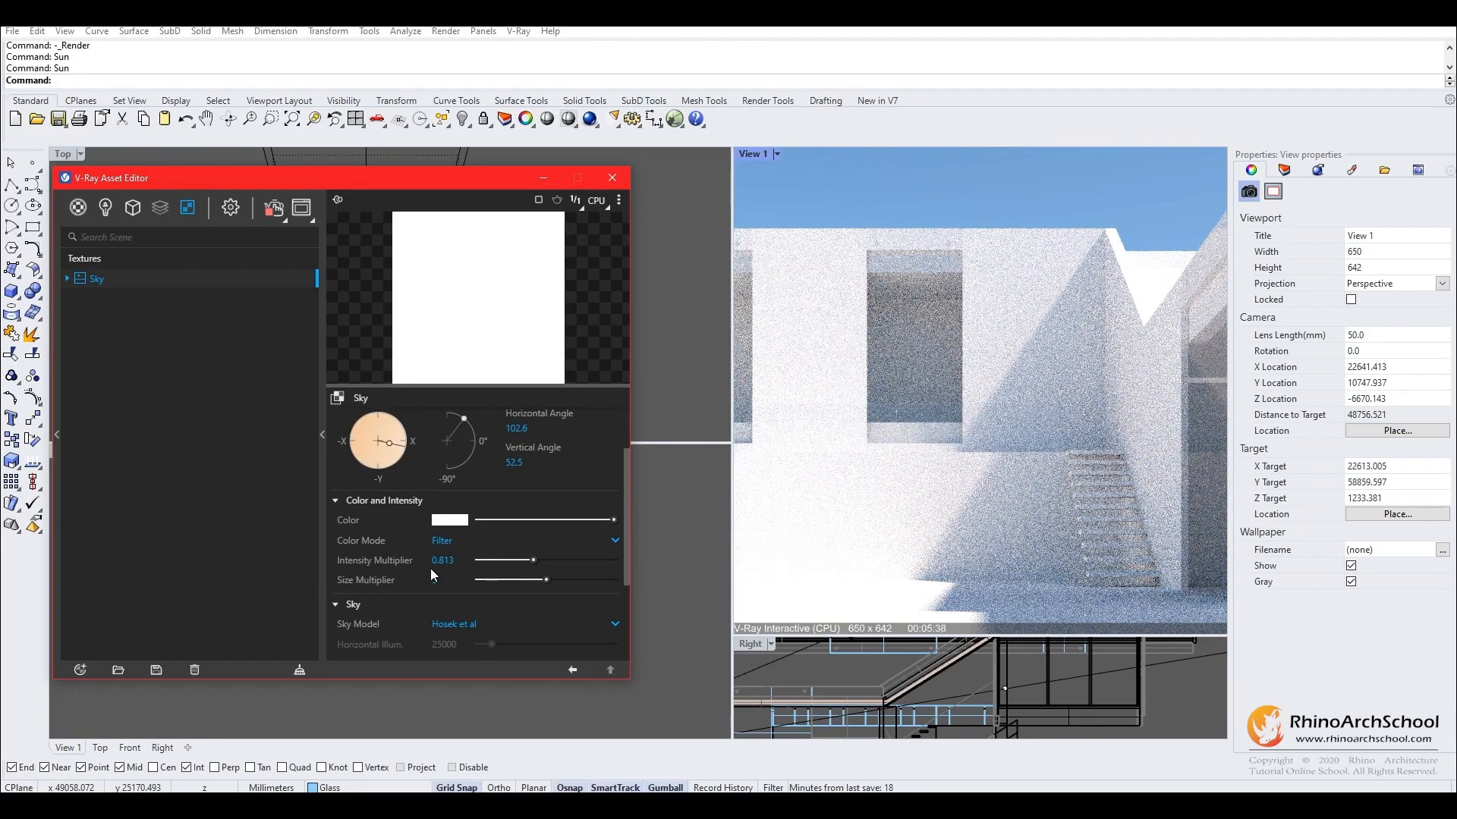
pyautogui.scroll(-2, 430, 575)
pyautogui.click(466, 549)
pyautogui.click(467, 566)
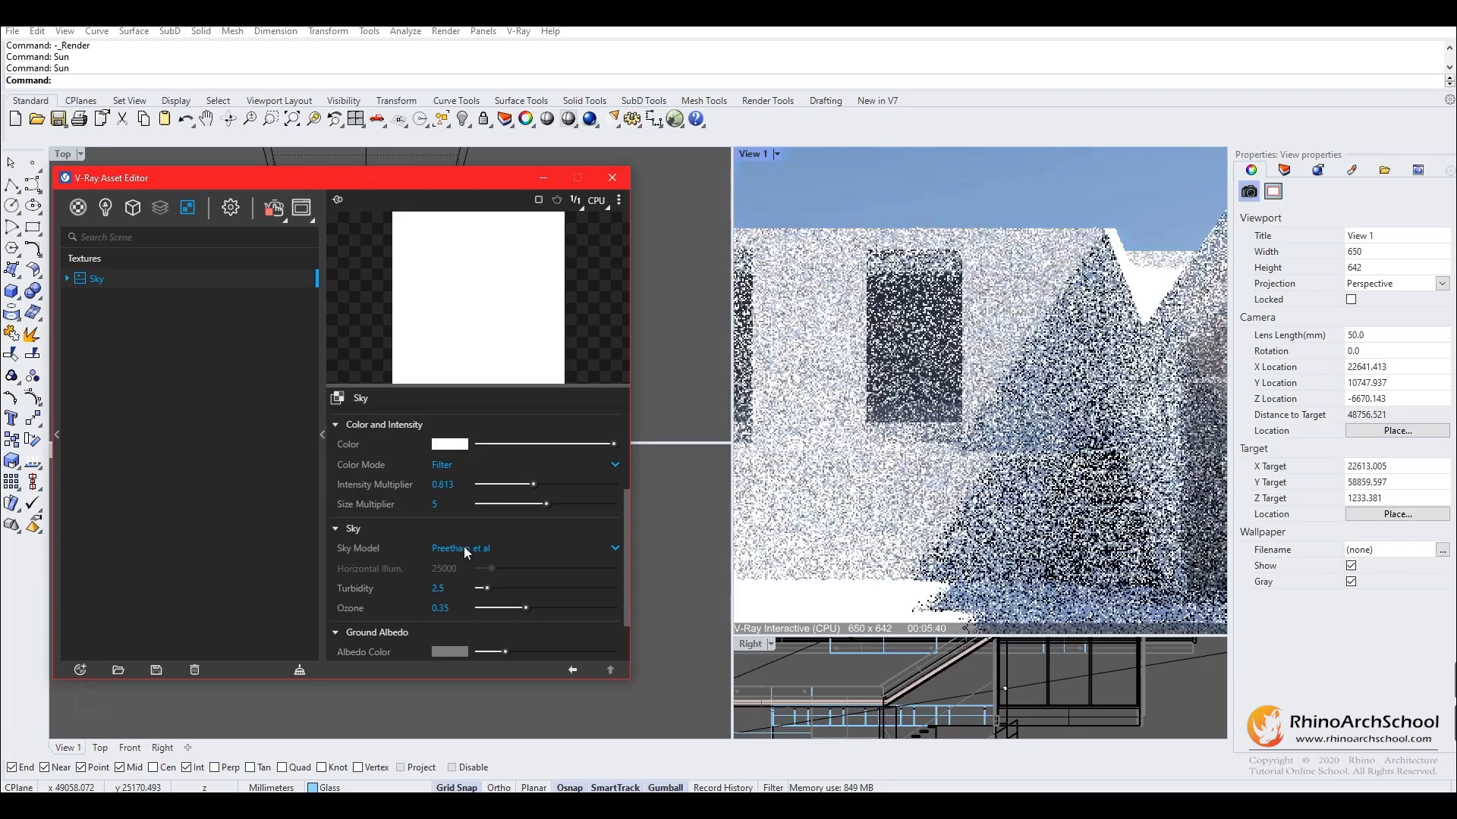
pyautogui.click(463, 549)
pyautogui.click(463, 590)
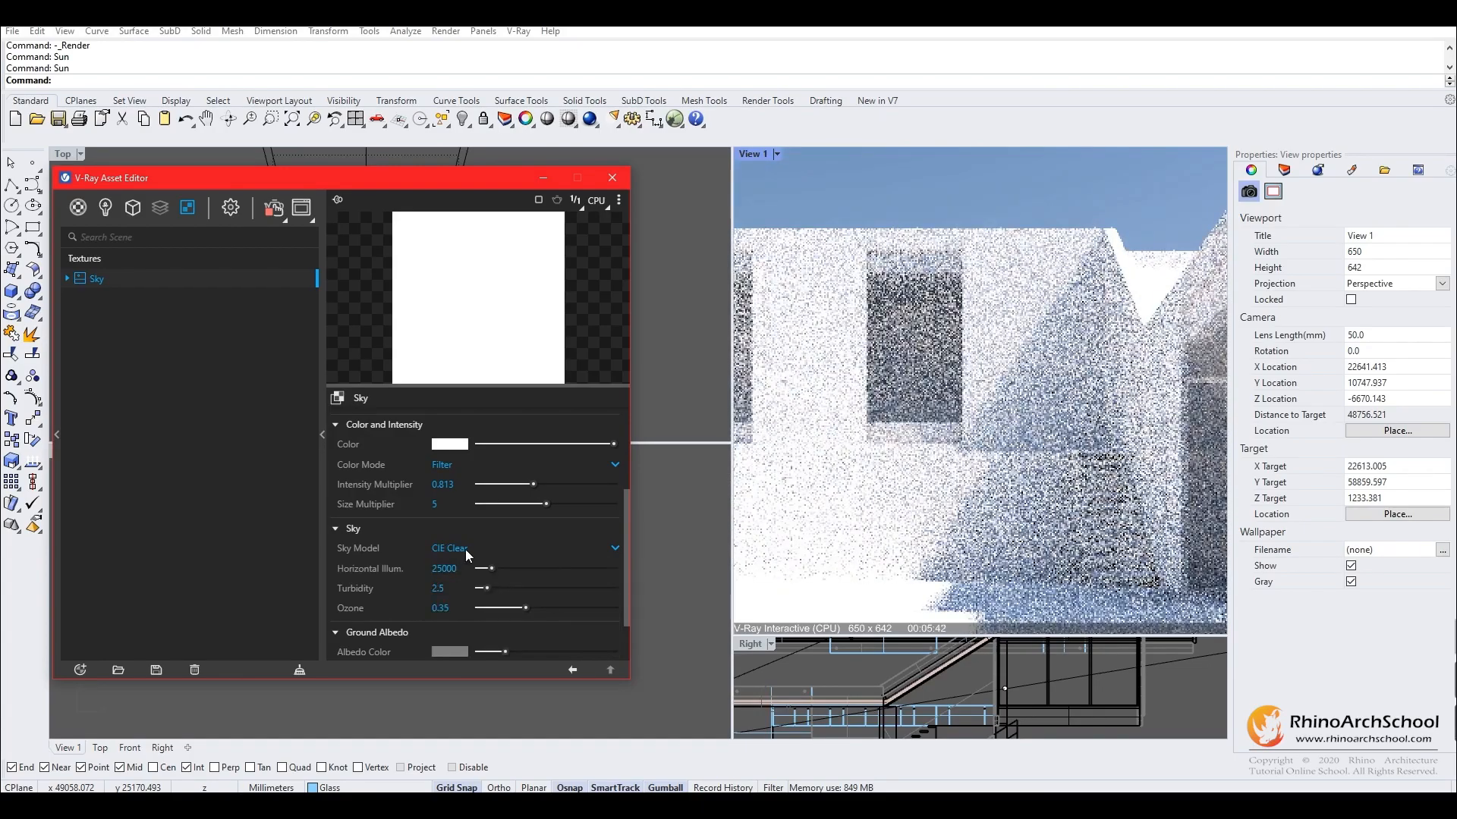
pyautogui.click(466, 549)
pyautogui.click(463, 613)
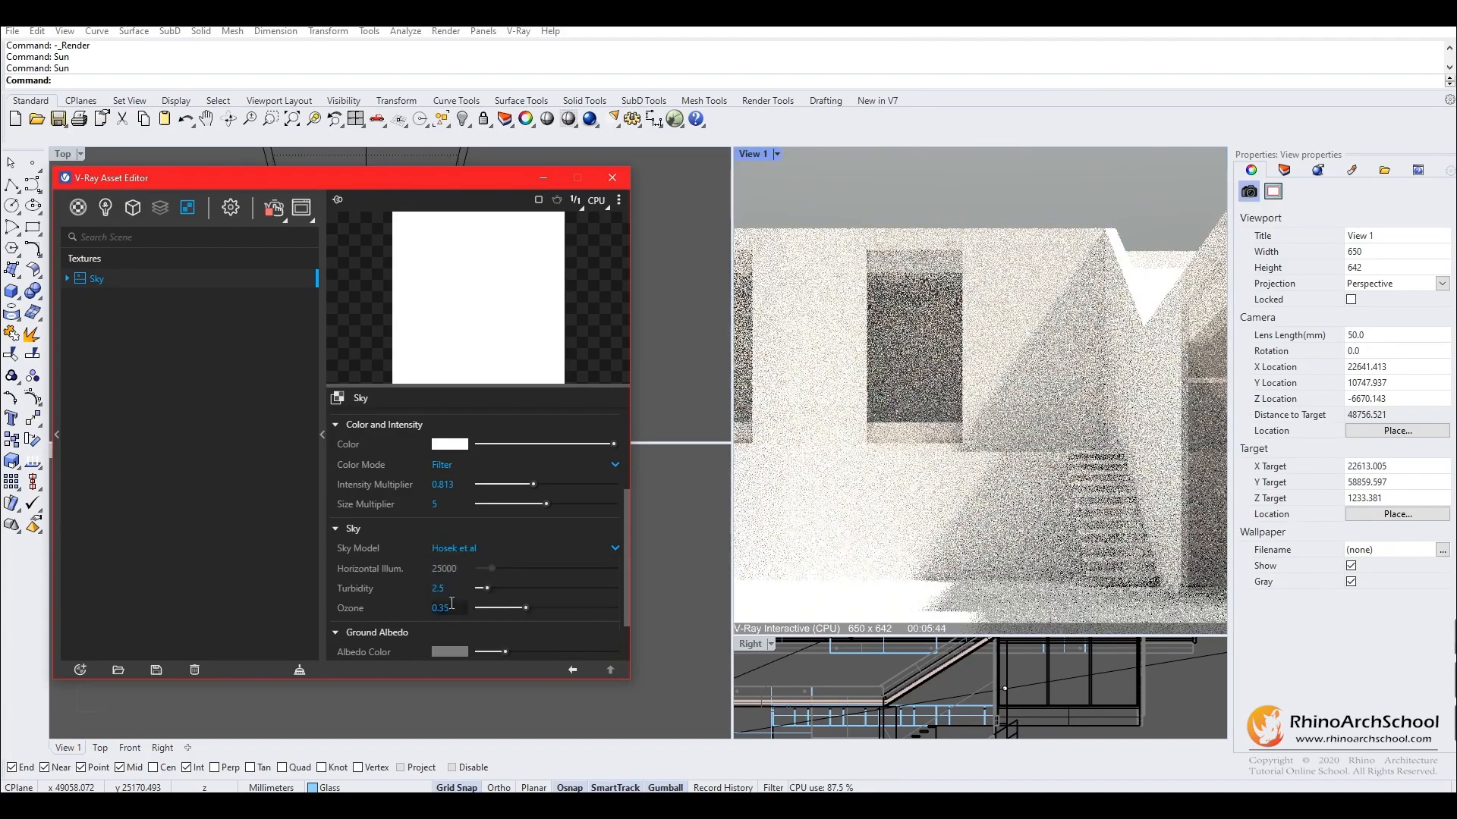
pyautogui.click(458, 547)
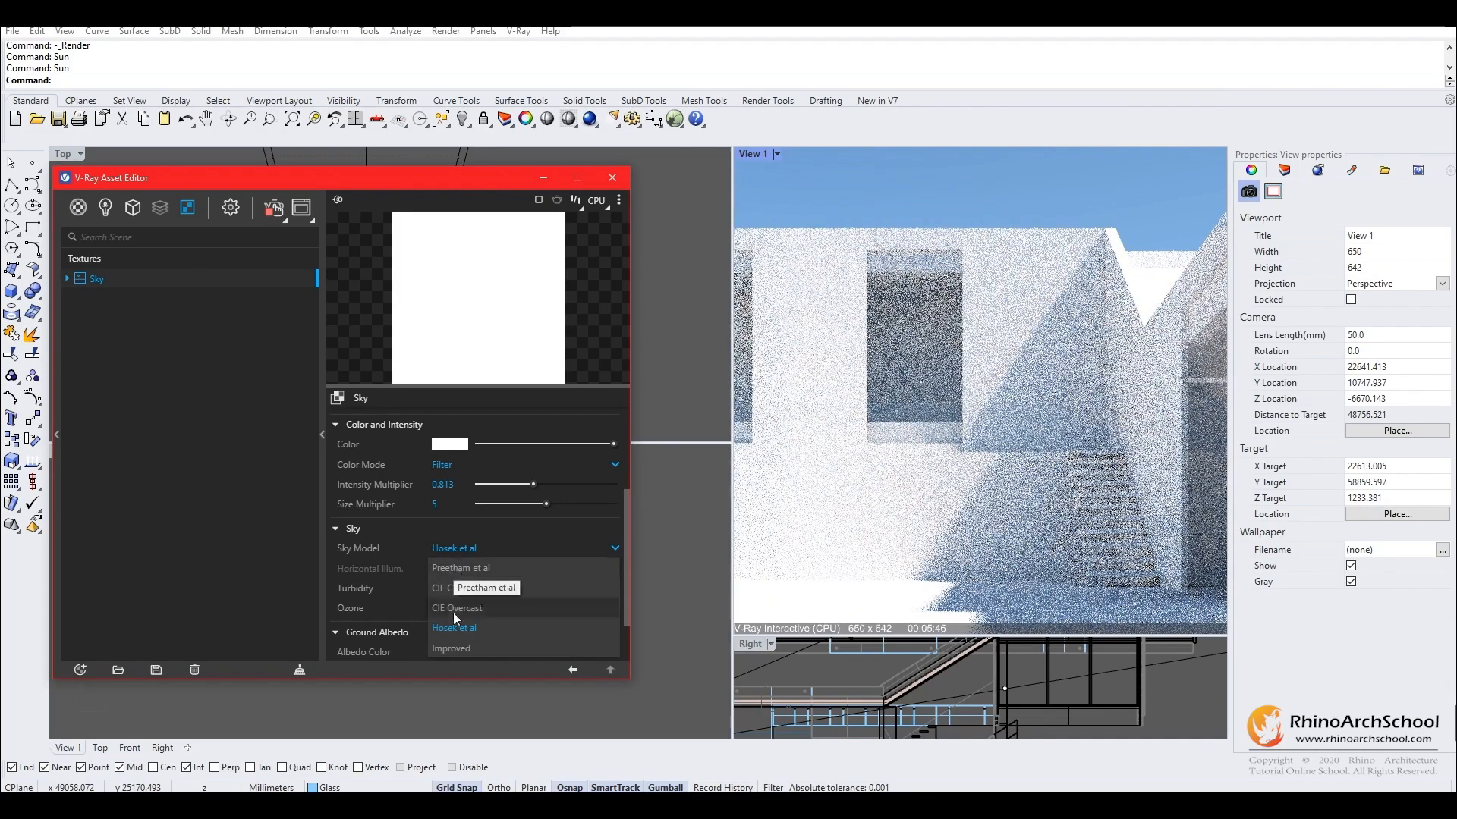
pyautogui.click(452, 648)
pyautogui.click(471, 547)
pyautogui.click(463, 569)
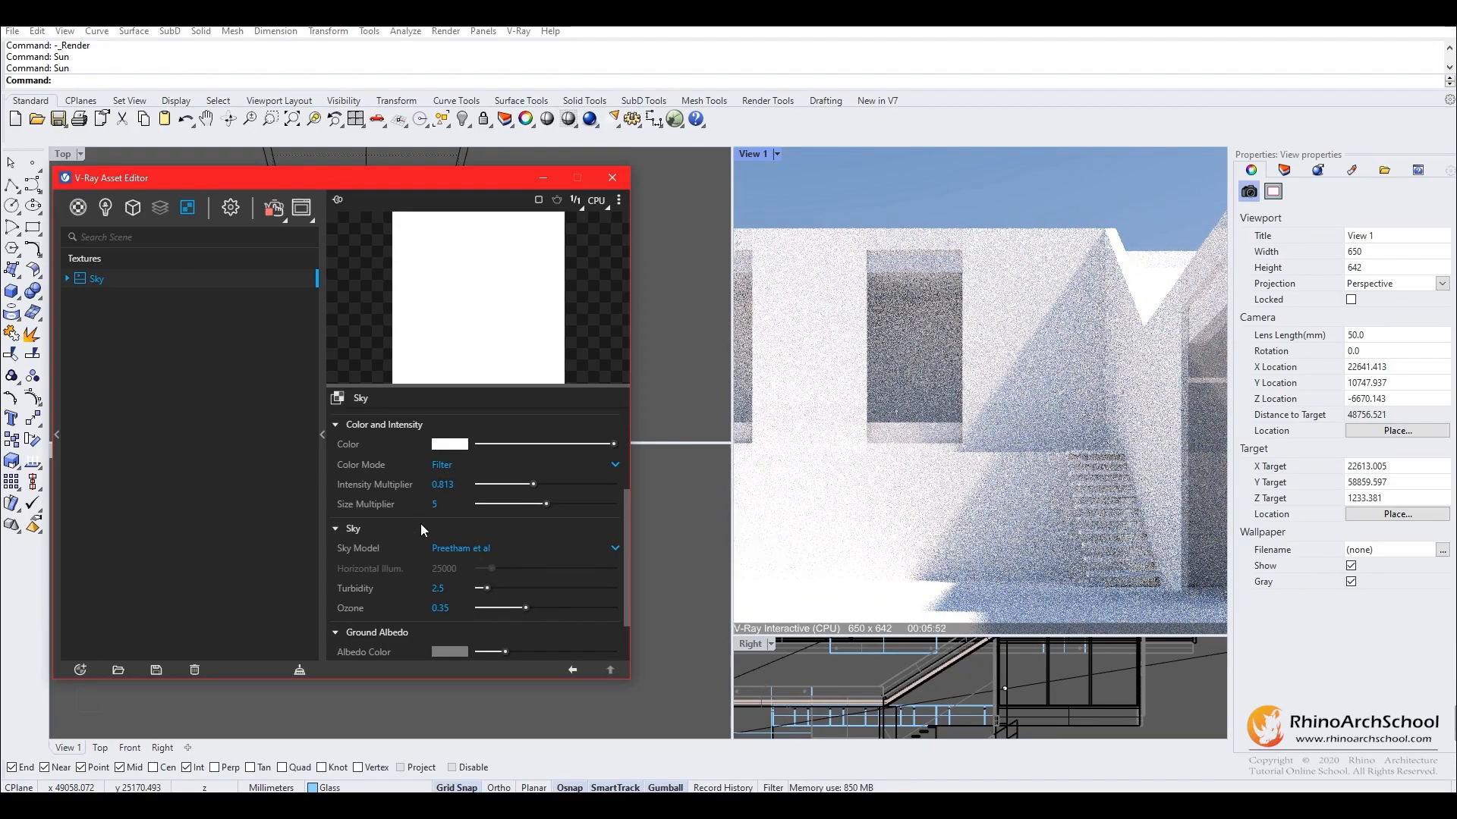
# Reduce the Rhino Document Sun's intensity multiplier to 0.521 and close the V-Ray Asset Editor.
pyautogui.click(520, 484)
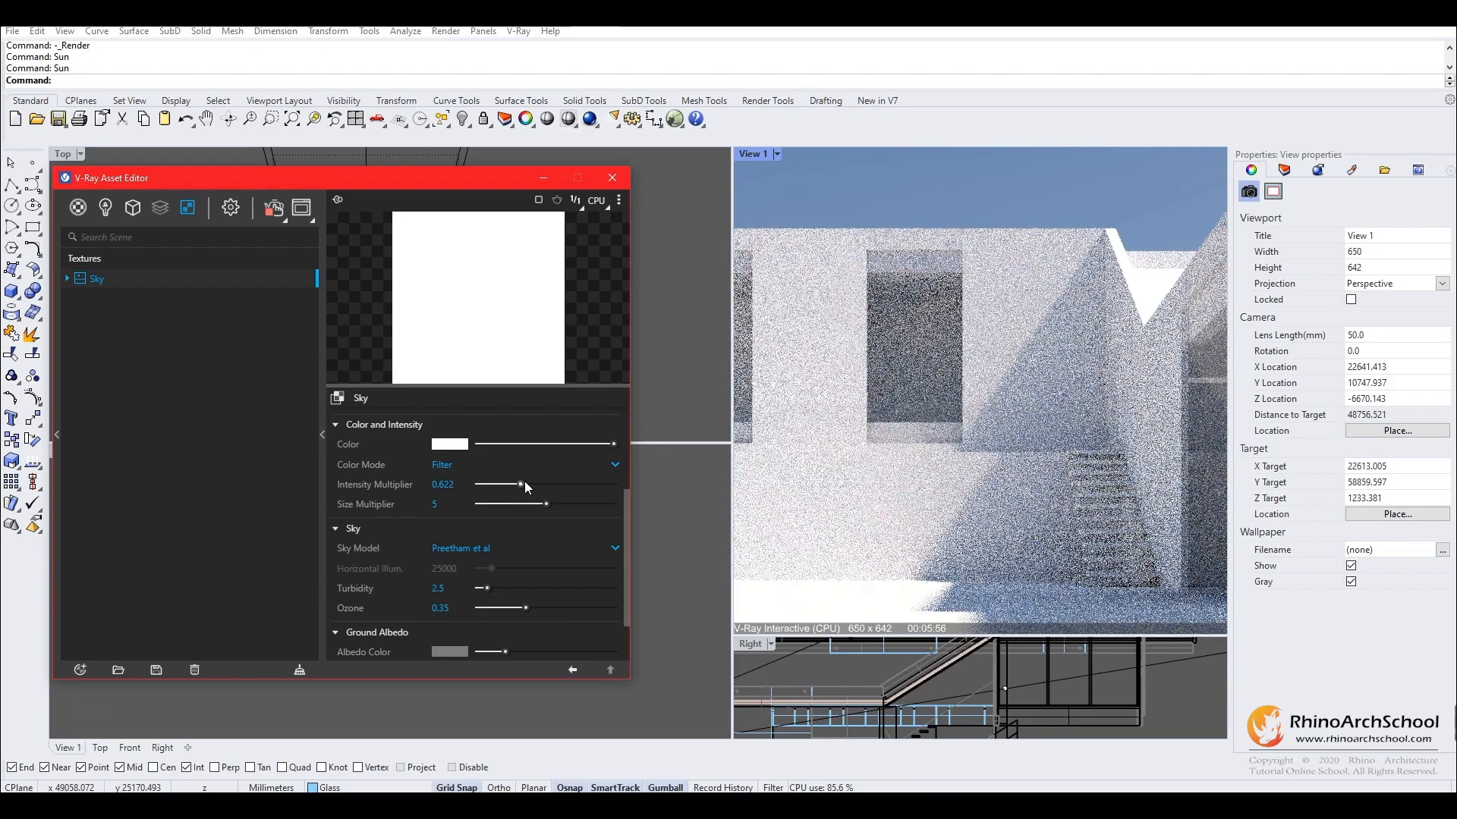
pyautogui.click(106, 207)
pyautogui.click(139, 281)
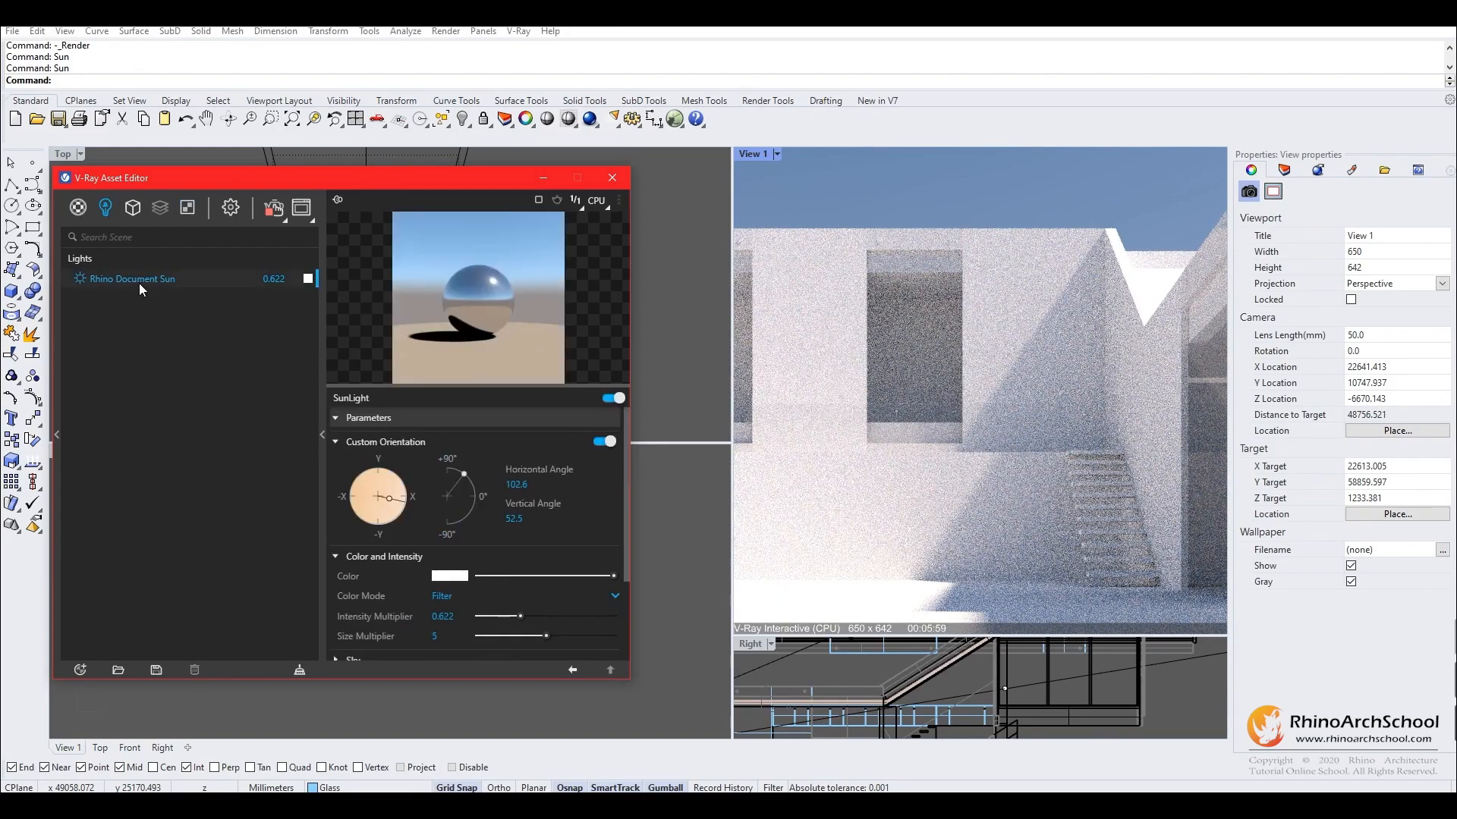
pyautogui.click(507, 617)
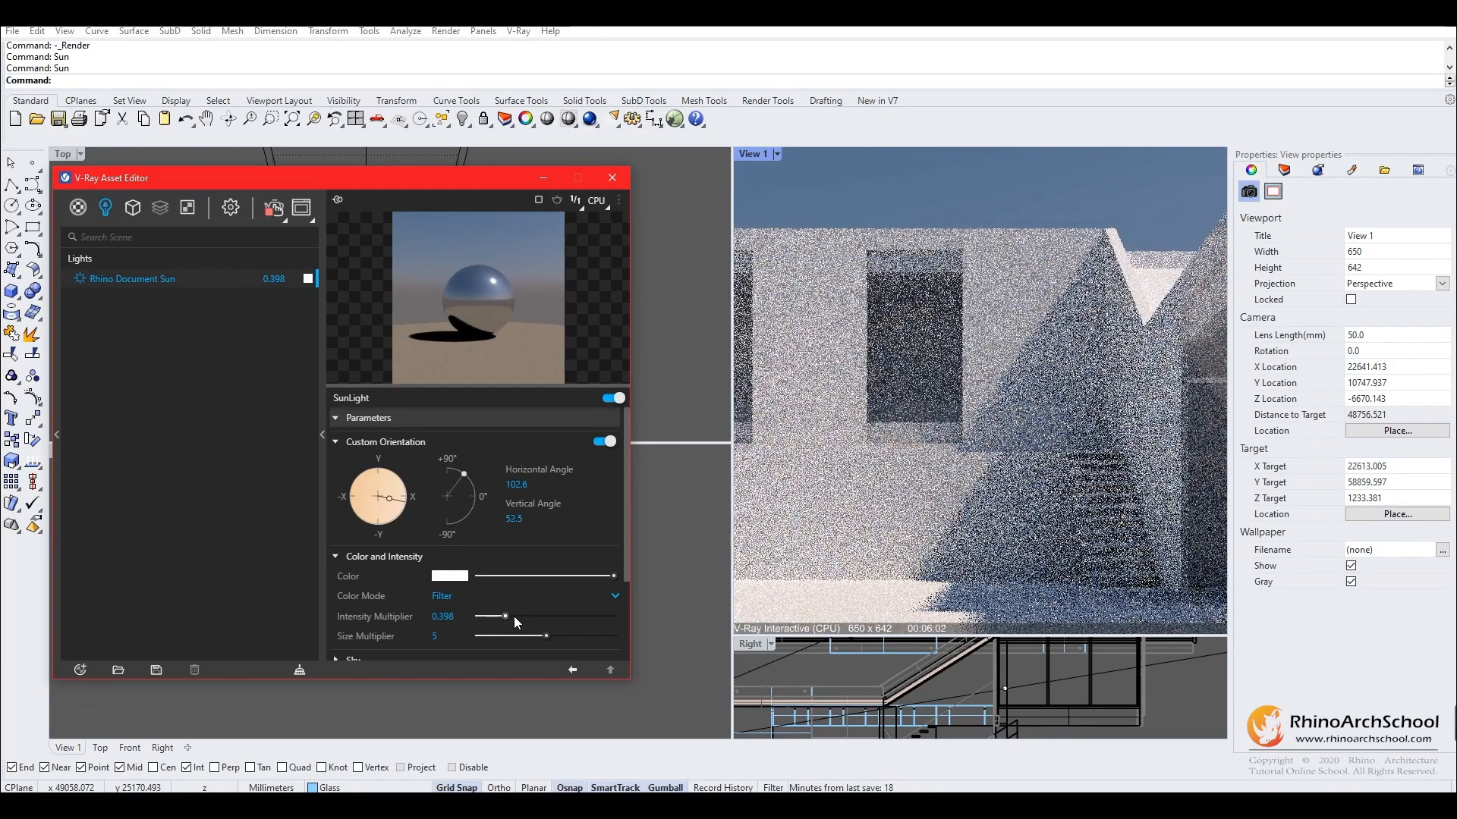
pyautogui.click(512, 616)
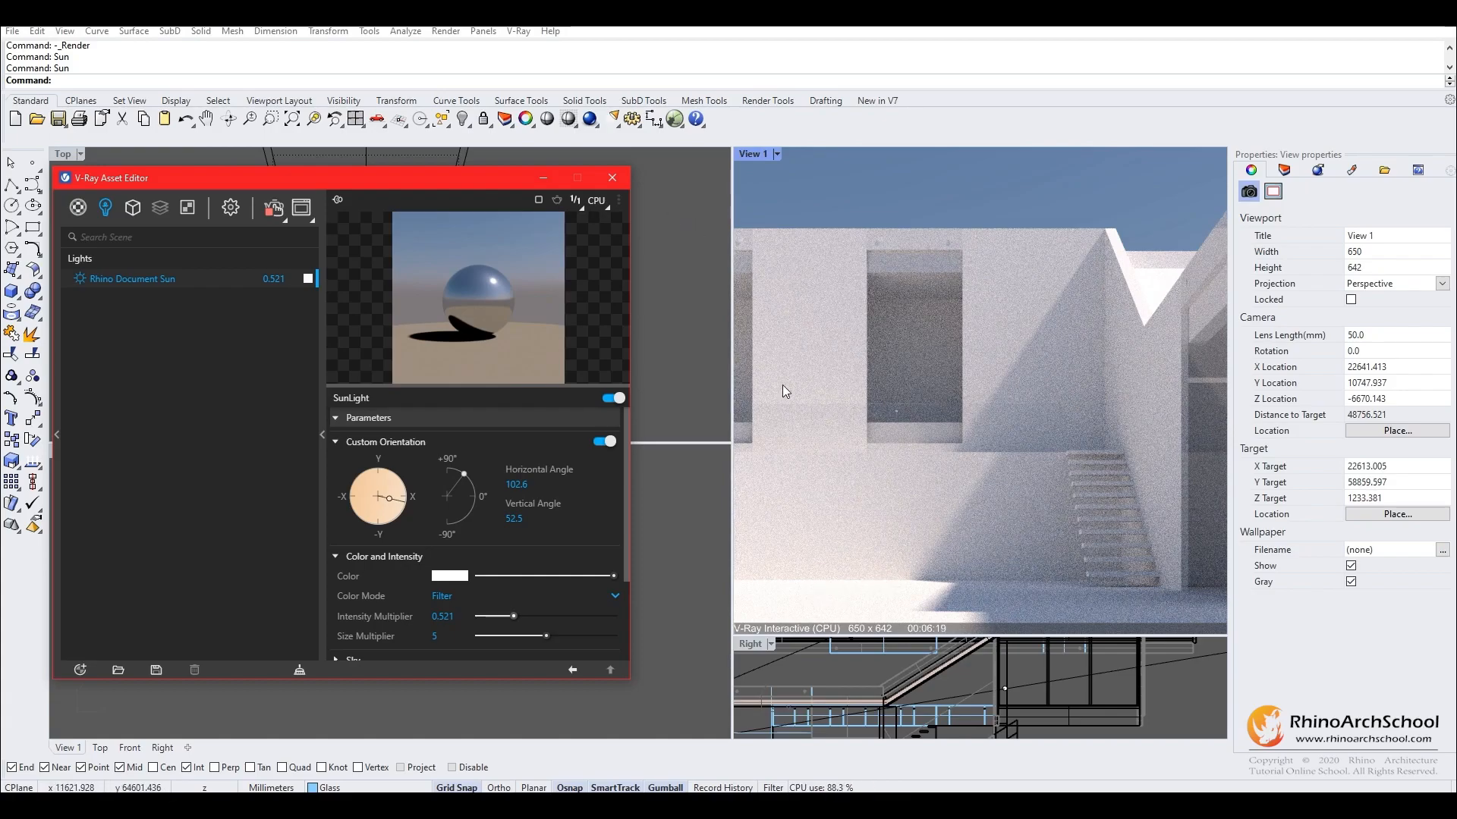
pyautogui.click(612, 179)
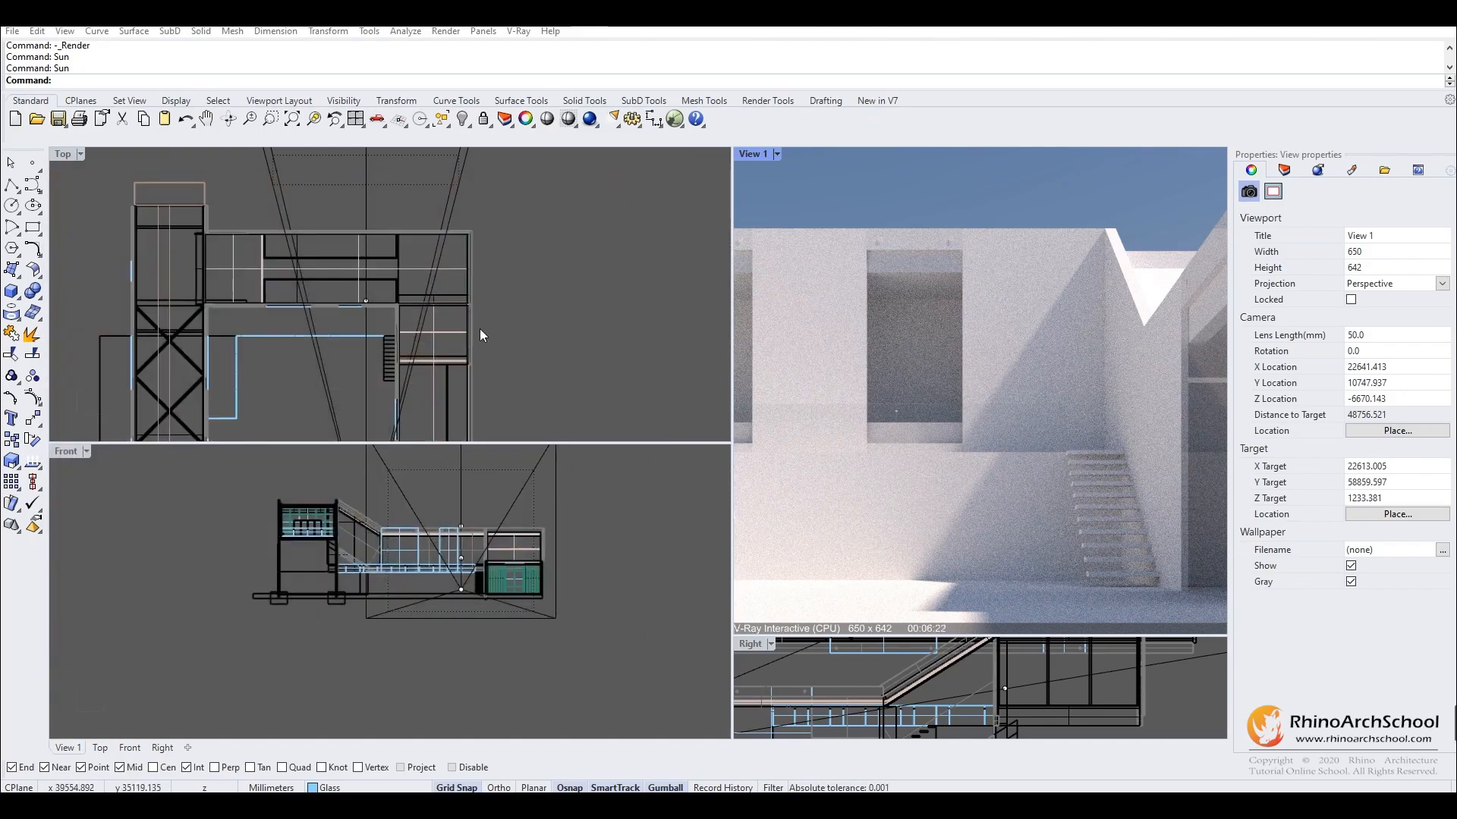
# Switch the Top viewport to a Perspective view and set its display mode to Shaded.
pyautogui.click(79, 154)
pyautogui.moveTo(181, 515)
pyautogui.click(326, 652)
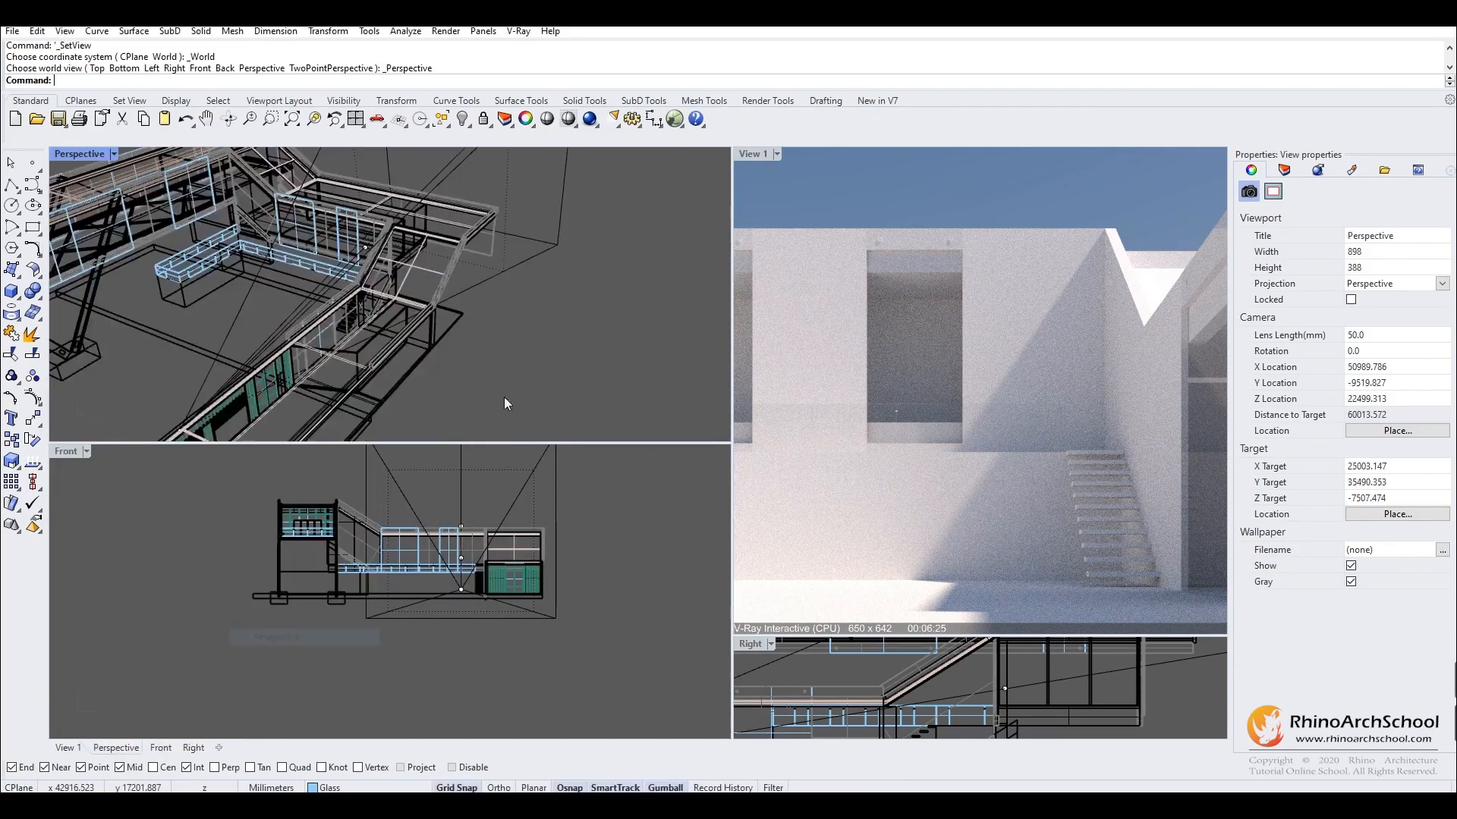
pyautogui.click(117, 186)
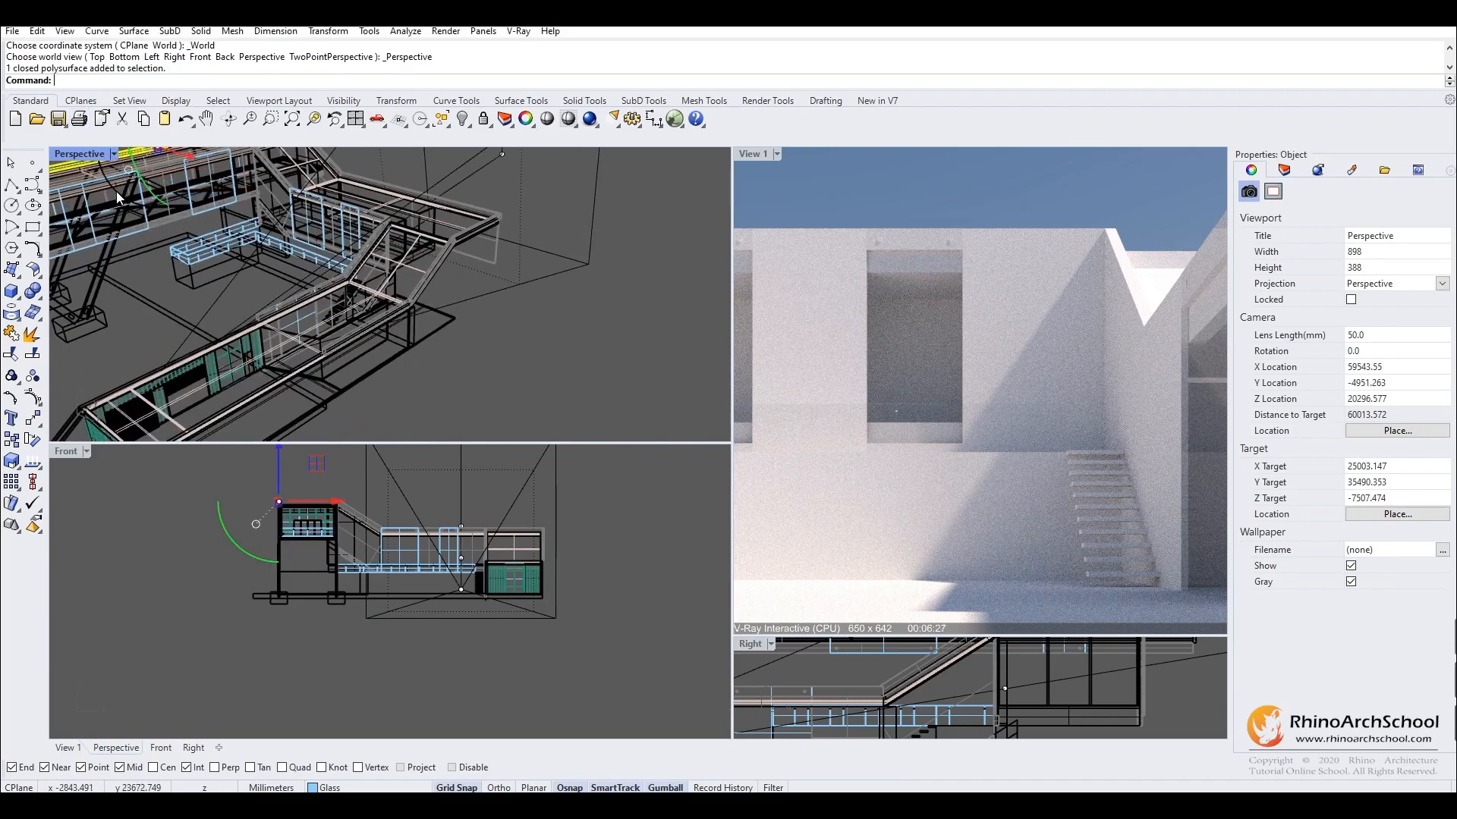
pyautogui.click(114, 154)
pyautogui.click(116, 205)
pyautogui.click(612, 348)
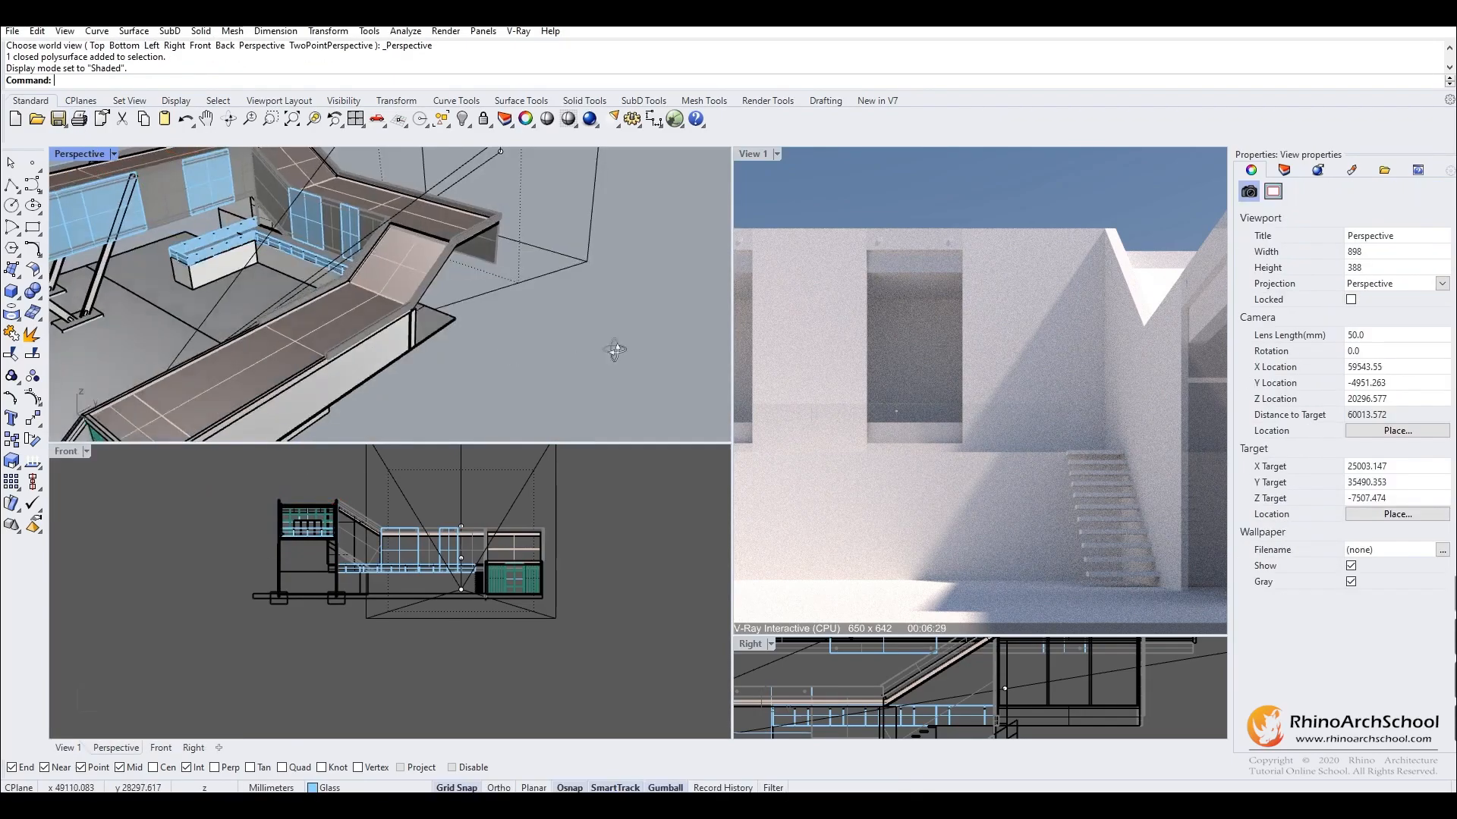
# Import the White Oak 001 tree from Chaos Cosmos and place it in the courtyard.
pyautogui.click(519, 31)
pyautogui.click(531, 64)
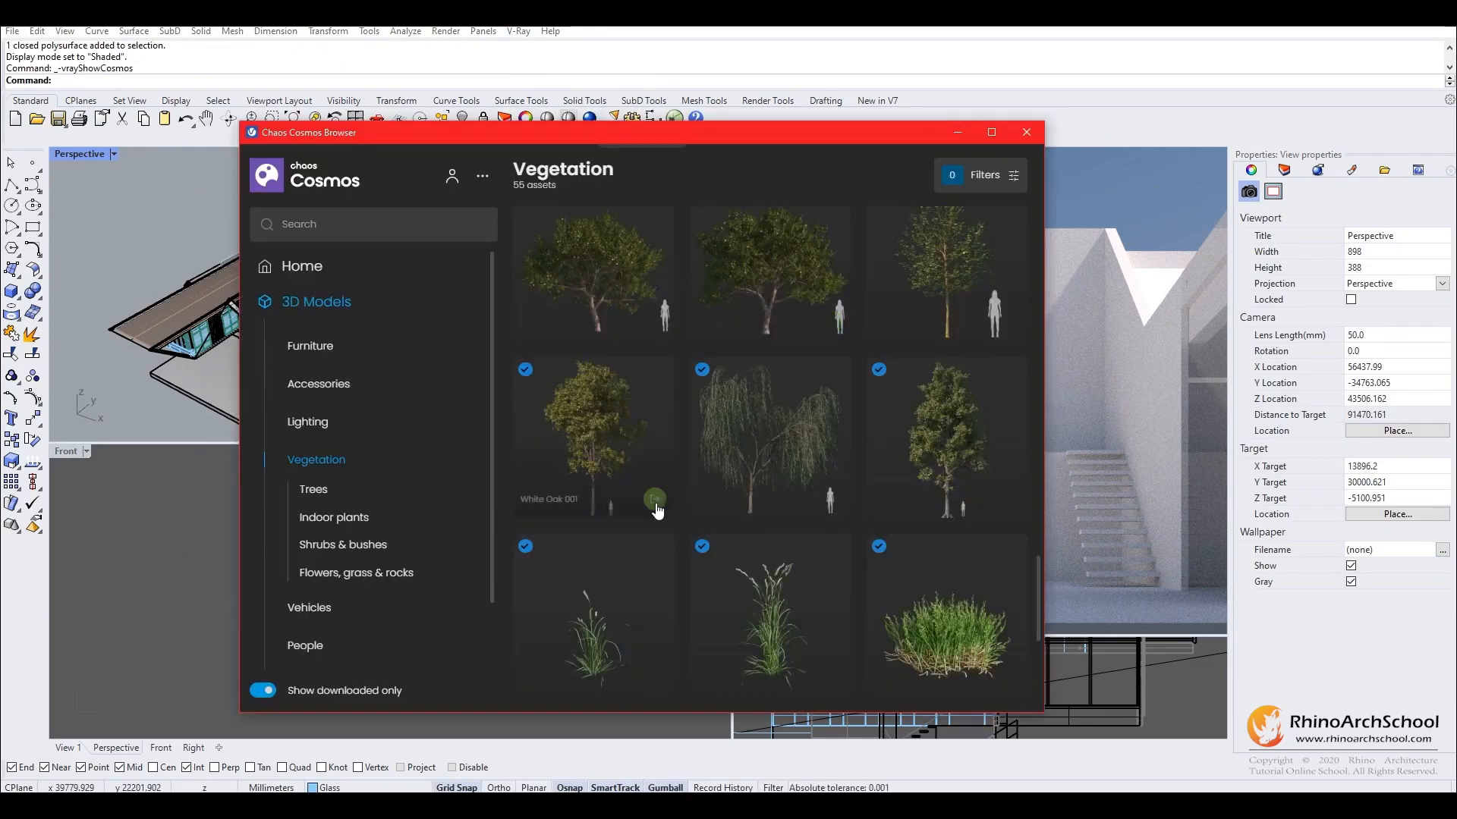
pyautogui.click(655, 500)
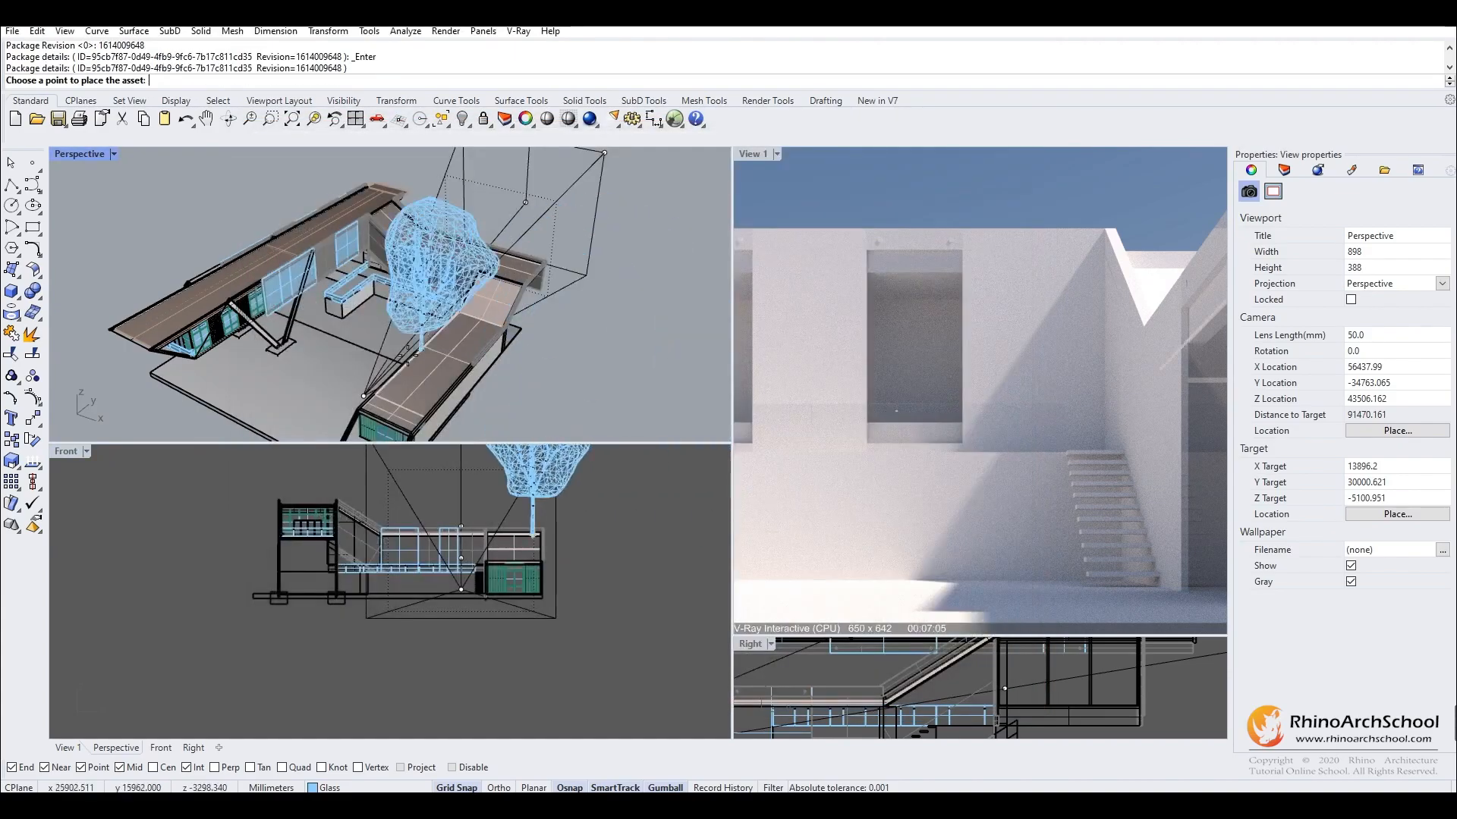
pyautogui.click(370, 349)
pyautogui.press('Escape')
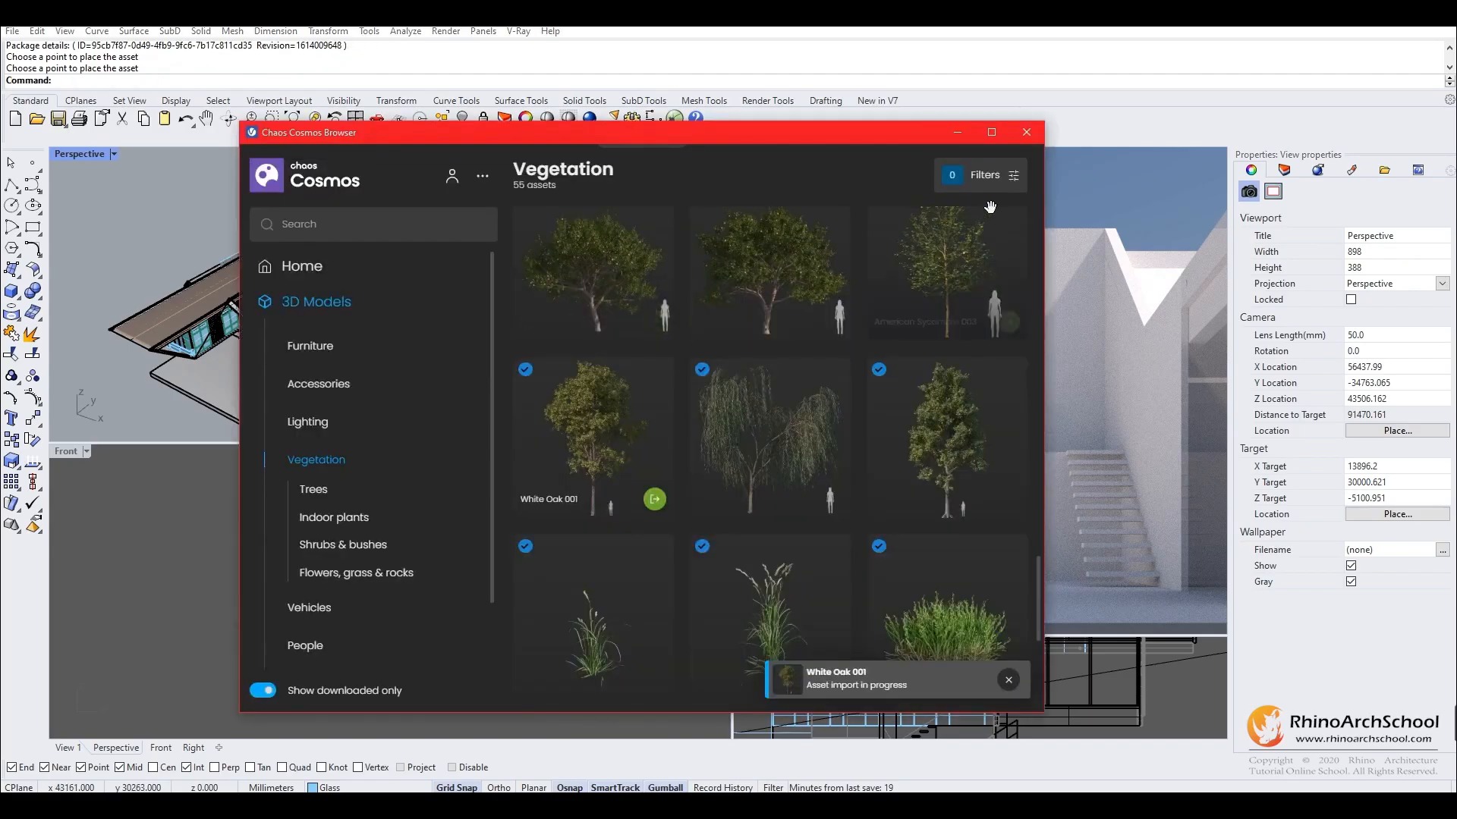
# Close the Chaos Cosmos browser and delete the placed White Oak 001 tree.
pyautogui.click(1025, 137)
pyautogui.moveTo(366, 352); pyautogui.dragTo(429, 230, button='right')
pyautogui.click(429, 230)
pyautogui.press('Delete')
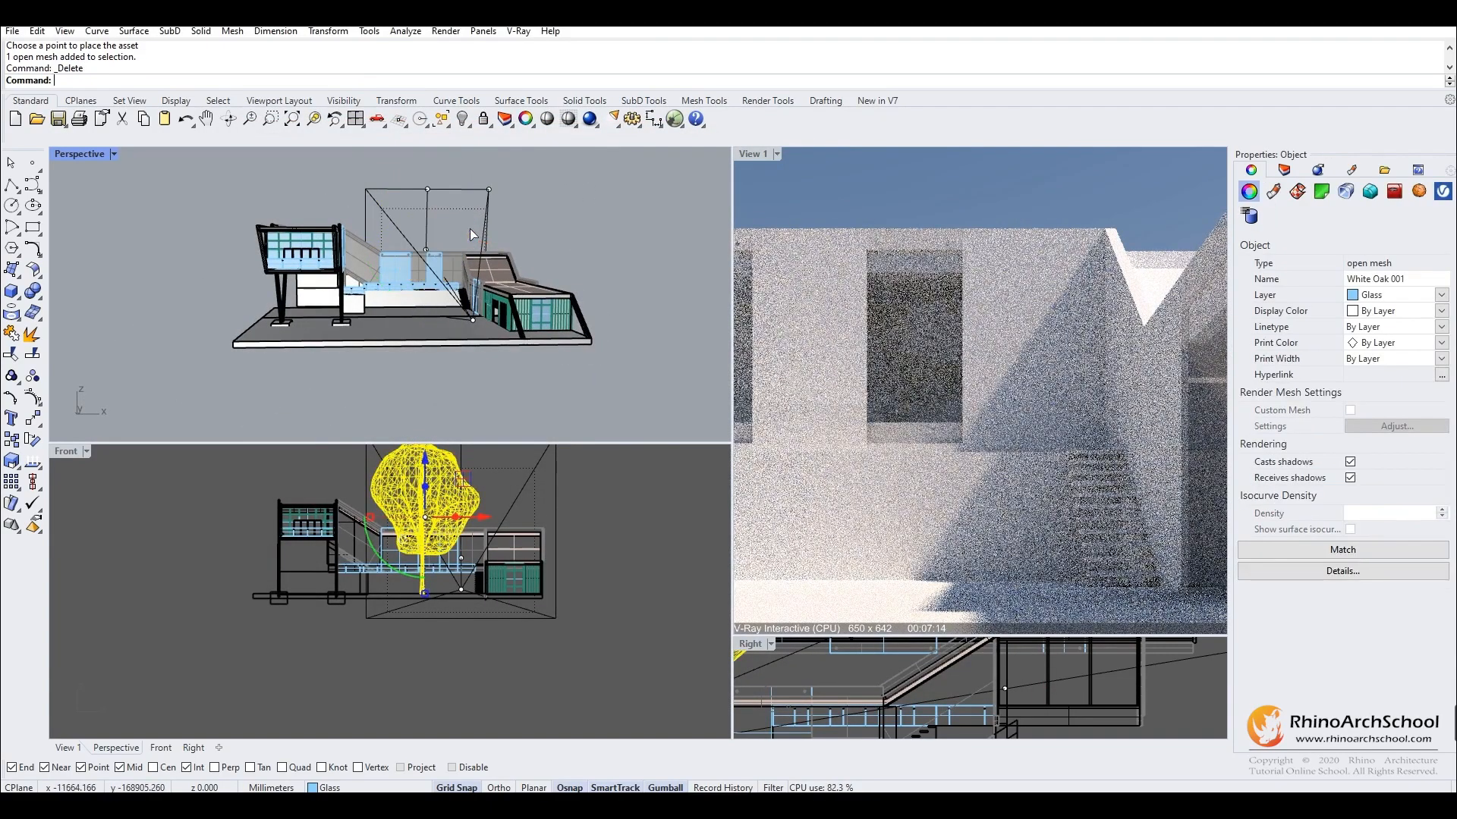
# Browse the downloaded vegetation in Chaos Cosmos for alternative trees, moving the browser aside to compare with the View 1 render.
pyautogui.click(519, 31)
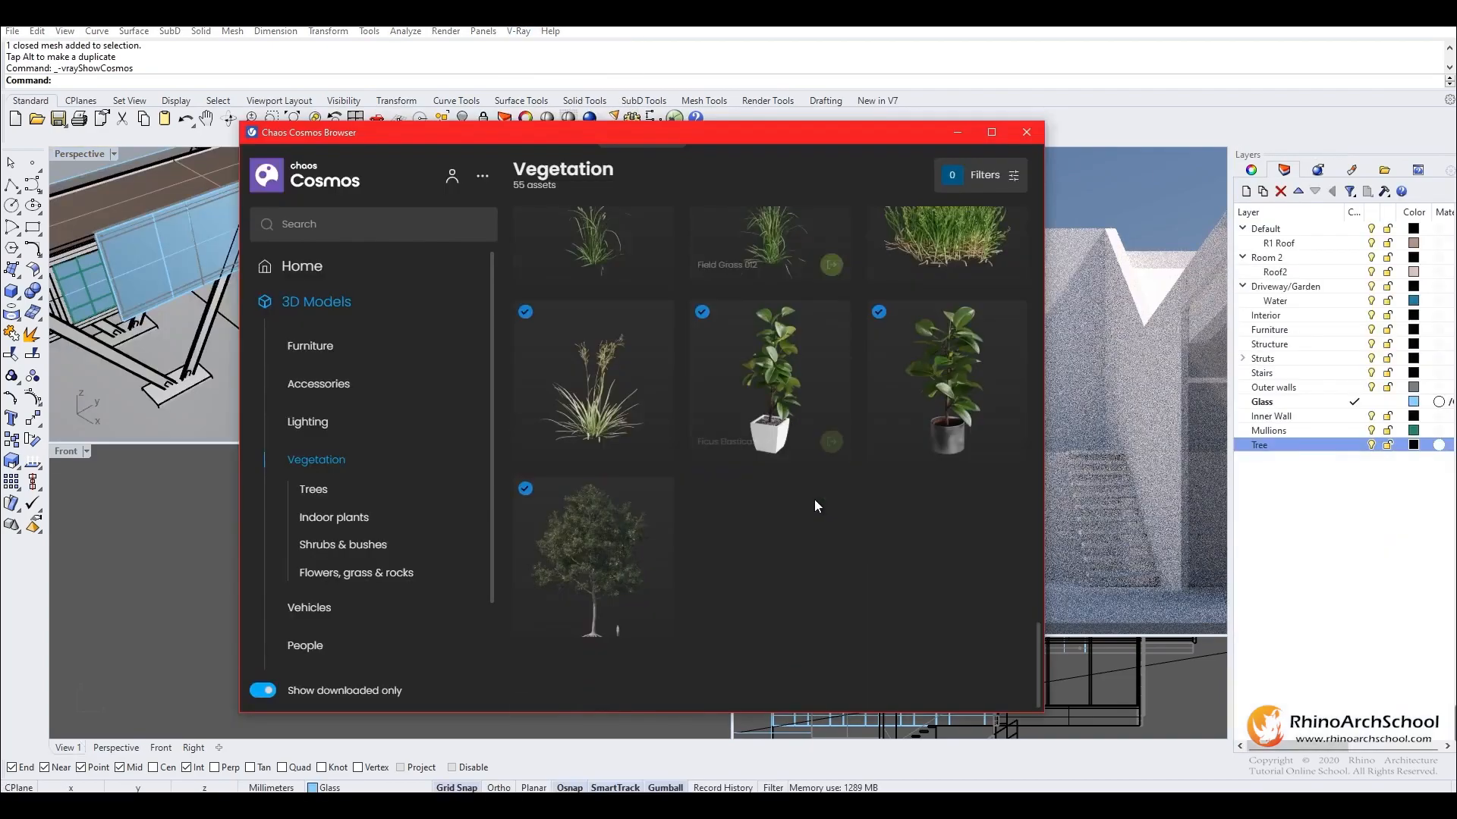
pyautogui.scroll(-5, 813, 499)
pyautogui.scroll(6, 830, 455)
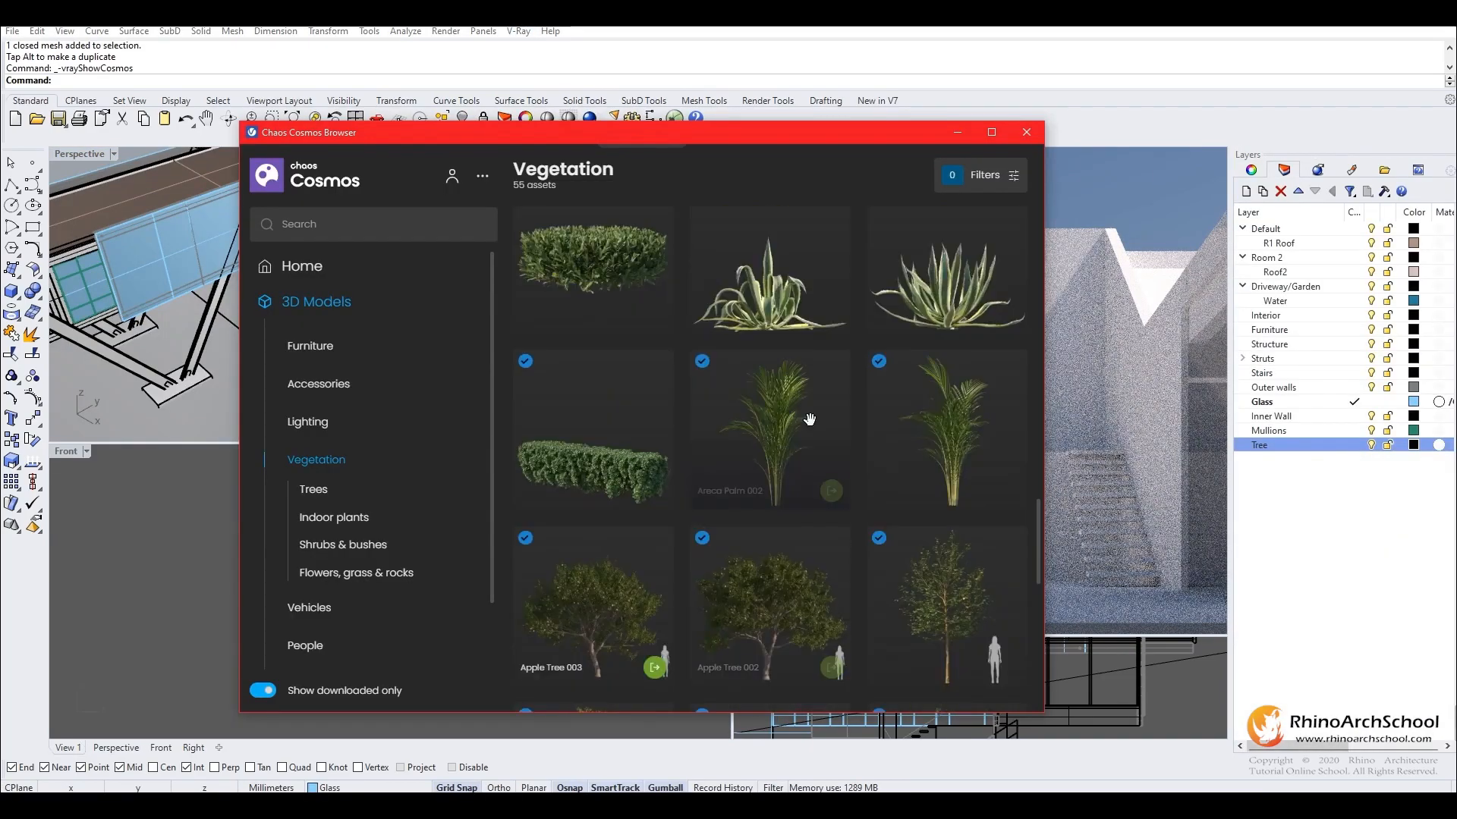
pyautogui.scroll(2, 805, 420)
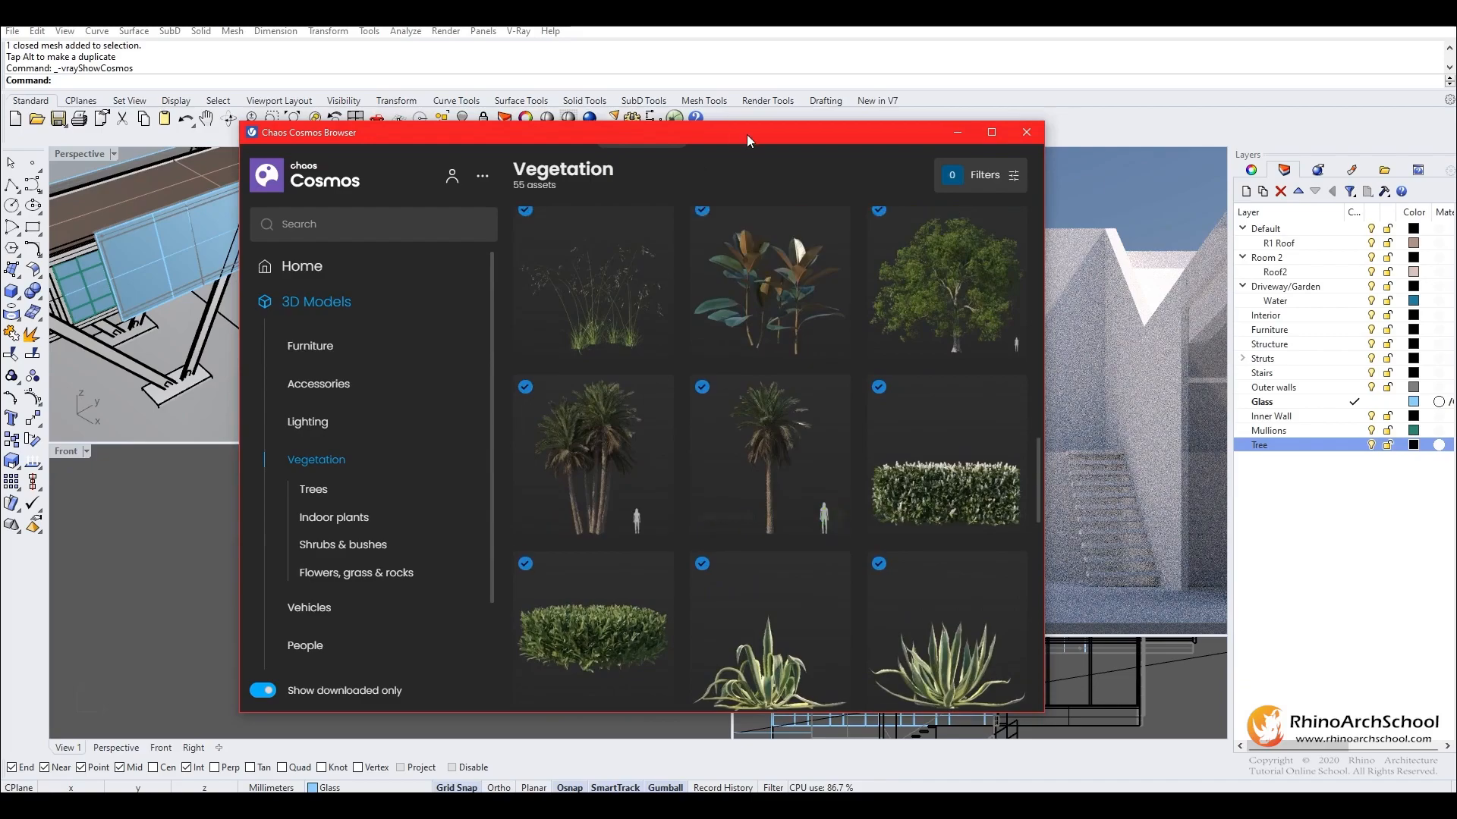
pyautogui.moveTo(747, 134); pyautogui.dragTo(381, 162)
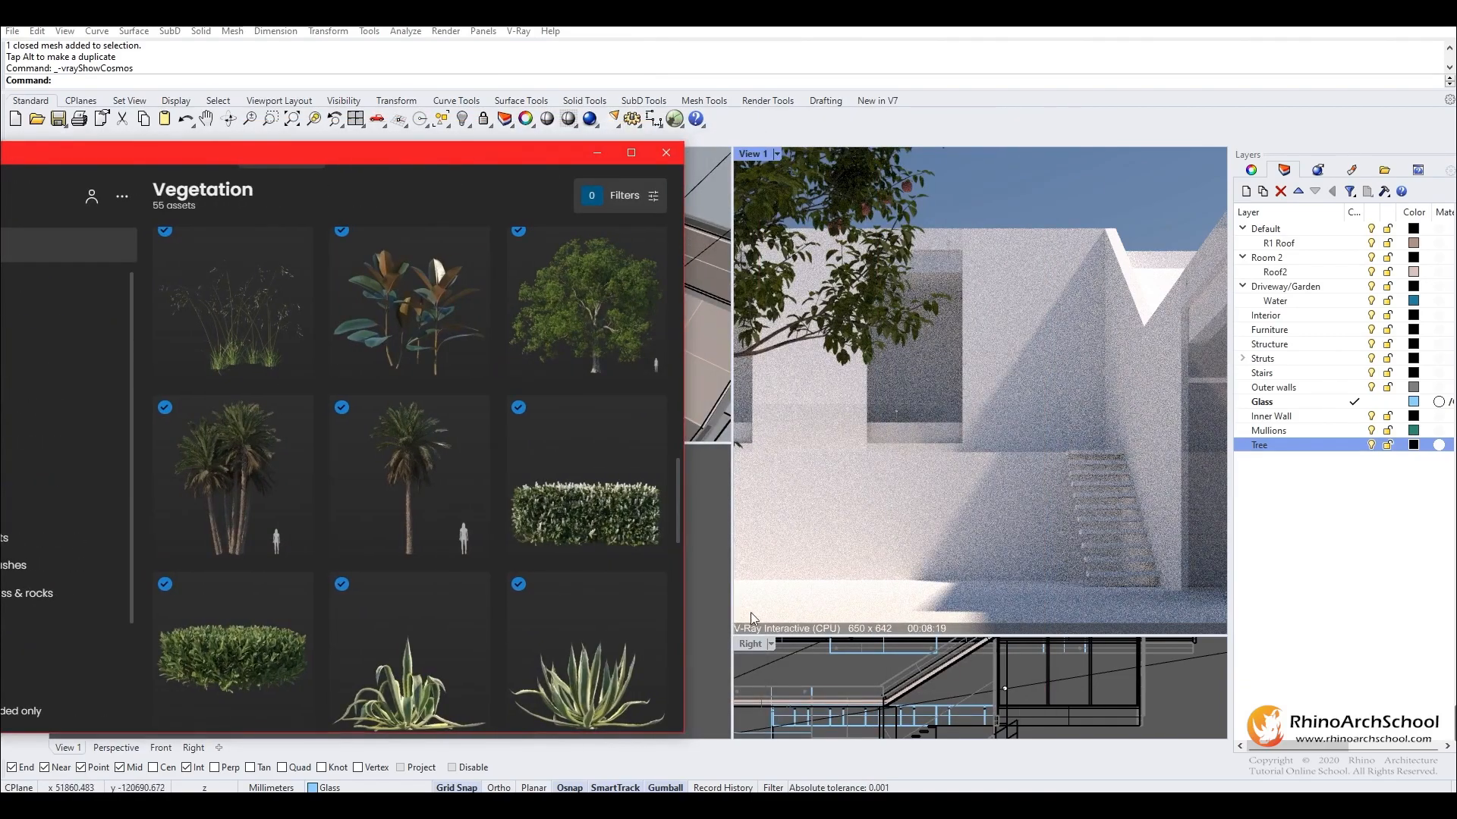
pyautogui.moveTo(444, 158); pyautogui.dragTo(390, 76)
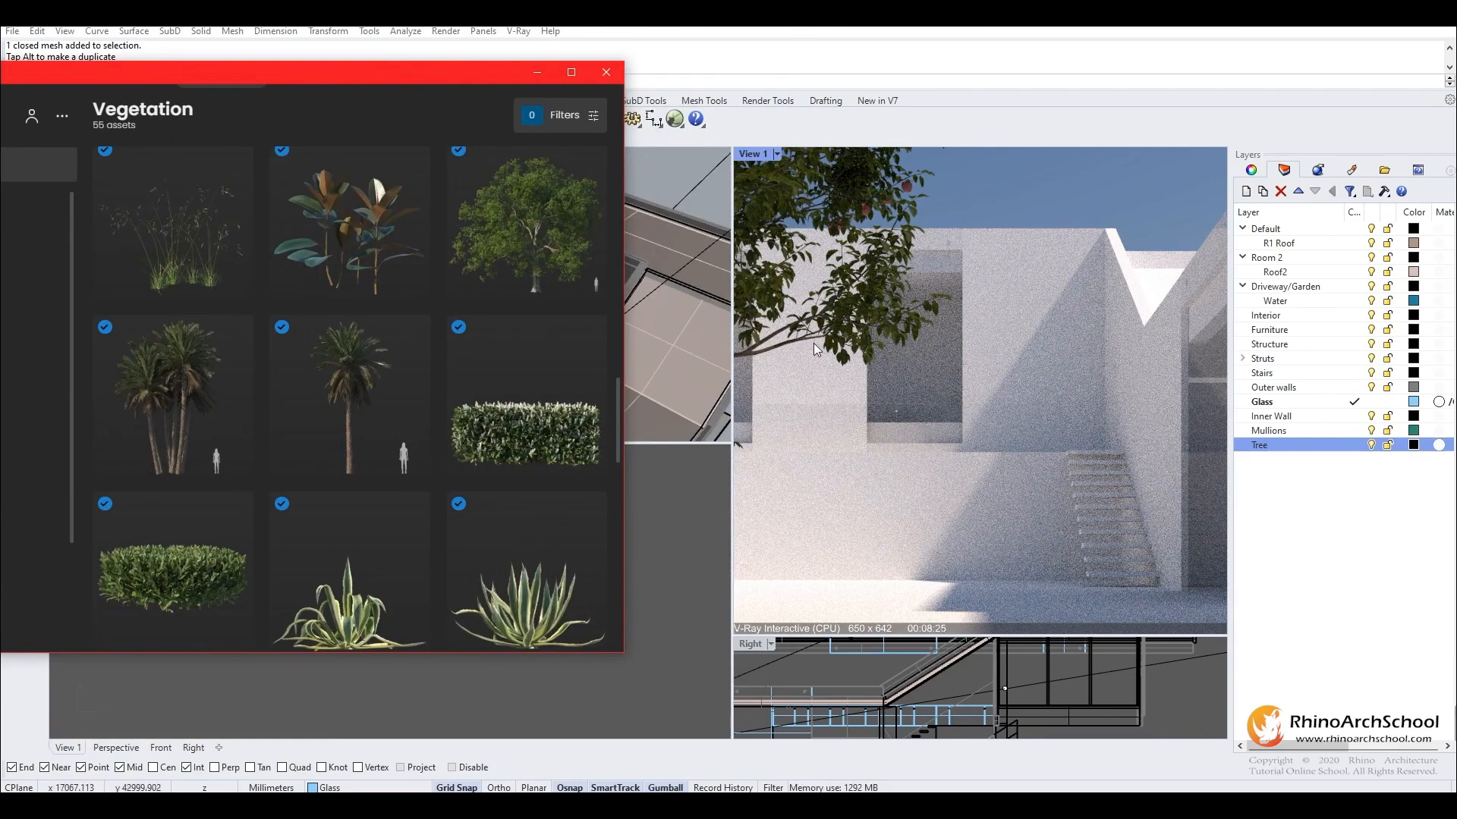
pyautogui.moveTo(442, 75); pyautogui.dragTo(509, 79)
pyautogui.scroll(5, 651, 354)
pyautogui.scroll(2, 654, 409)
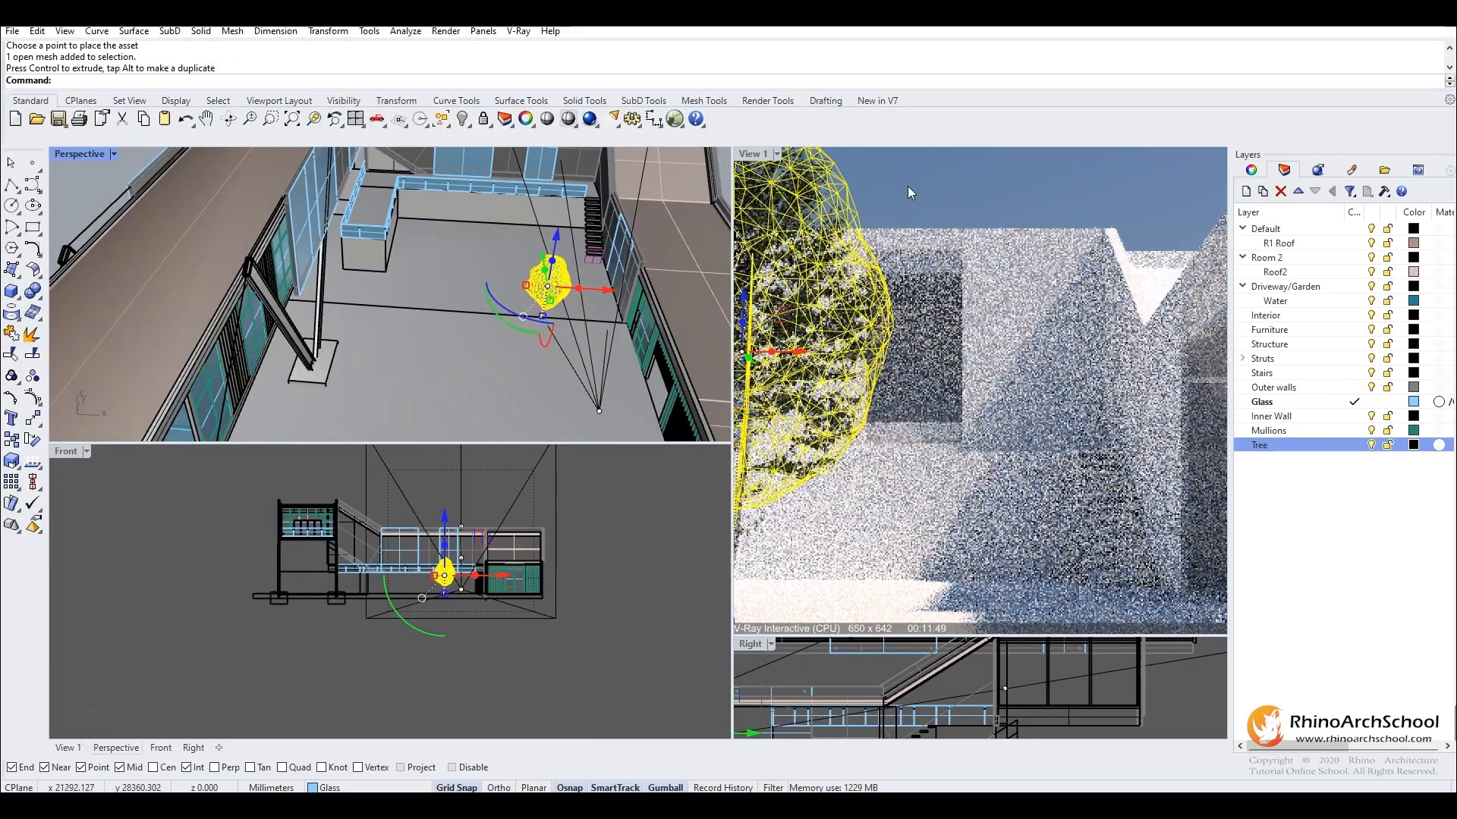
# Move the small tree in front of the camera slightly along the Y axis towards the camera and deselect it.
pyautogui.click(908, 187)
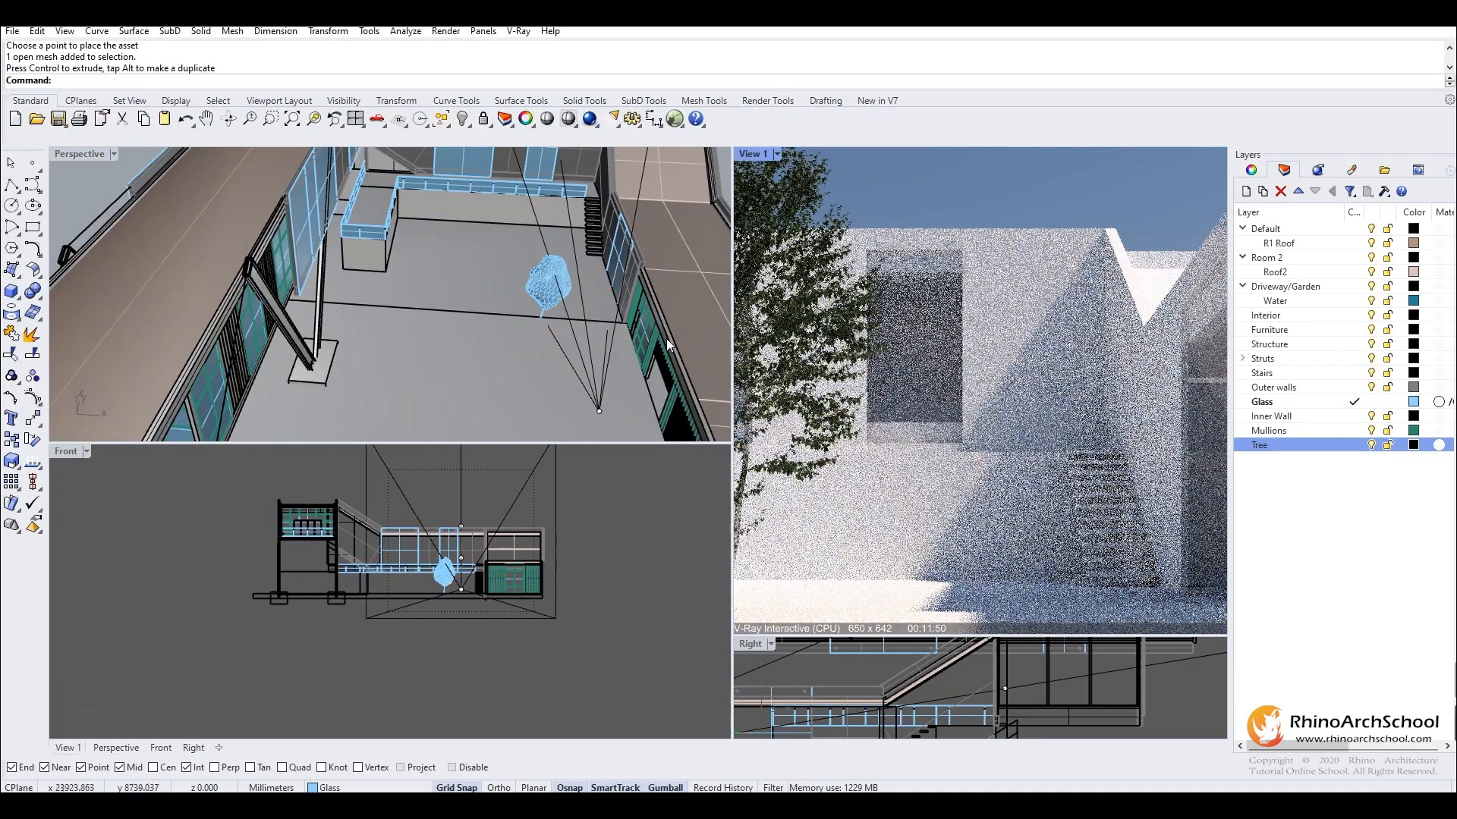
pyautogui.moveTo(602, 285); pyautogui.dragTo(462, 289, button='right')
pyautogui.click(484, 362)
pyautogui.moveTo(484, 362); pyautogui.dragTo(478, 279, button='right')
pyautogui.moveTo(507, 285); pyautogui.dragTo(476, 288)
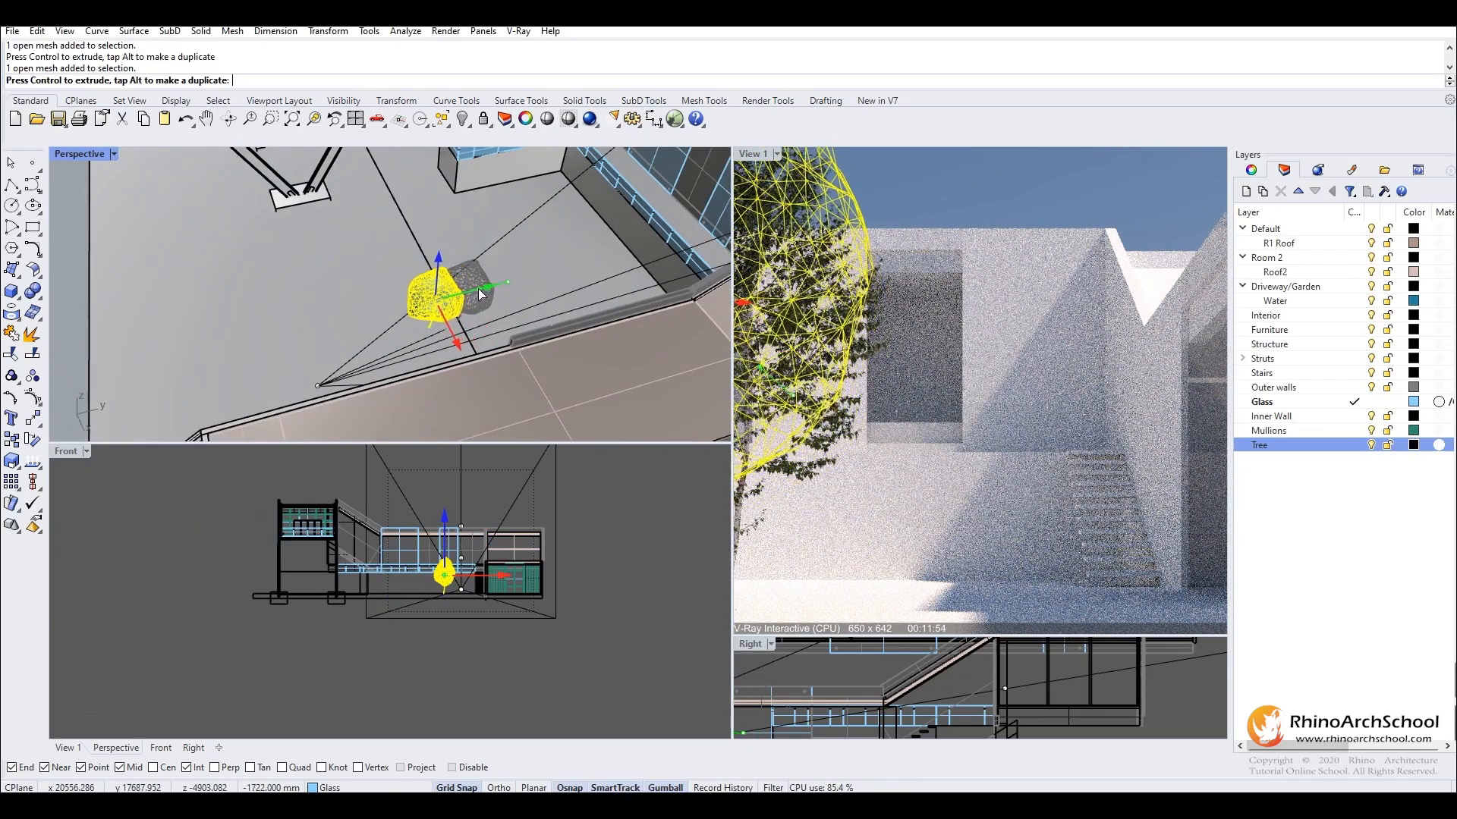
pyautogui.click(931, 191)
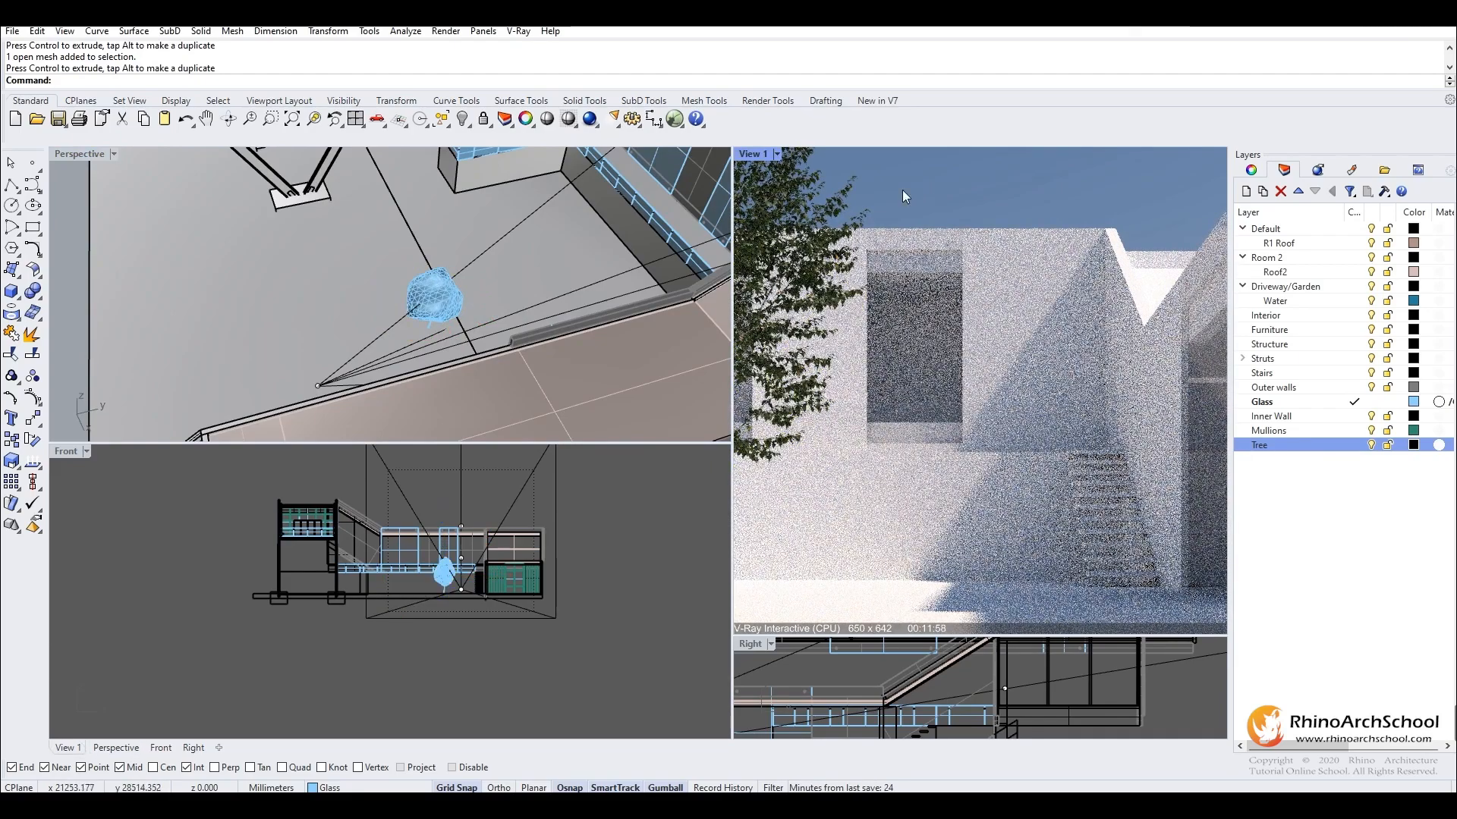
# Reopen Chaos Cosmos, close the Silver Birch 003 details and browse the Chairs furniture down to the bar stools.
pyautogui.moveTo(459, 321); pyautogui.dragTo(553, 307, button='right')
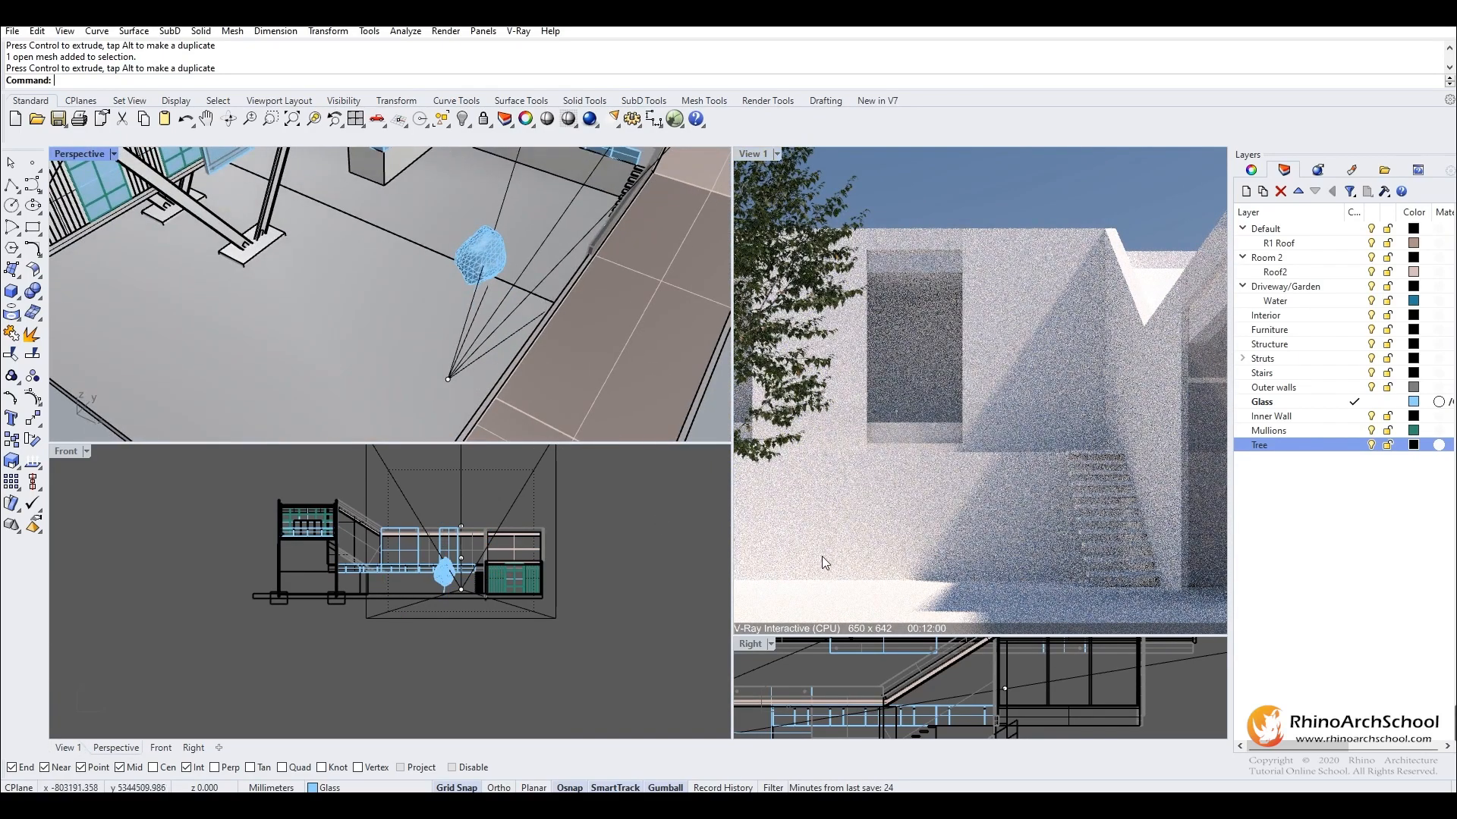
pyautogui.moveTo(488, 334); pyautogui.dragTo(518, 294, button='right')
pyautogui.scroll(-1, 507, 299)
pyautogui.scroll(1, 457, 340)
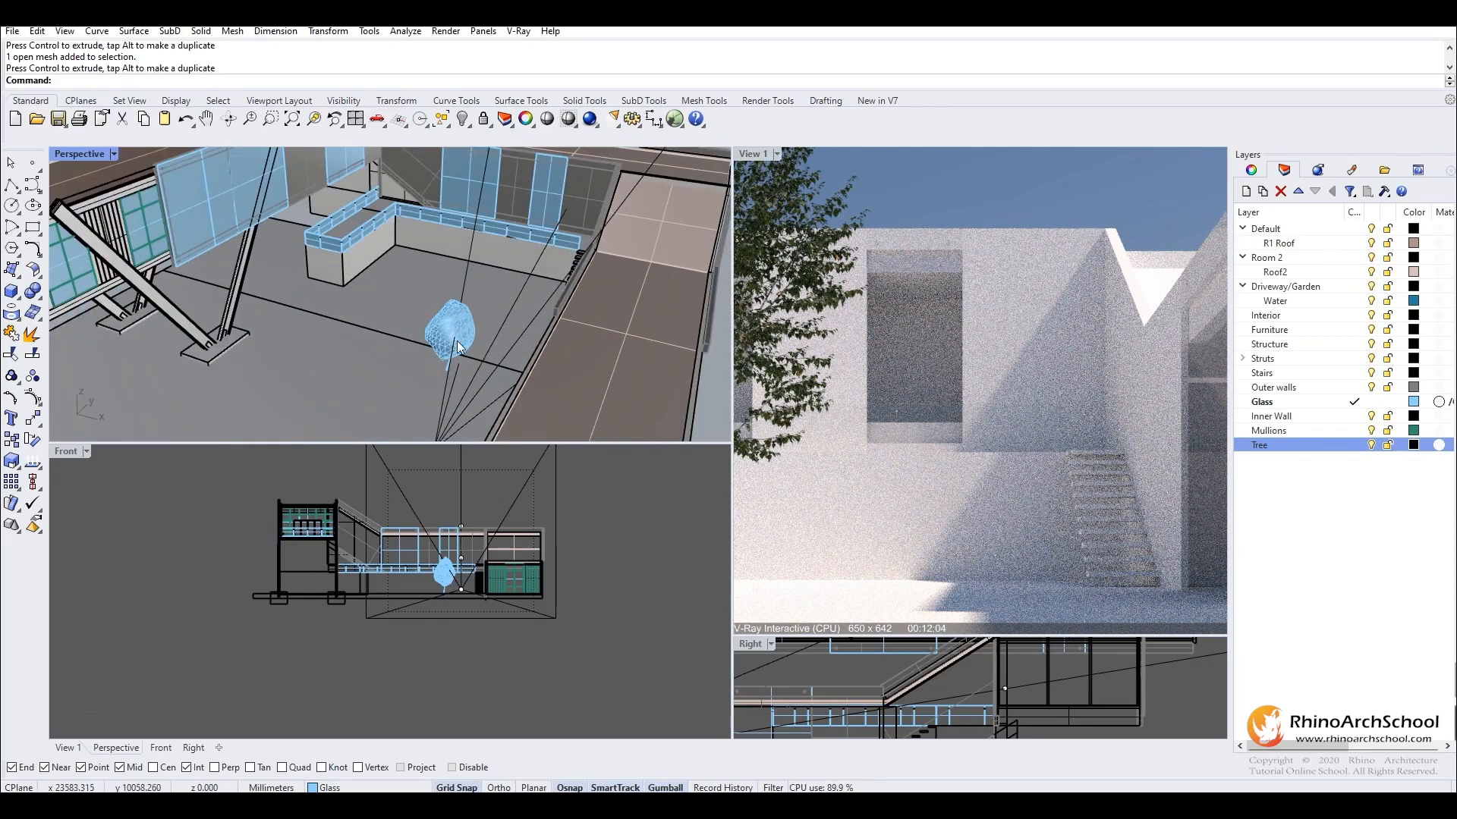
pyautogui.click(507, 31)
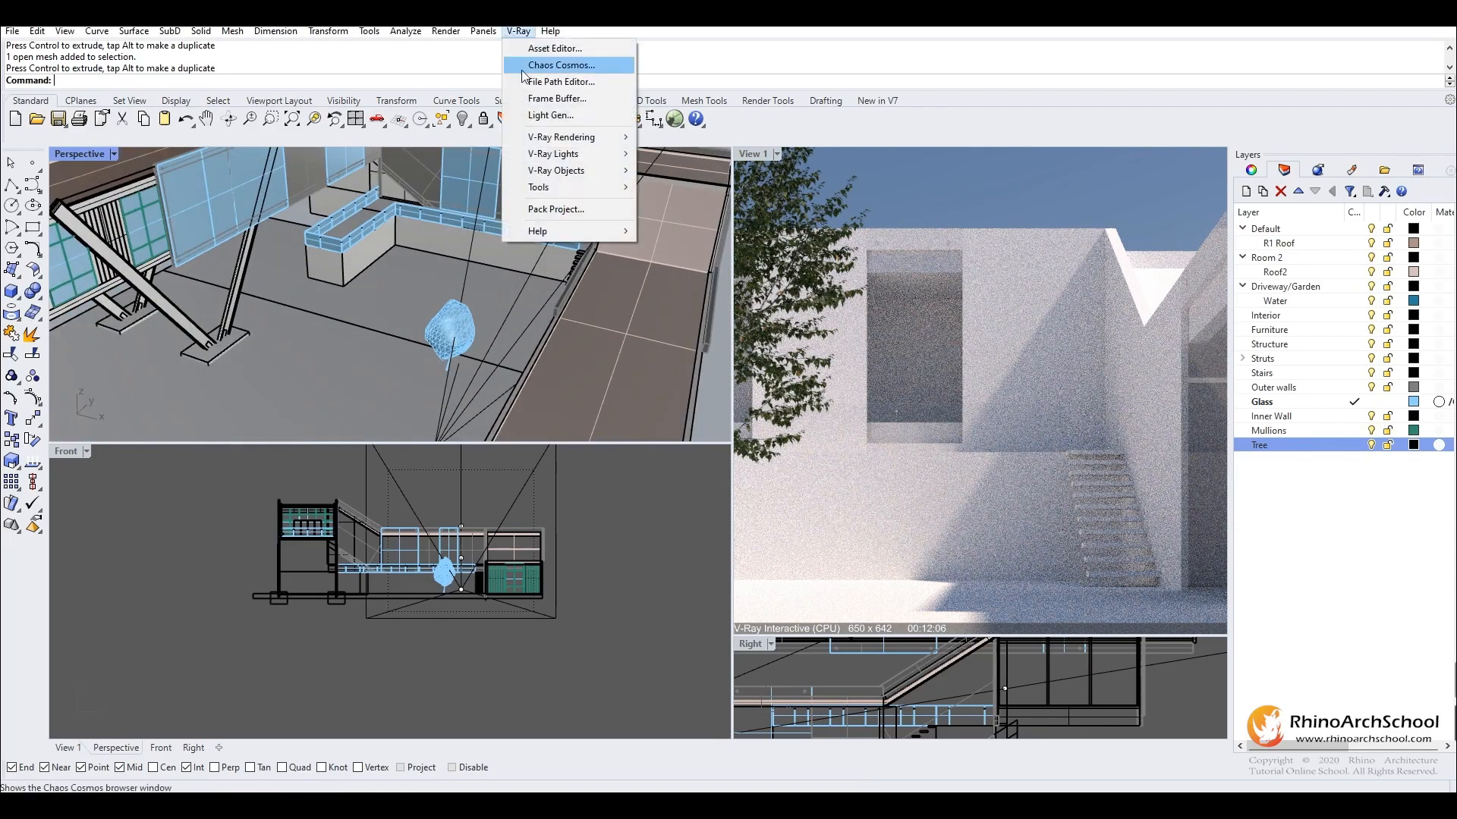
pyautogui.click(548, 65)
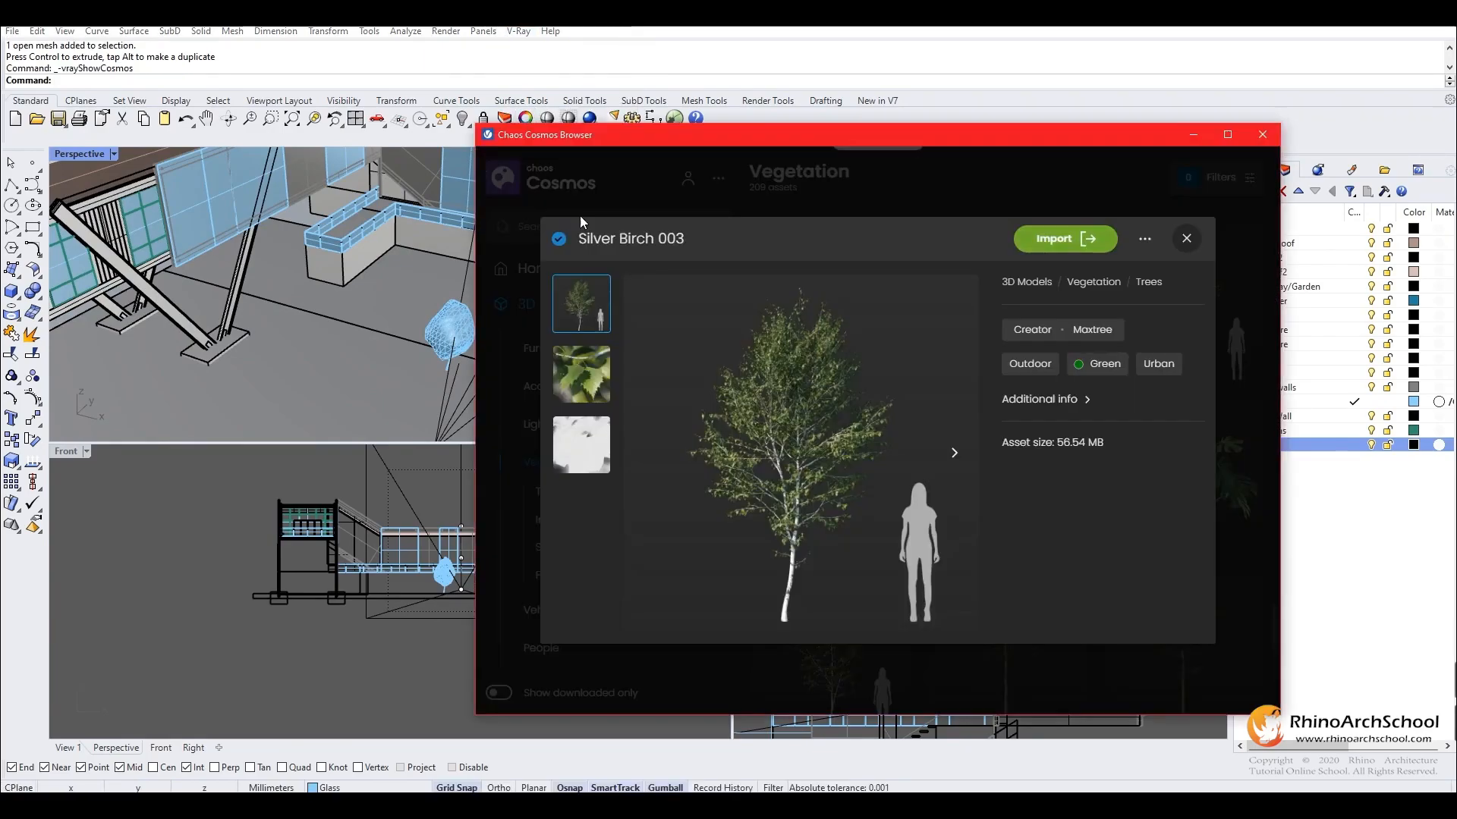
pyautogui.click(1187, 240)
pyautogui.click(548, 349)
pyautogui.click(553, 405)
pyautogui.scroll(-6, 1023, 384)
pyautogui.scroll(-10, 1025, 383)
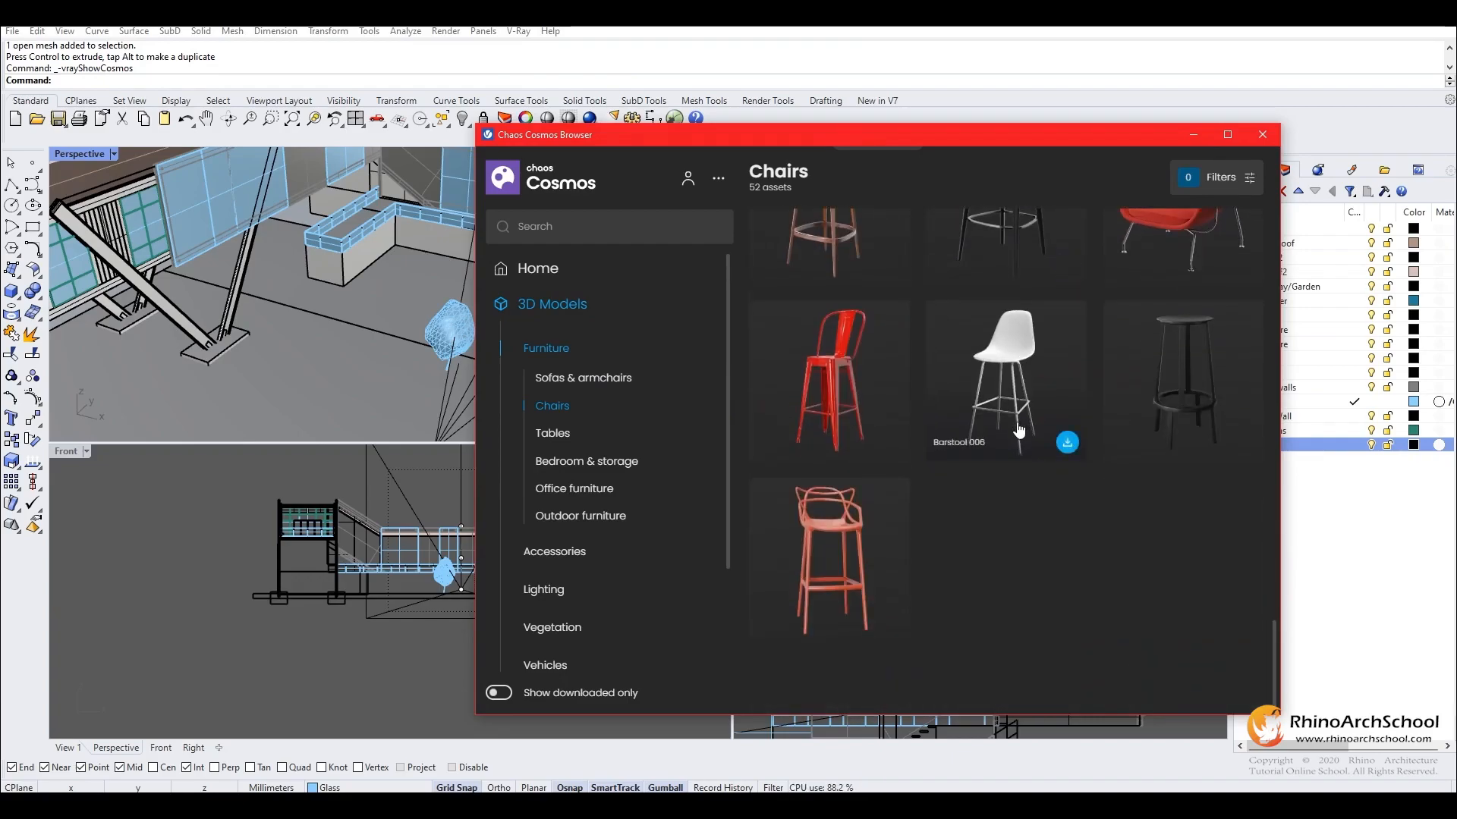
pyautogui.click(1067, 443)
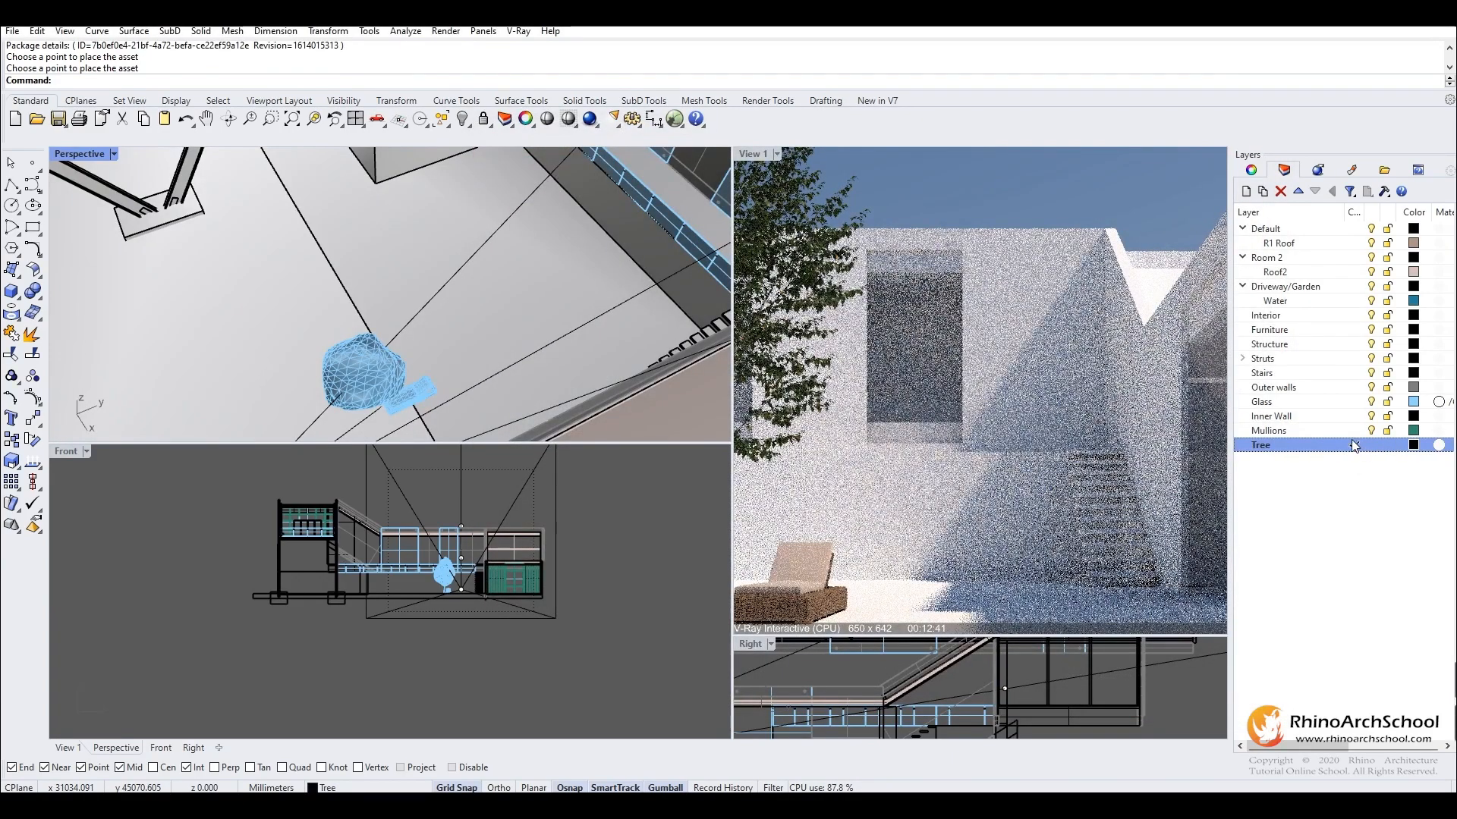
# Make the Furniture layer current and move the placed lounger onto it.
pyautogui.click(1356, 330)
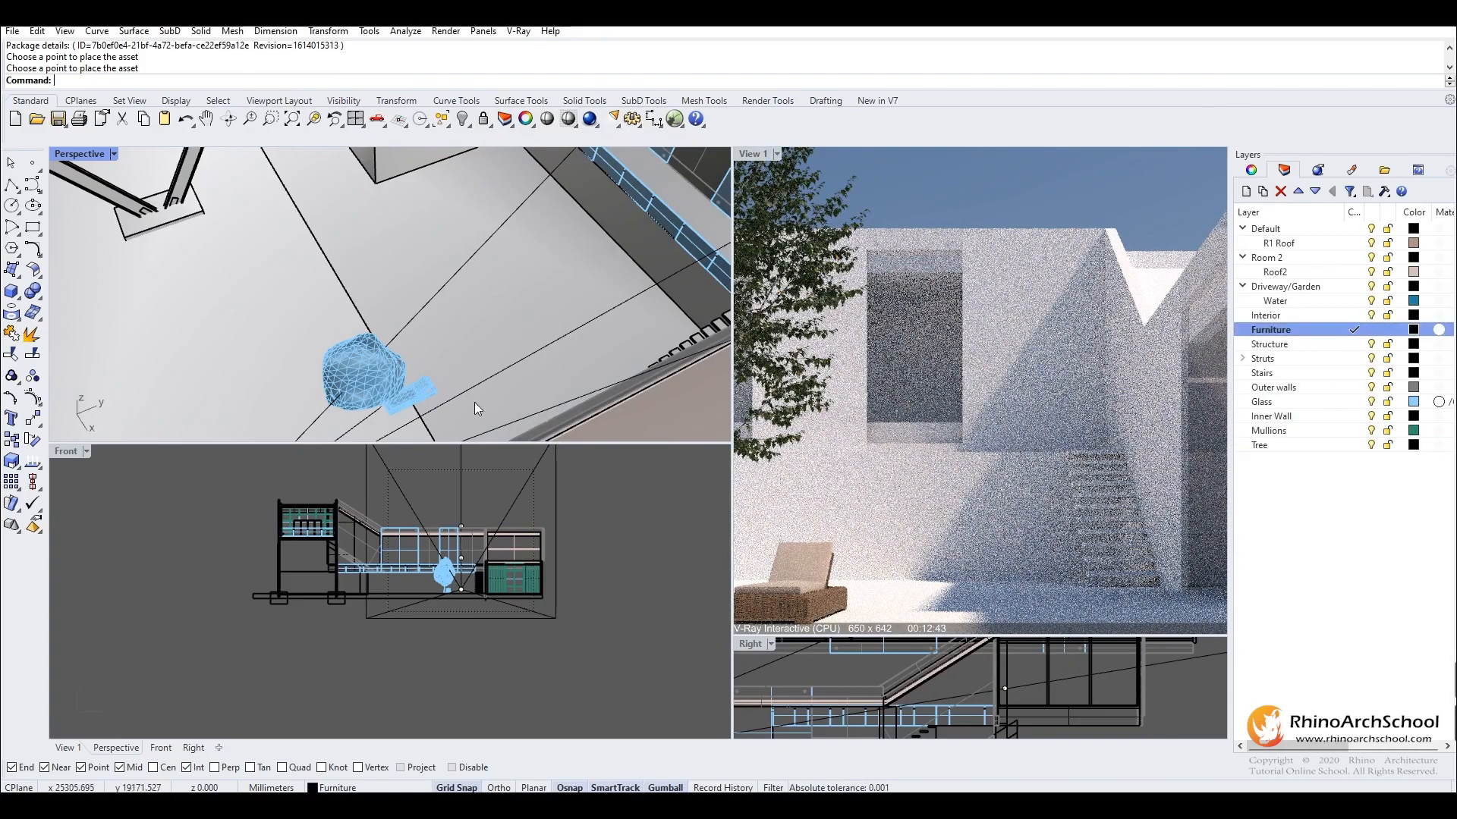
pyautogui.click(420, 397)
pyautogui.rightClick(1282, 334)
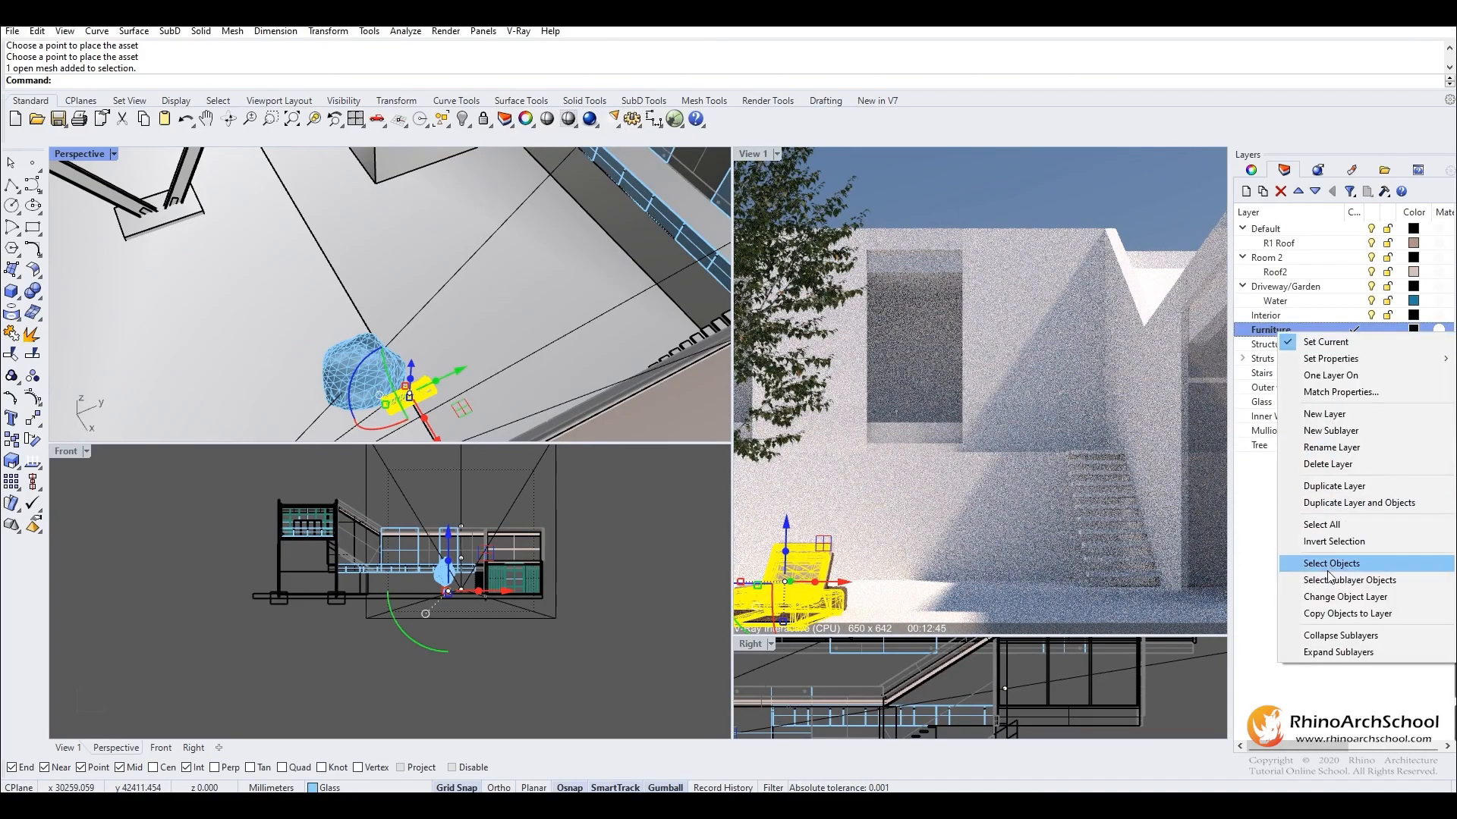
pyautogui.click(1320, 597)
# Move the lounger back towards the house wall and along the X axis so it stands clear of the tree on the terrace.
pyautogui.moveTo(448, 371); pyautogui.dragTo(513, 345)
pyautogui.moveTo(512, 350); pyautogui.dragTo(493, 307, button='right')
pyautogui.scroll(7, 545, 331)
pyautogui.moveTo(487, 296); pyautogui.dragTo(478, 306)
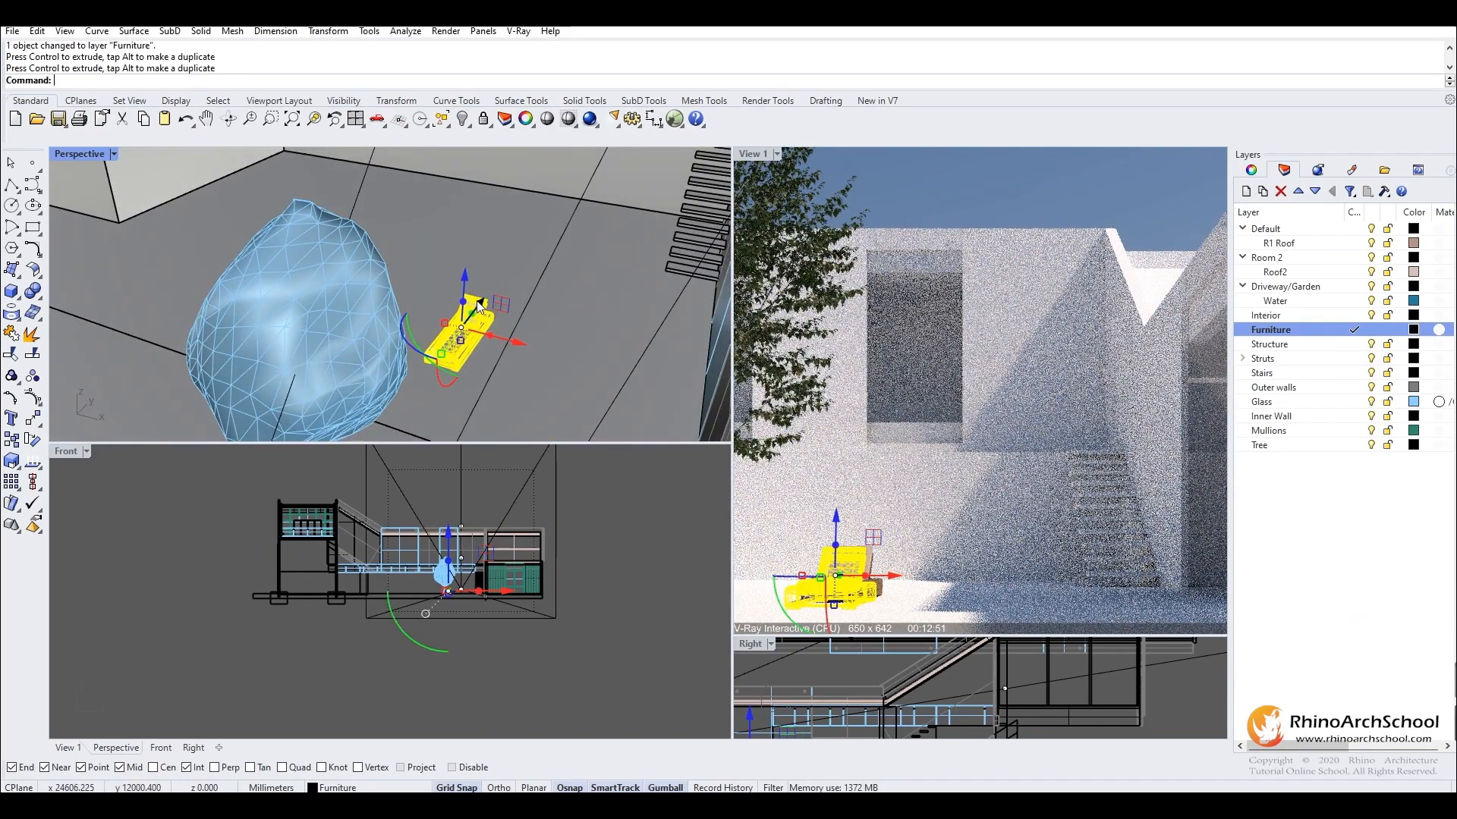
pyautogui.moveTo(490, 303); pyautogui.dragTo(535, 320, button='right')
pyautogui.moveTo(535, 320); pyautogui.dragTo(621, 334)
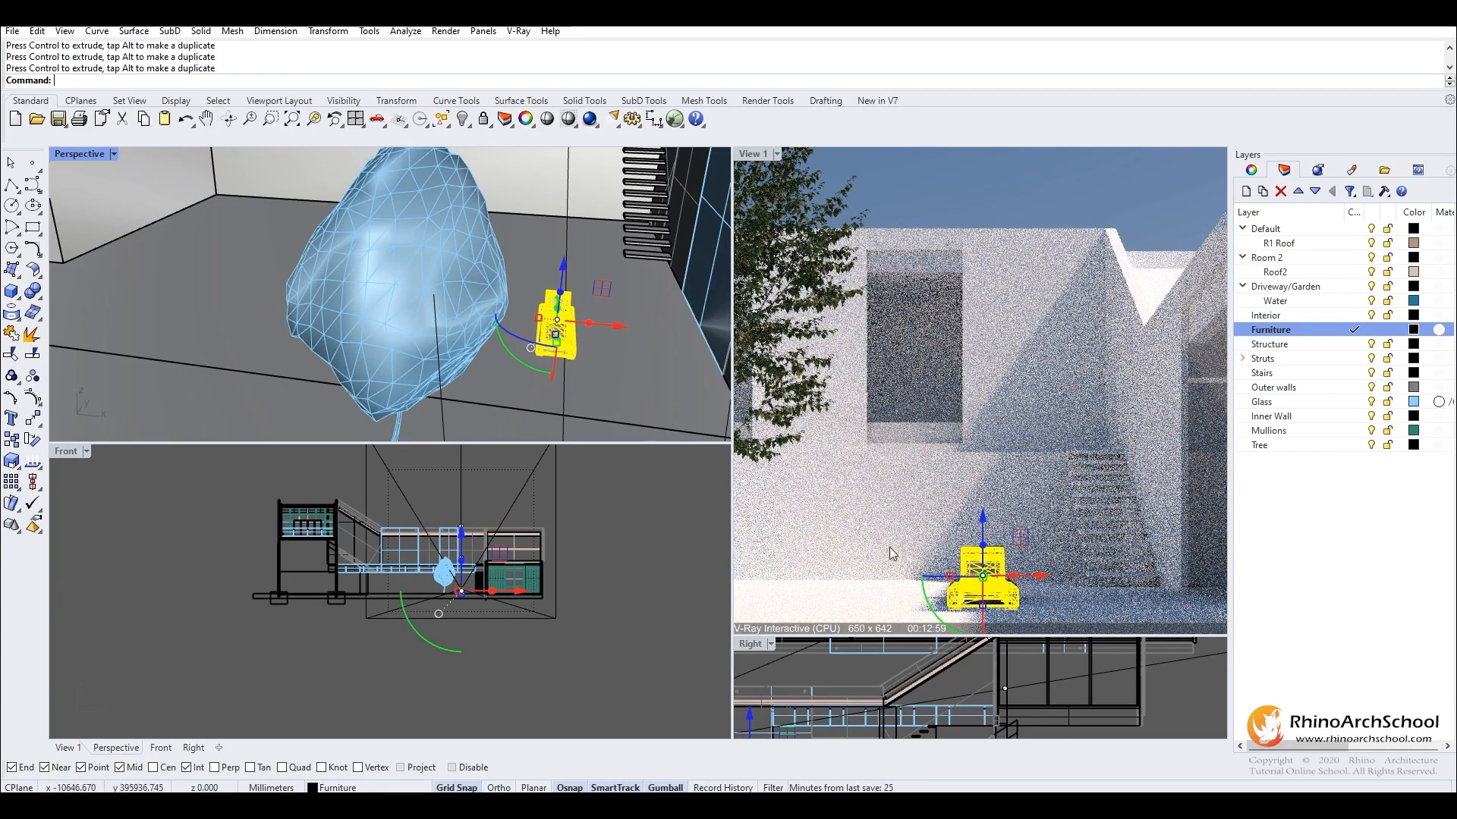
pyautogui.moveTo(622, 325); pyautogui.dragTo(570, 326)
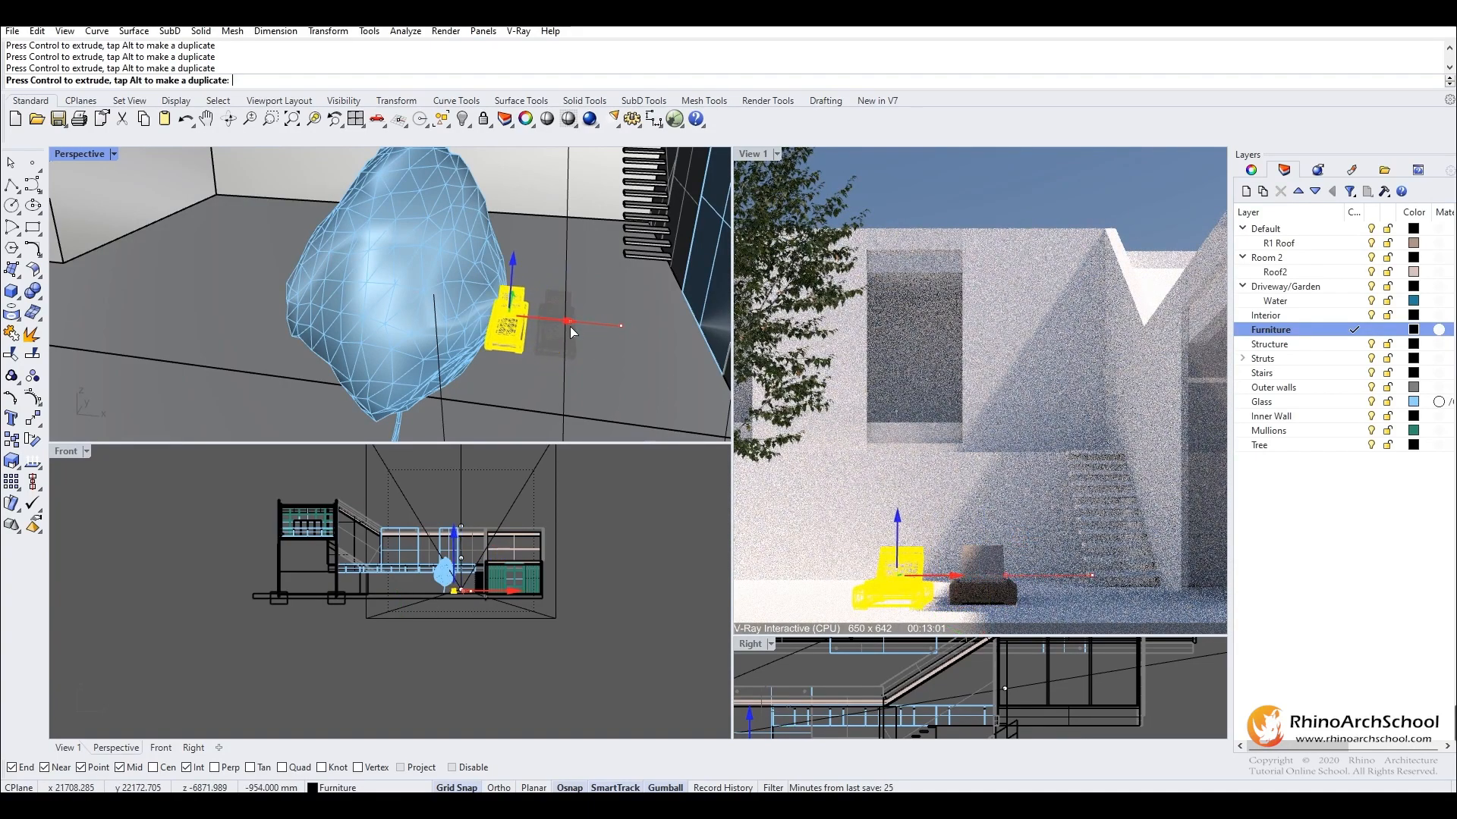
# Duplicate the lounger, set the copy beside the original along the X axis, and adjust the original's spacing.
pyautogui.hotkey('ctrl', 'c')
pyautogui.hotkey('ctrl', 'v')
pyautogui.moveTo(576, 320); pyautogui.dragTo(554, 347, button='right')
pyautogui.moveTo(553, 348); pyautogui.dragTo(483, 334)
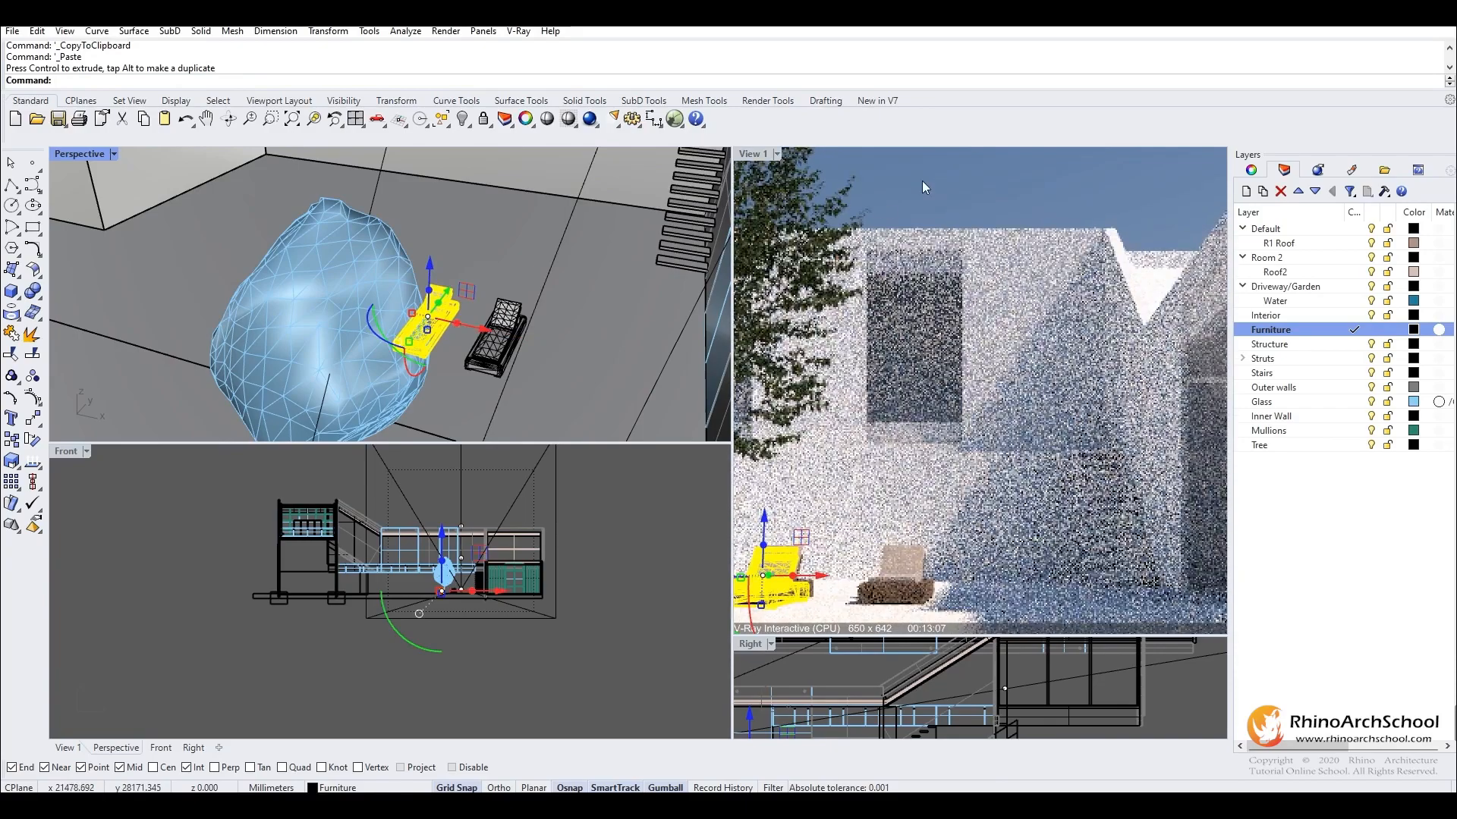
pyautogui.click(935, 179)
pyautogui.click(516, 341)
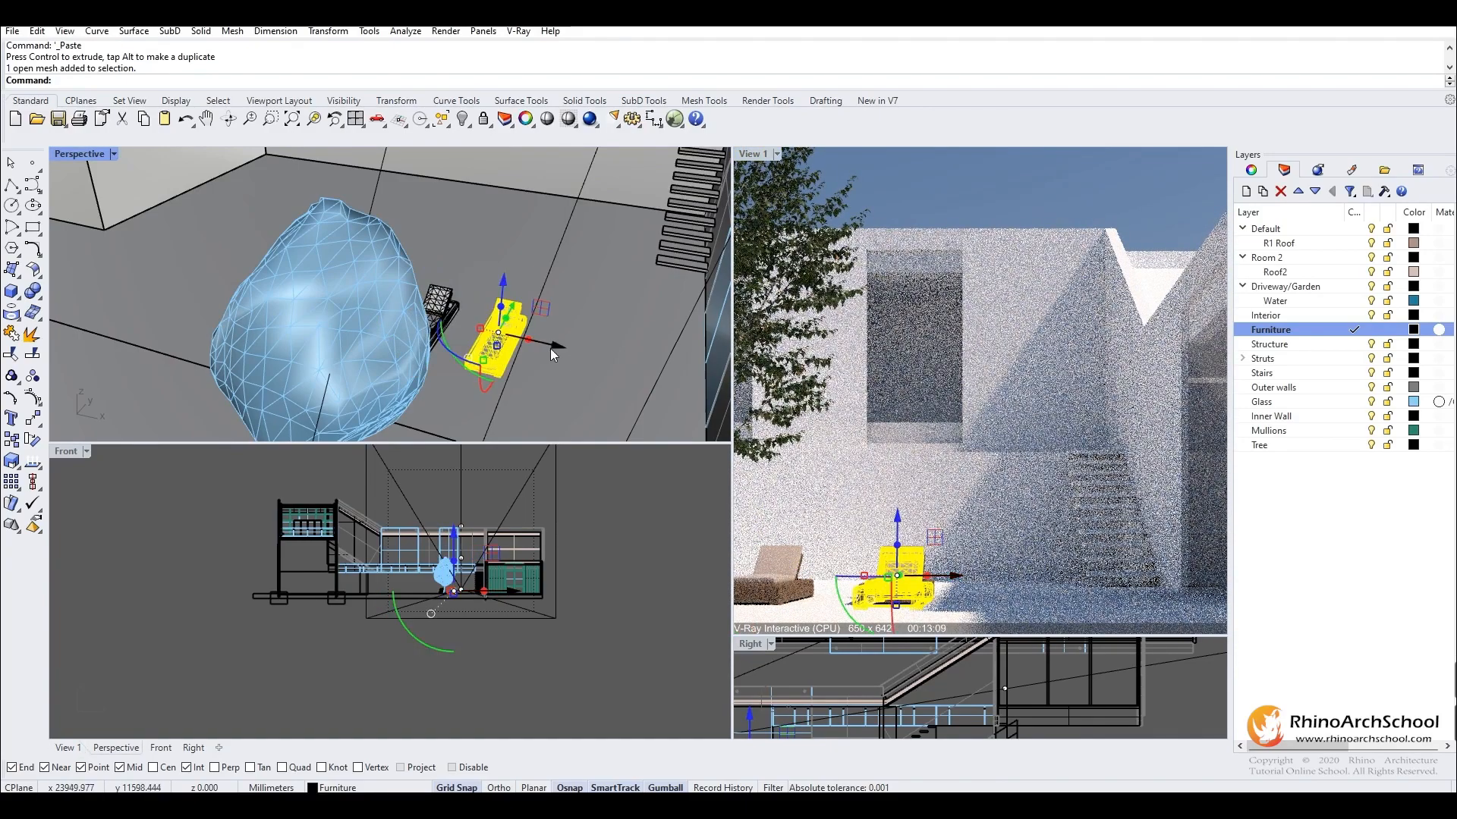
pyautogui.press('Escape')
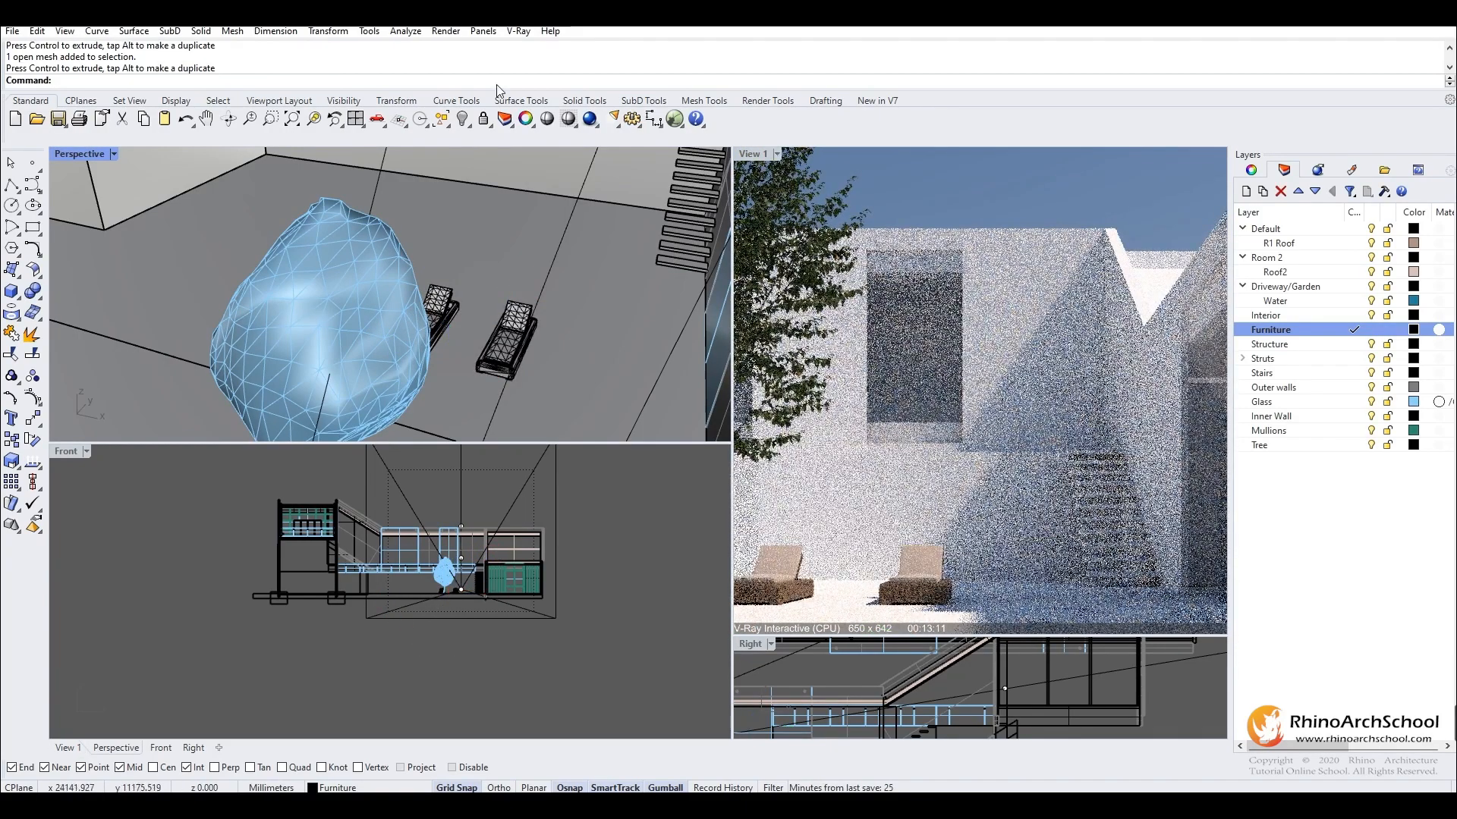
# Import Table Coffee 008 from the Chaos Cosmos Tables category, place it on the terrace near the tree, and close the browser.
pyautogui.click(519, 31)
pyautogui.click(560, 65)
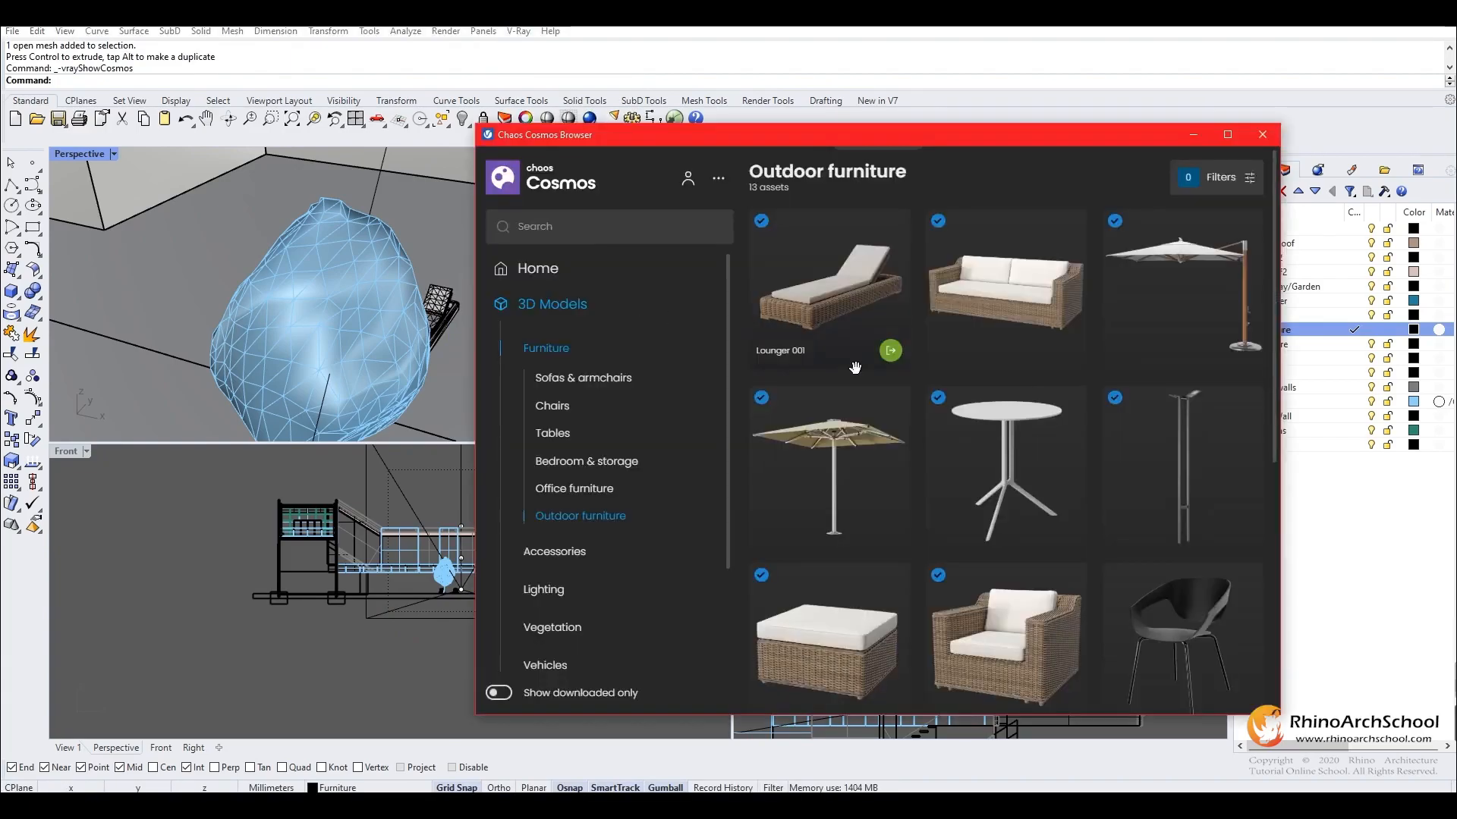
pyautogui.click(561, 433)
pyautogui.click(971, 314)
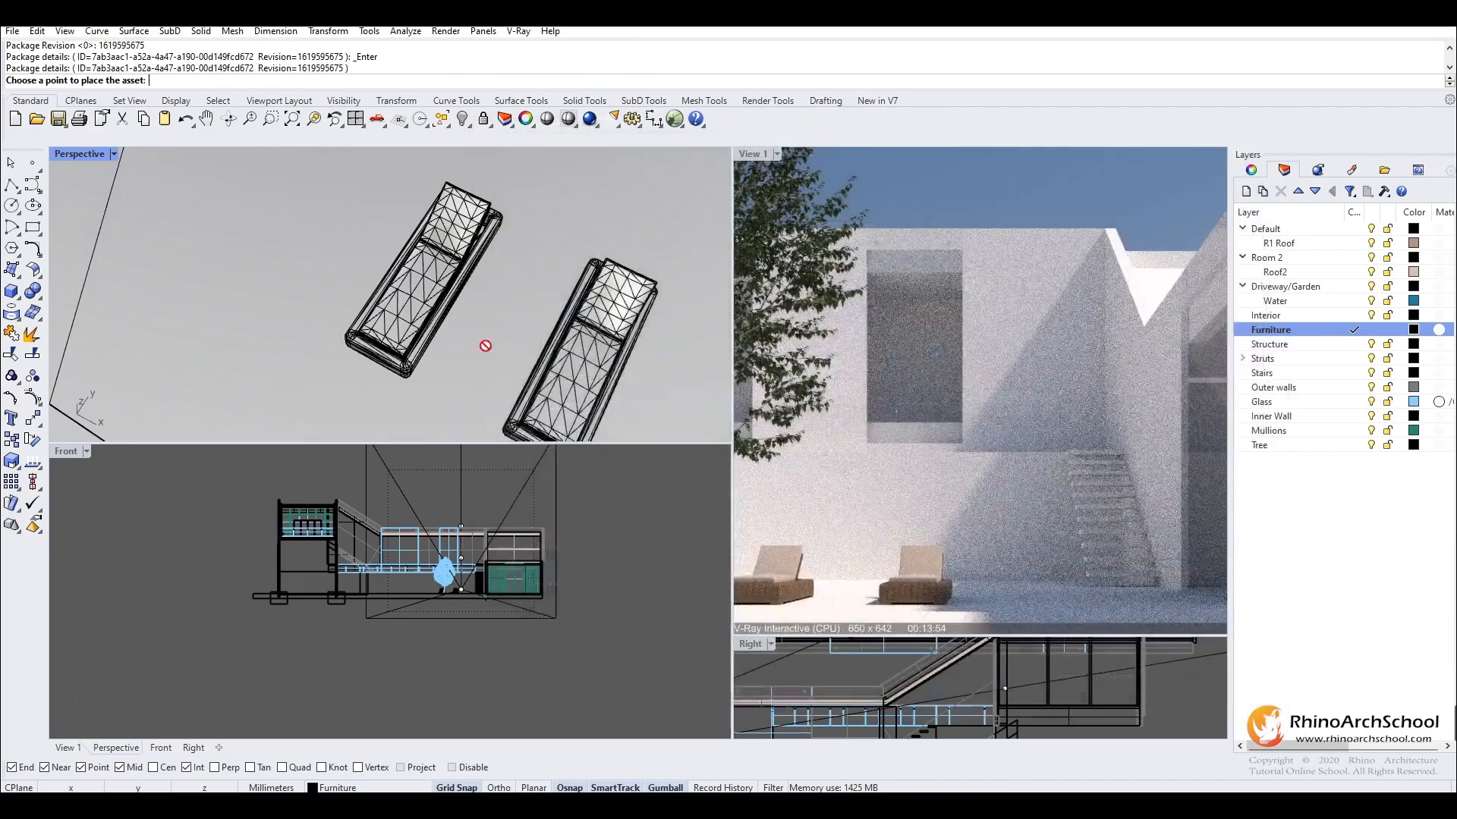
pyautogui.keyDown('shift'); pyautogui.moveTo(488, 349); pyautogui.dragTo(517, 215, button='right'); pyautogui.keyUp('shift')
pyautogui.scroll(-4, 499, 294)
pyautogui.keyDown('shift'); pyautogui.moveTo(491, 334); pyautogui.dragTo(515, 250, button='right'); pyautogui.keyUp('shift')
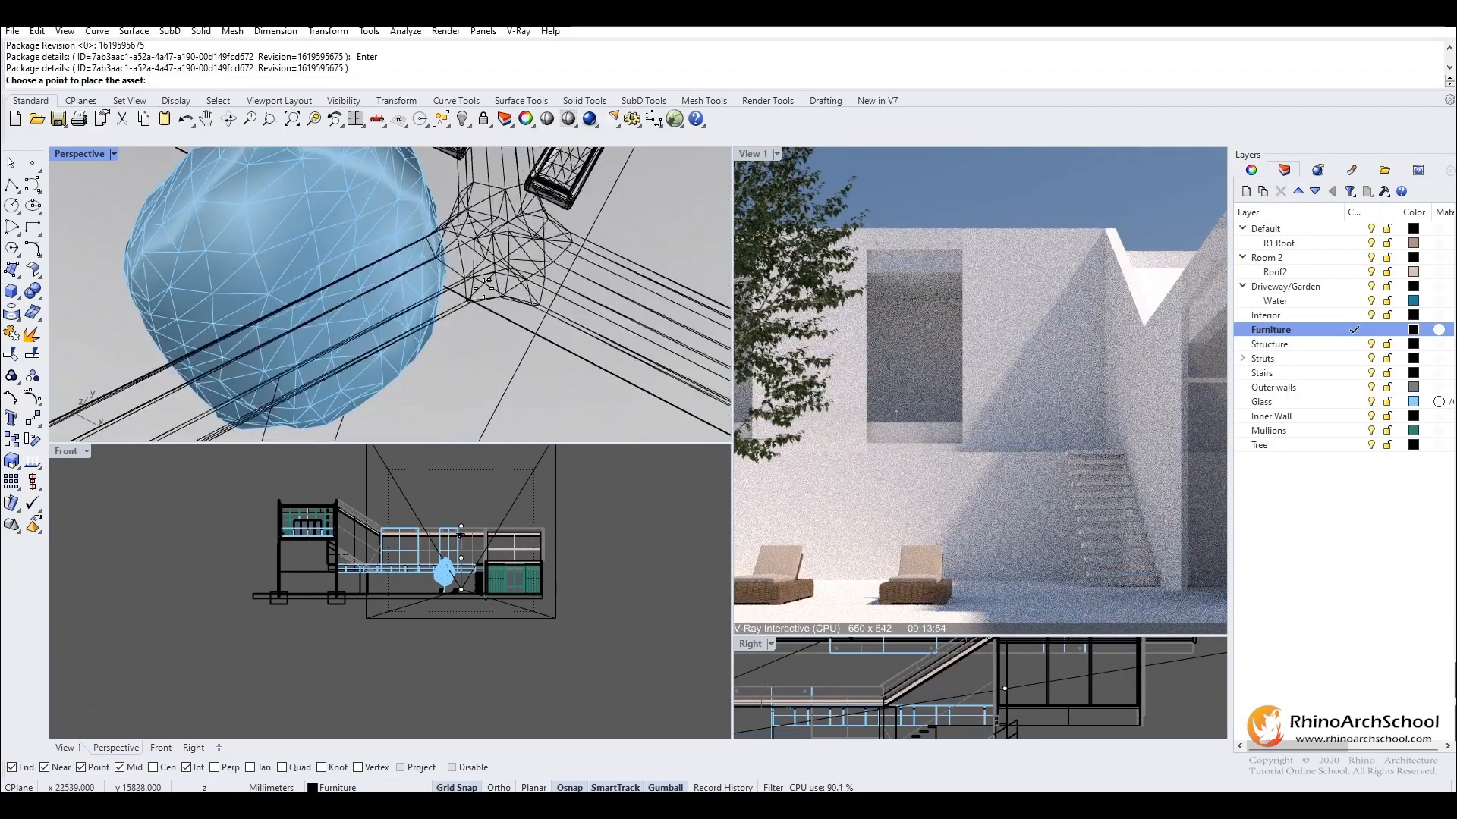
pyautogui.click(468, 298)
pyautogui.moveTo(469, 298); pyautogui.dragTo(403, 197, button='right')
pyautogui.press('Escape')
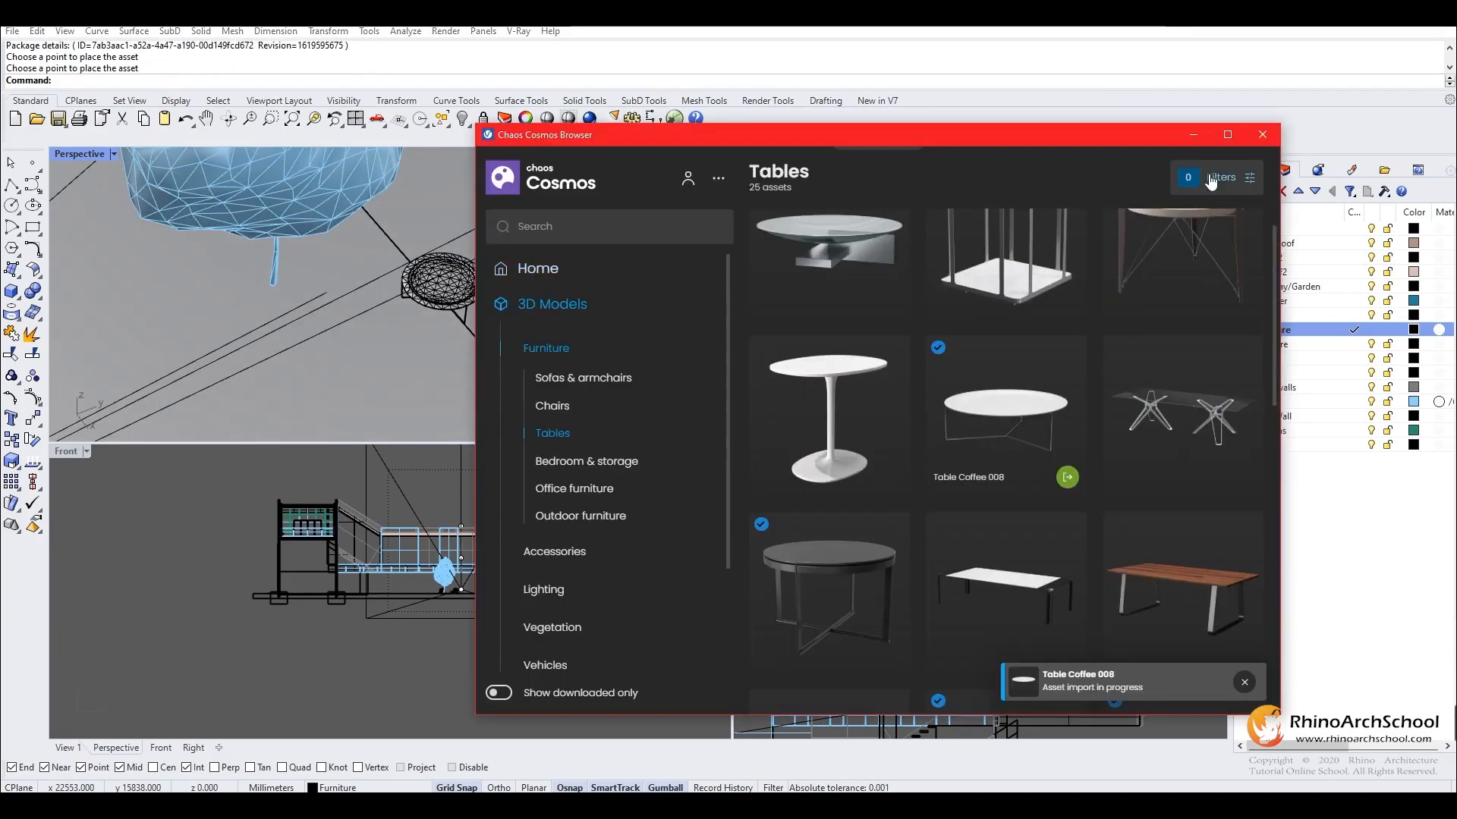
pyautogui.click(1246, 142)
# Move the round coffee table from beside the tree to the gap between the two loungers.
pyautogui.click(433, 279)
pyautogui.scroll(2, 466, 230)
pyautogui.moveTo(440, 362); pyautogui.dragTo(666, 378)
pyautogui.keyDown('shift'); pyautogui.moveTo(666, 377); pyautogui.dragTo(584, 364, button='right'); pyautogui.keyUp('shift')
pyautogui.moveTo(425, 273); pyautogui.dragTo(512, 334, button='right')
pyautogui.moveTo(511, 334); pyautogui.dragTo(557, 335, button='right')
# Widen the gap between the loungers and nudge the coffee table so it sits evenly between them.
pyautogui.click(396, 284)
pyautogui.moveTo(459, 295); pyautogui.dragTo(490, 300)
pyautogui.click(468, 298)
pyautogui.click(475, 341)
pyautogui.moveTo(514, 354); pyautogui.dragTo(456, 303, button='right')
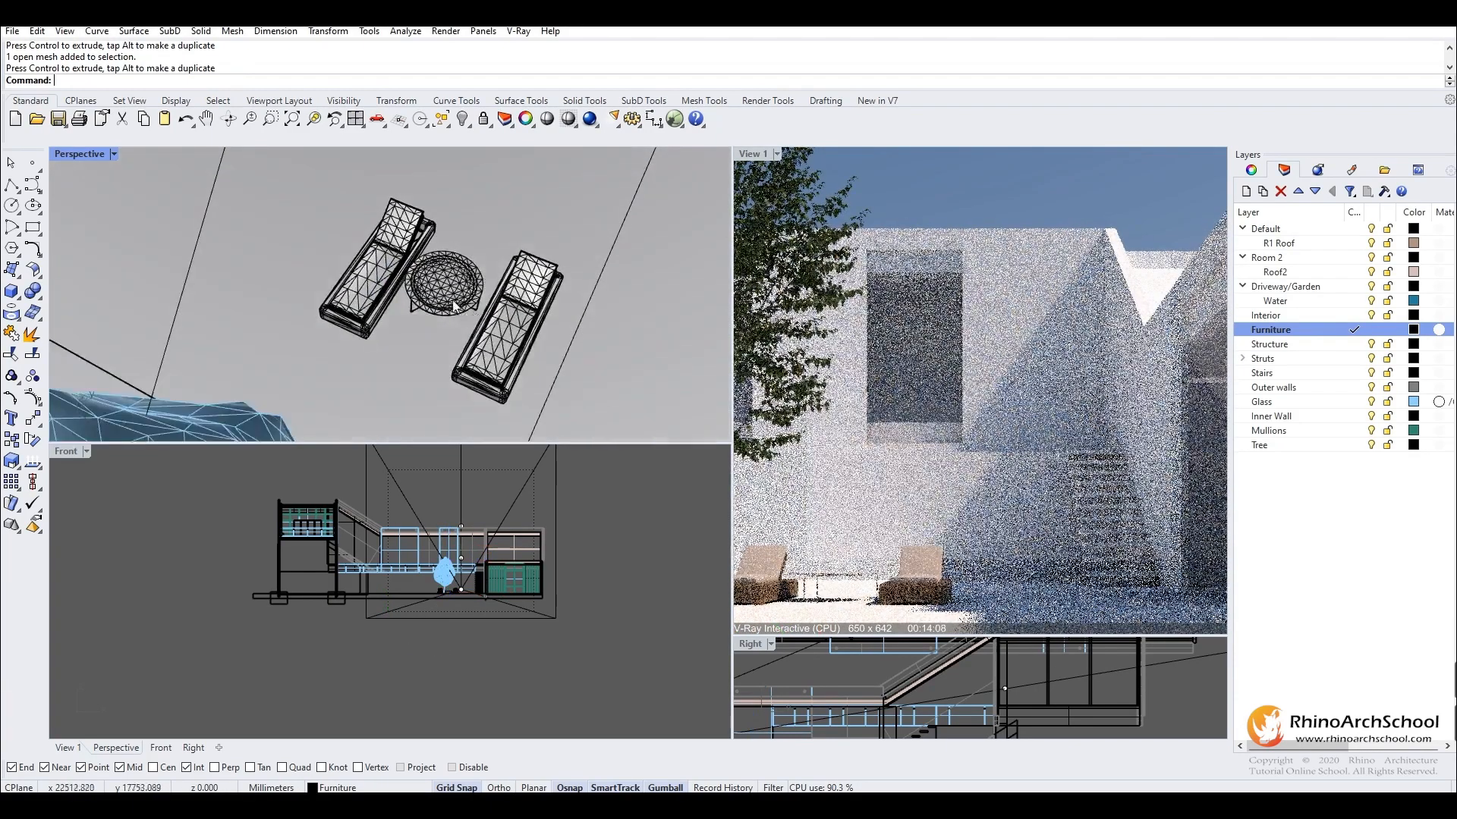
pyautogui.click(458, 308)
pyautogui.moveTo(500, 315); pyautogui.dragTo(502, 317)
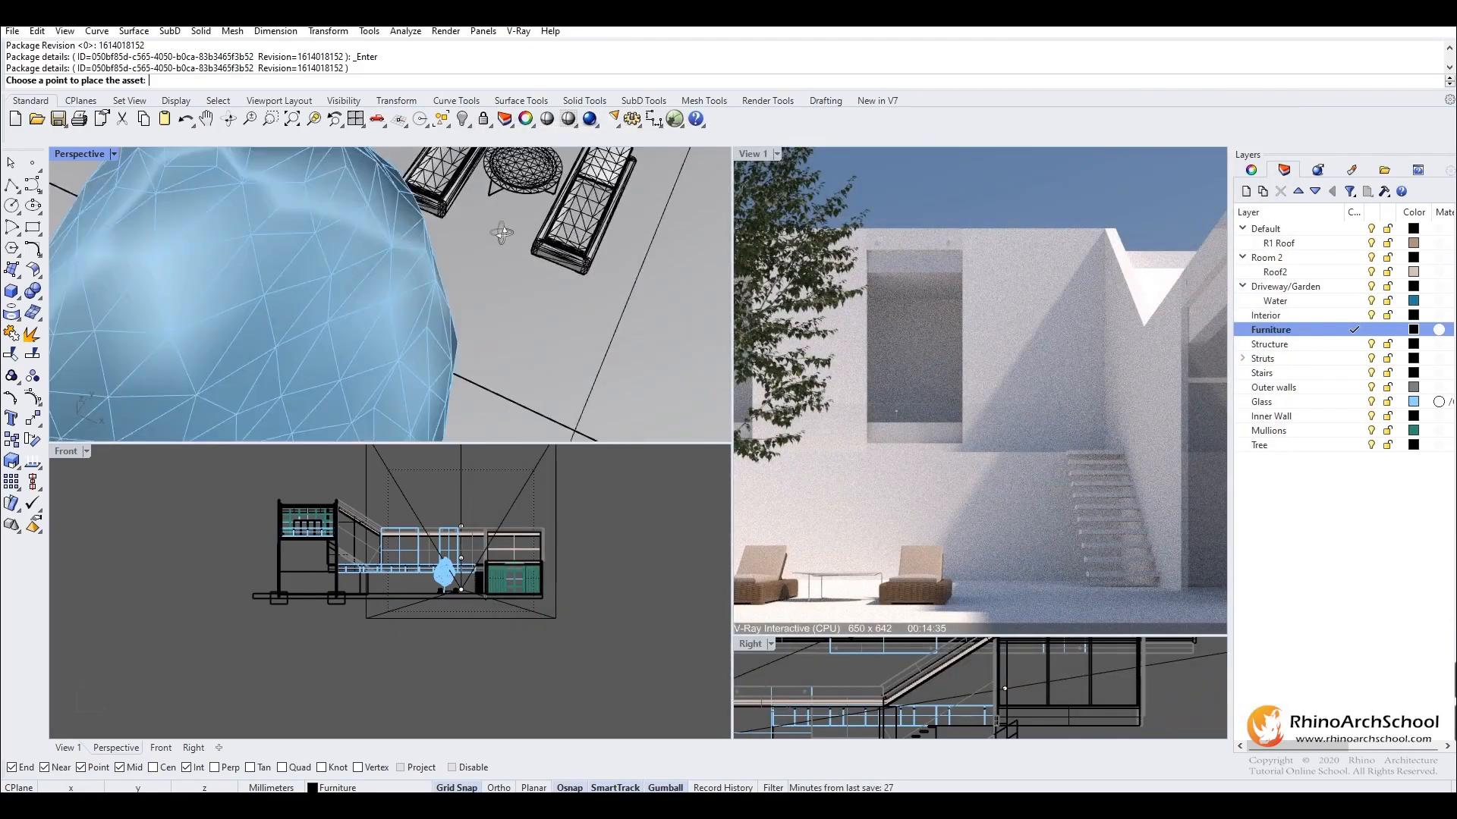
# Place the imported decorative bowl on the terrace, close Chaos Cosmos, and move the bowl to the coffee table.
pyautogui.click(367, 334)
pyautogui.click(1263, 138)
pyautogui.click(369, 336)
pyautogui.moveTo(380, 349); pyautogui.dragTo(322, 357, button='right')
pyautogui.moveTo(337, 335); pyautogui.dragTo(575, 279)
pyautogui.moveTo(575, 282); pyautogui.dragTo(546, 227, button='right')
# Raise the decorative bowl along the Z axis above the coffee table's top and deselect it.
pyautogui.scroll(5, 531, 228)
pyautogui.moveTo(409, 341); pyautogui.dragTo(387, 243, button='right')
pyautogui.moveTo(373, 220); pyautogui.dragTo(376, 174)
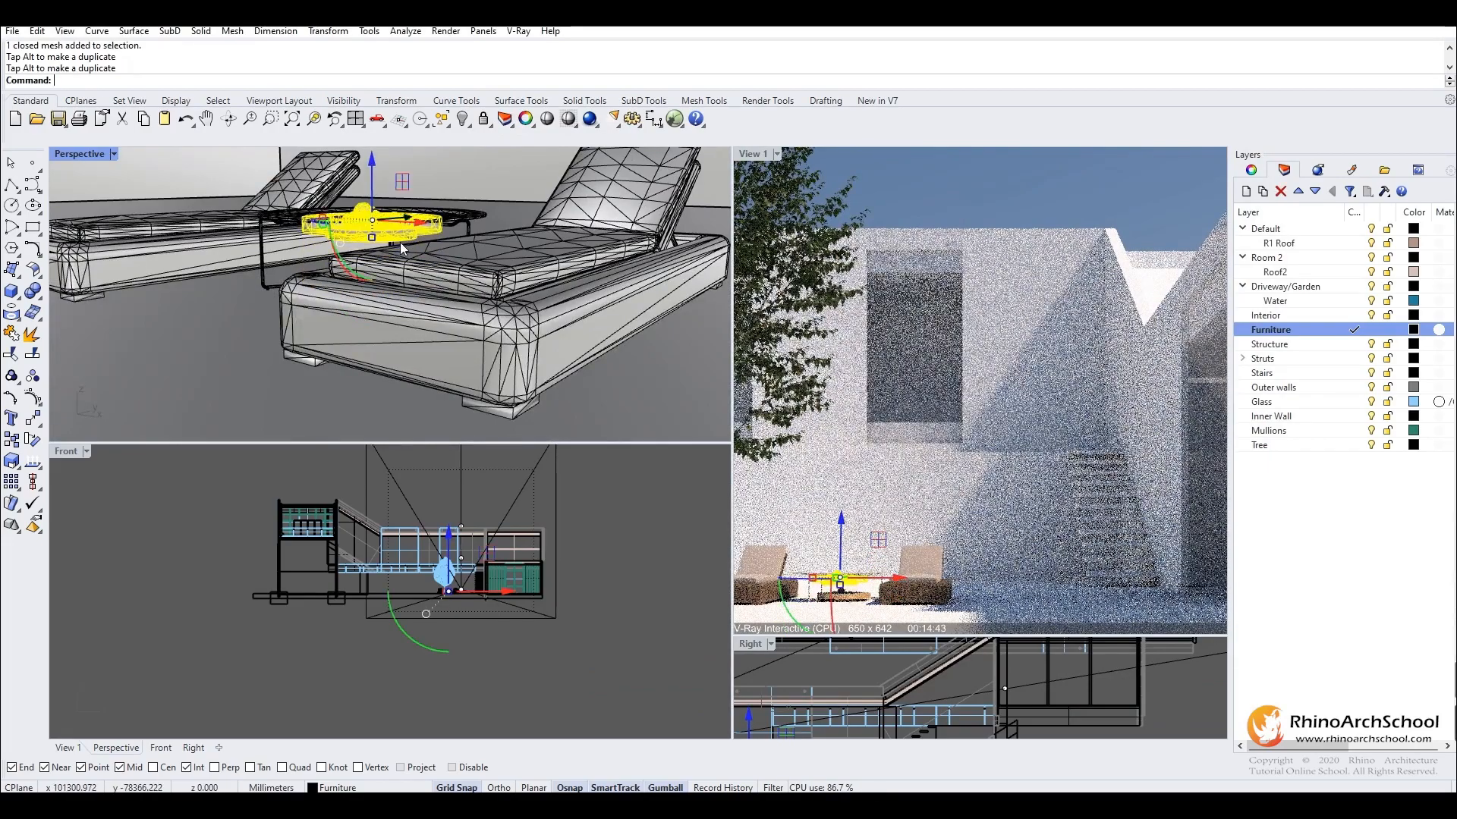
pyautogui.moveTo(388, 199); pyautogui.dragTo(426, 289, button='right')
pyautogui.moveTo(438, 290); pyautogui.dragTo(446, 260)
pyautogui.press('Escape')
# Shift the decorative bowl horizontally towards the centre of the round coffee table.
pyautogui.moveTo(452, 254); pyautogui.dragTo(379, 356, button='right')
pyautogui.click(246, 391)
pyautogui.moveTo(247, 388); pyautogui.dragTo(334, 329, button='right')
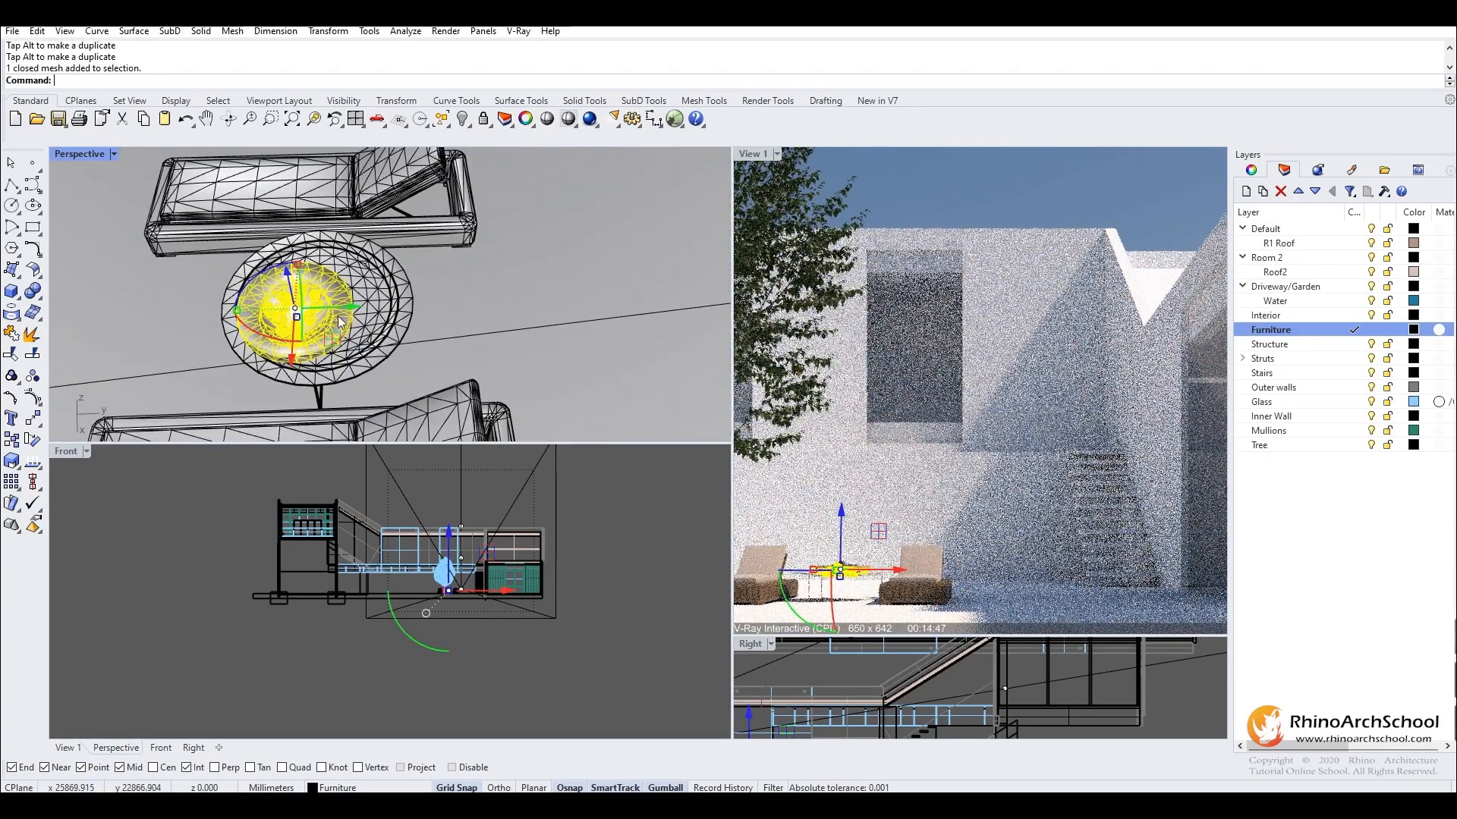
pyautogui.moveTo(338, 344); pyautogui.dragTo(364, 332)
pyautogui.moveTo(363, 333); pyautogui.dragTo(540, 237, button='right')
# Lower the decorative bowl along the Z axis until it rests on the tabletop, and check the whole lounger group.
pyautogui.click(504, 269)
pyautogui.click(451, 282)
pyautogui.moveTo(451, 283); pyautogui.dragTo(469, 217, button='right')
pyautogui.scroll(7, 458, 227)
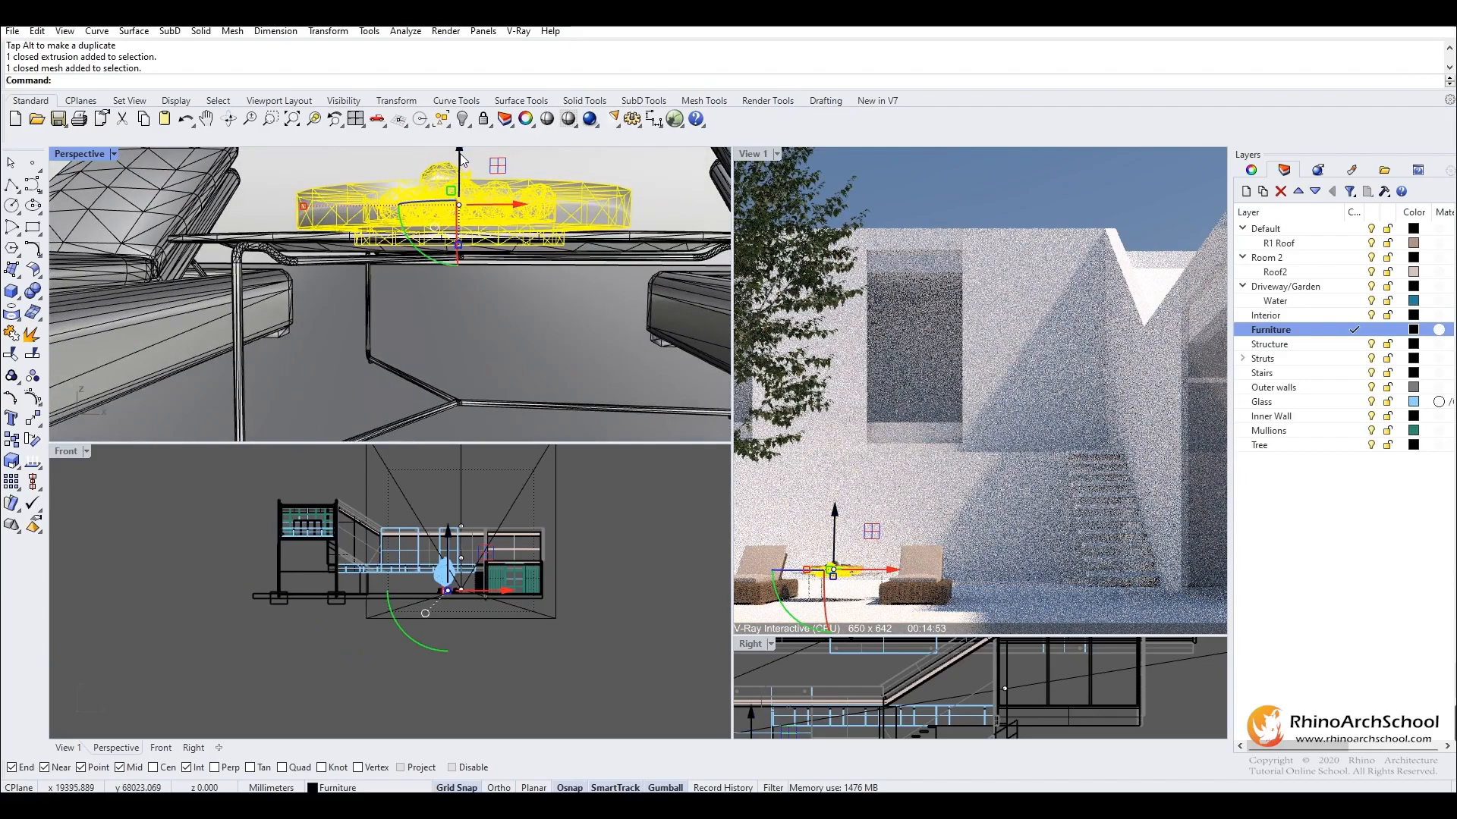
pyautogui.moveTo(461, 154); pyautogui.dragTo(460, 171, button='right')
pyautogui.scroll(1, 460, 171)
pyautogui.moveTo(459, 172); pyautogui.dragTo(463, 192)
pyautogui.press('Escape')
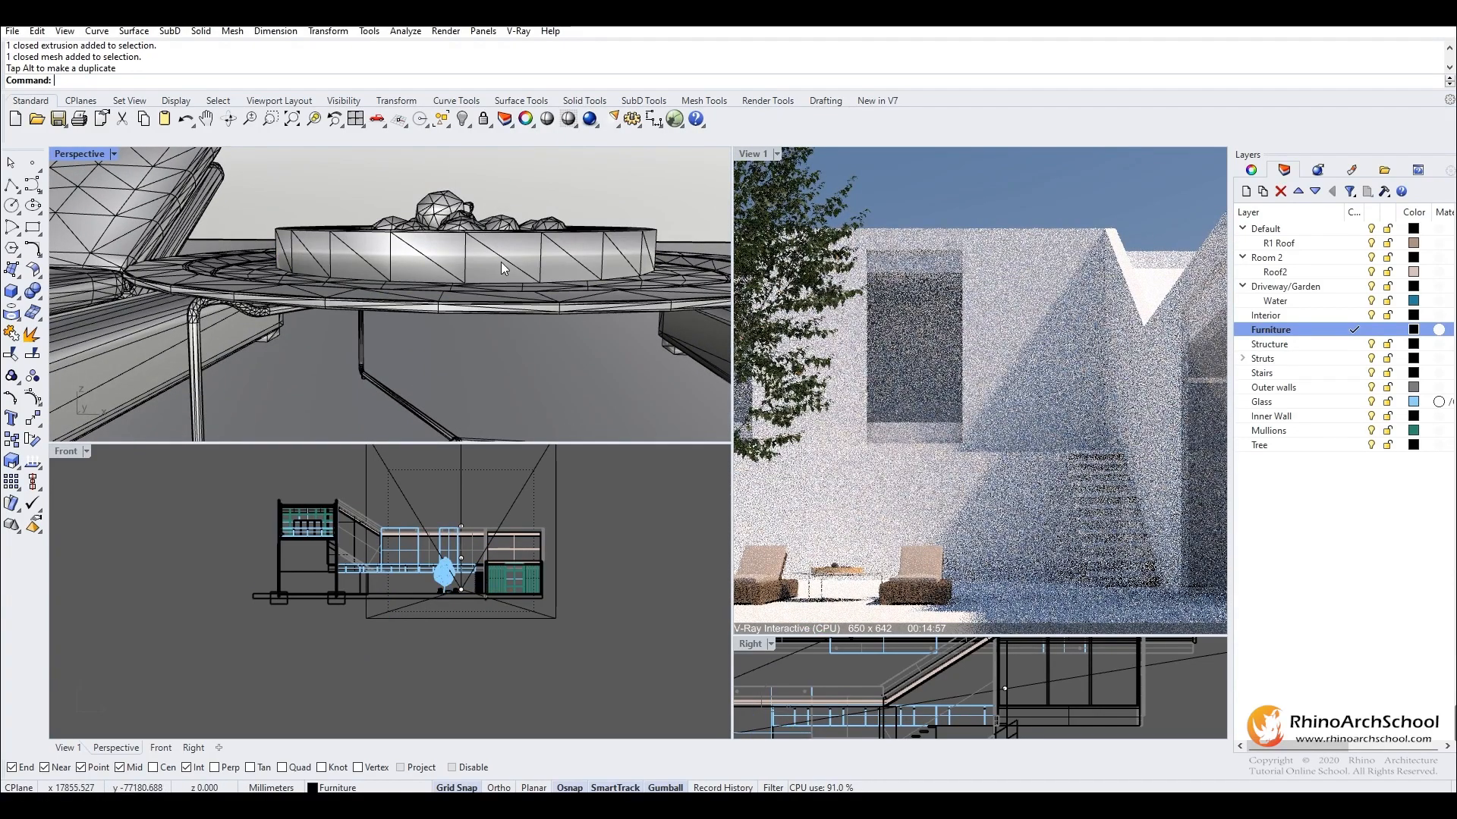
pyautogui.moveTo(500, 268); pyautogui.dragTo(735, 548, button='right')
pyautogui.scroll(-10, 545, 312)
pyautogui.moveTo(545, 311); pyautogui.dragTo(588, 334, button='right')
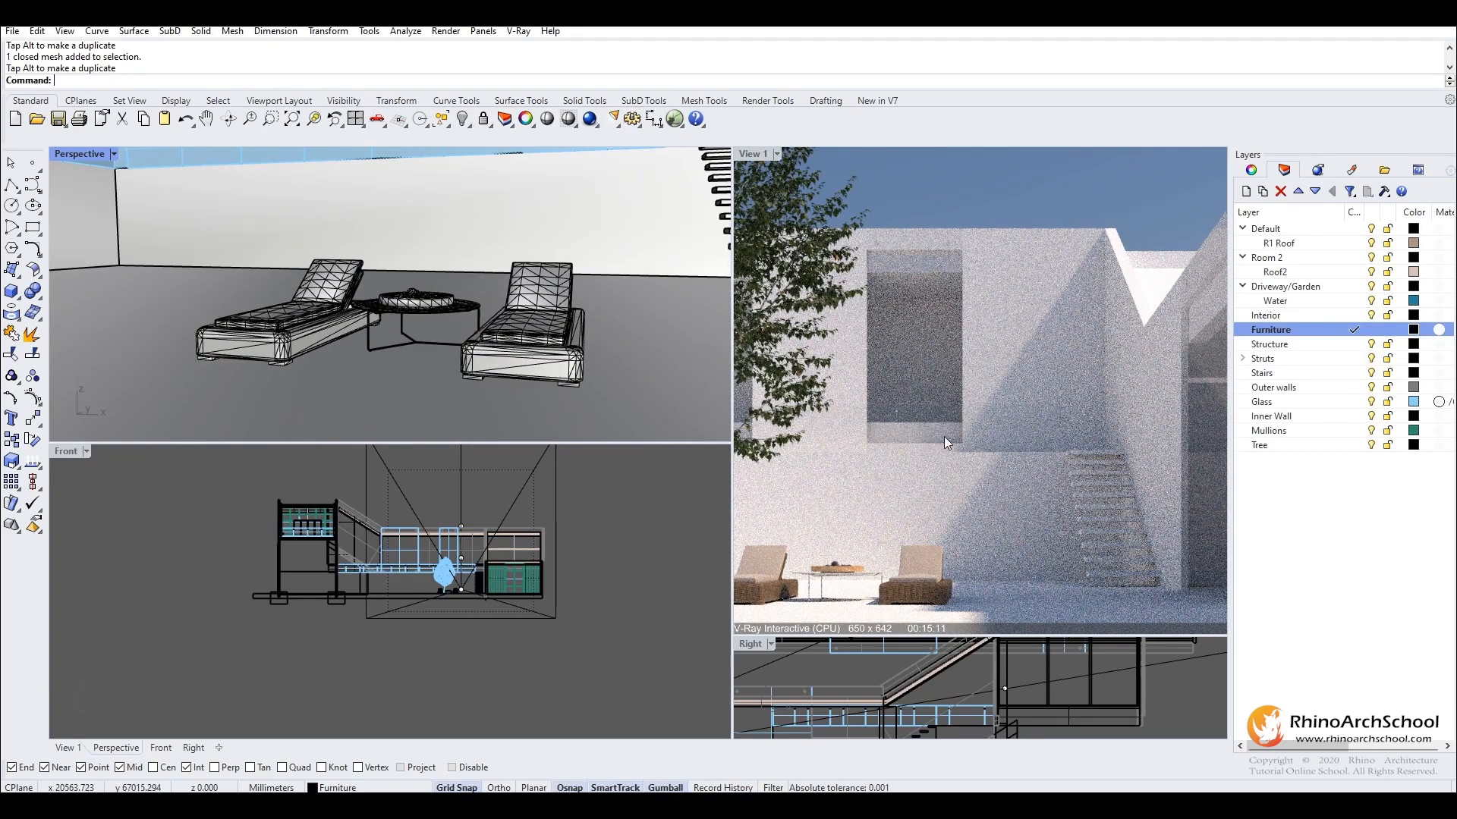